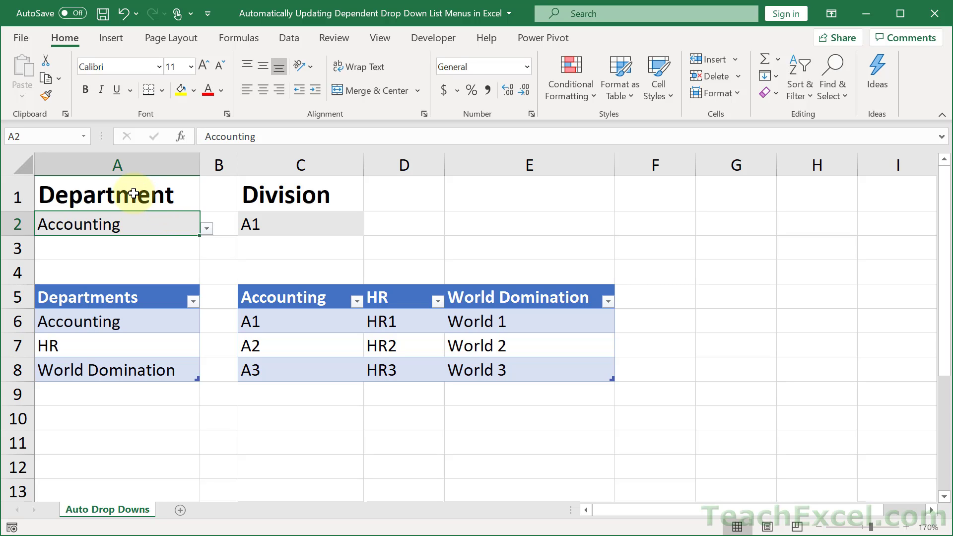
- Choose World Domination in A2's drop-down, then World 2 from C2's dependent Division list
{"action": "left_click", "coordinate": [207, 231]}
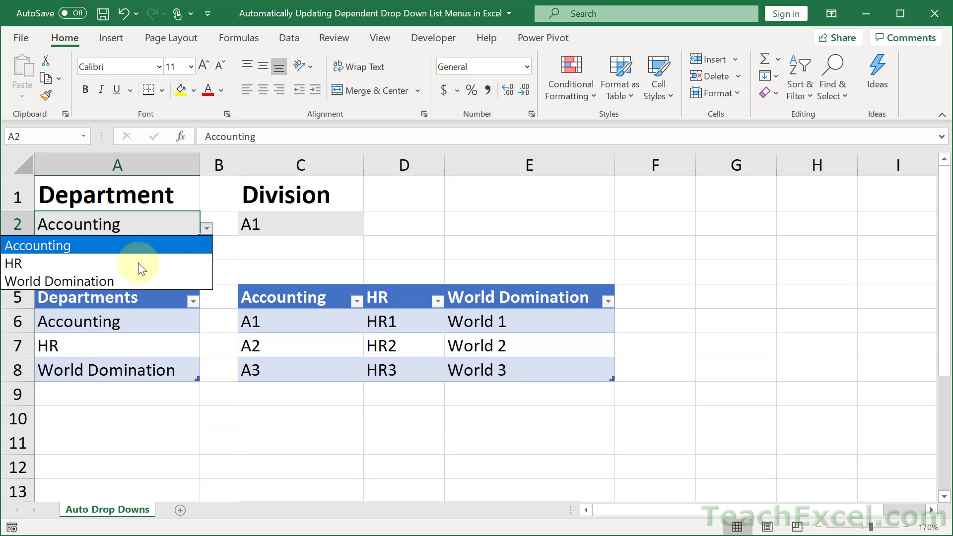
{"action": "left_click", "coordinate": [106, 279]}
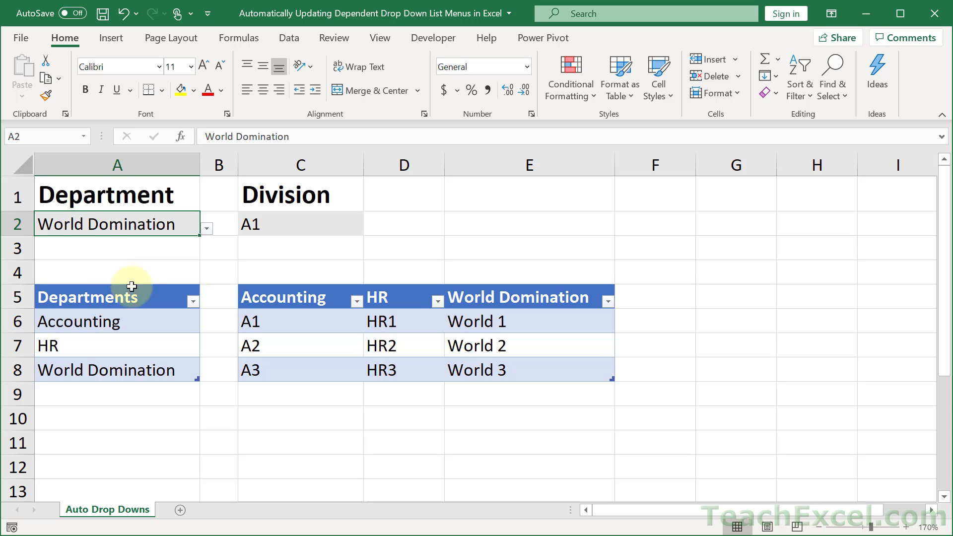
{"action": "left_click", "coordinate": [315, 229]}
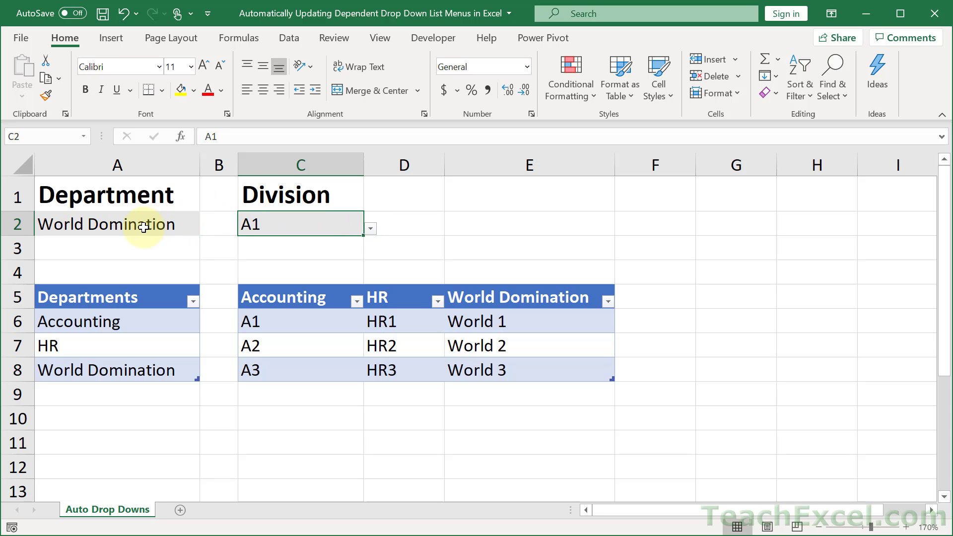
{"action": "left_click", "coordinate": [370, 228]}
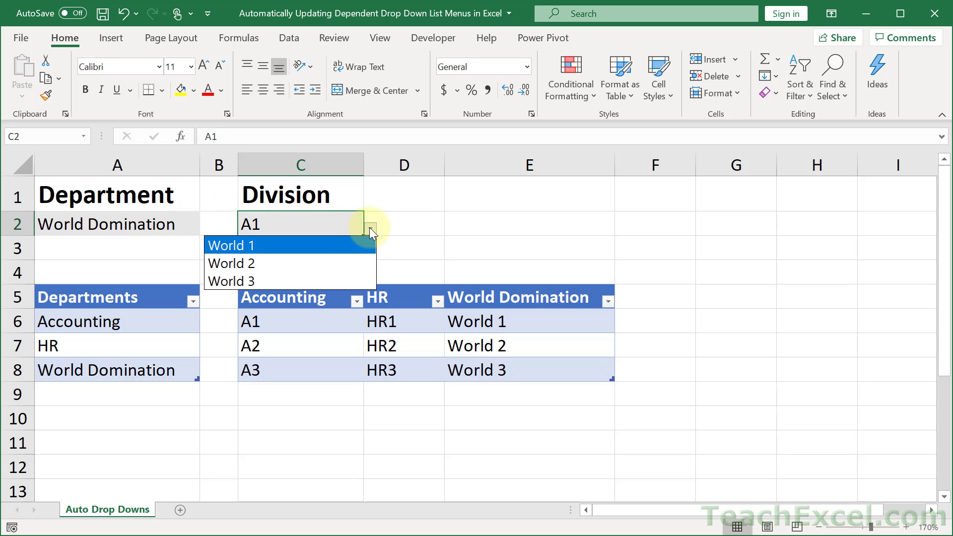
{"action": "left_click", "coordinate": [249, 264]}
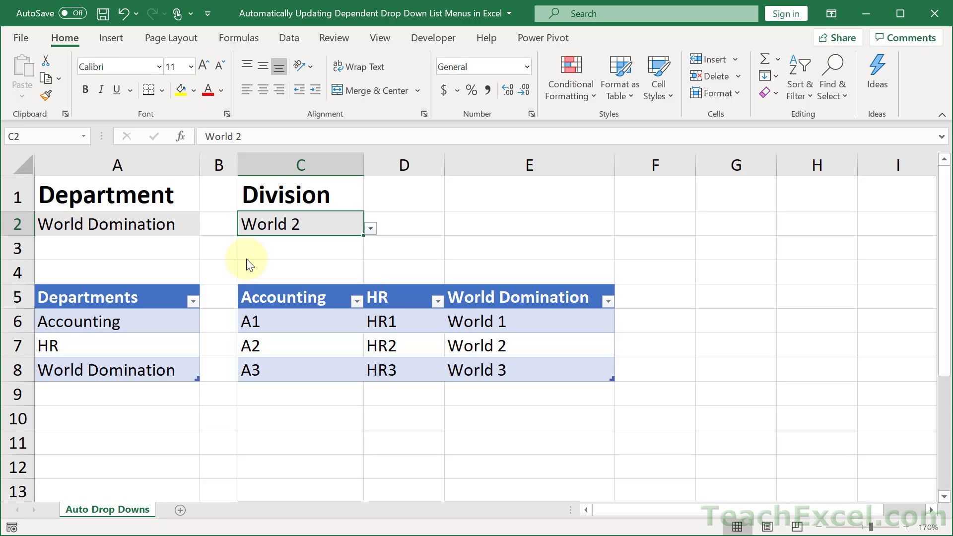
- Add Mining below the Departments list and a Mining column in F5 with divisions M1, M2, M3
{"action": "left_click", "coordinate": [111, 398]}
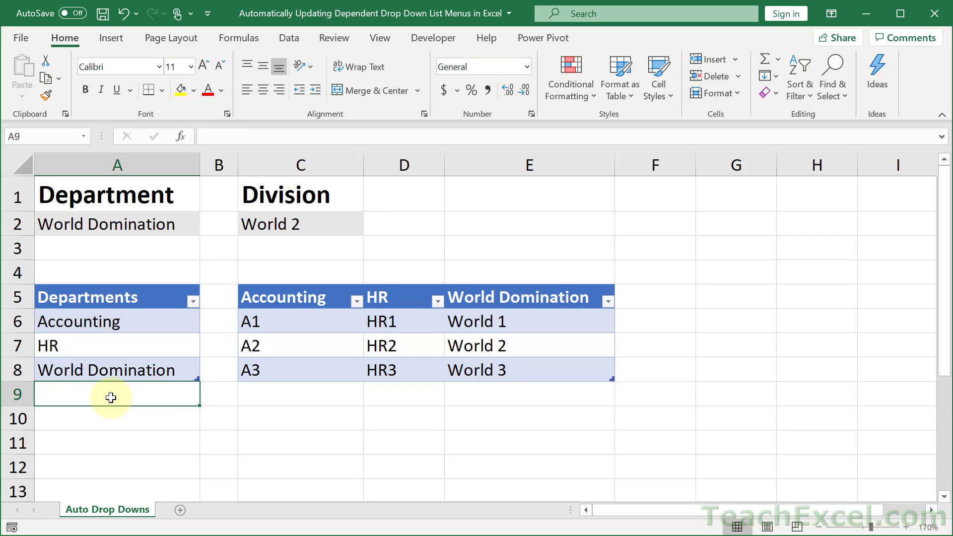
{"action": "type", "text": "Mining"}
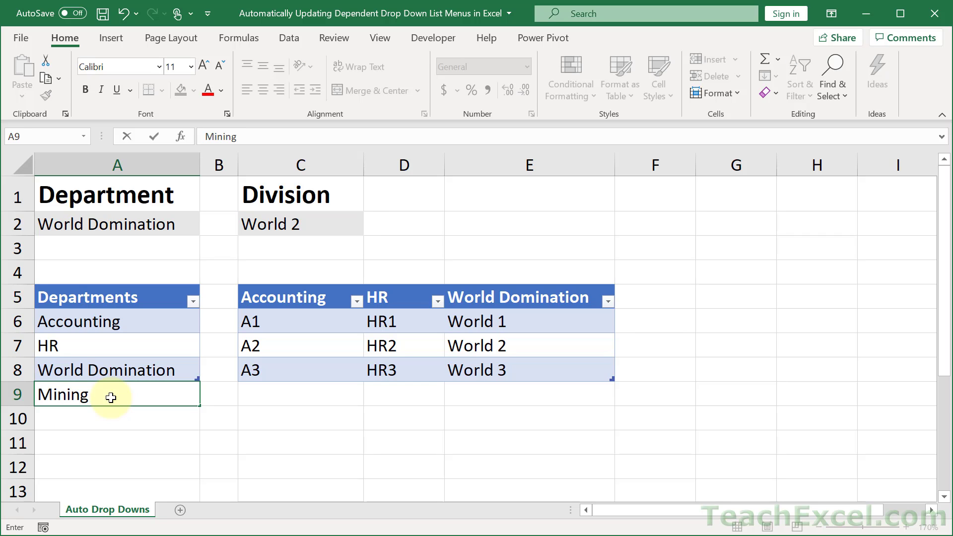
{"action": "key", "text": "Return"}
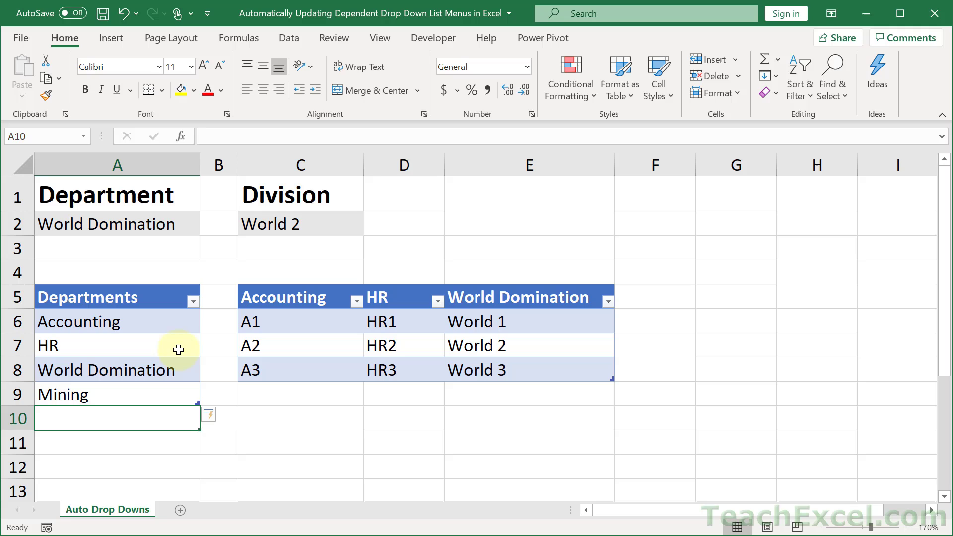
{"action": "left_click", "coordinate": [664, 297]}
{"action": "type", "text": "Mining"}
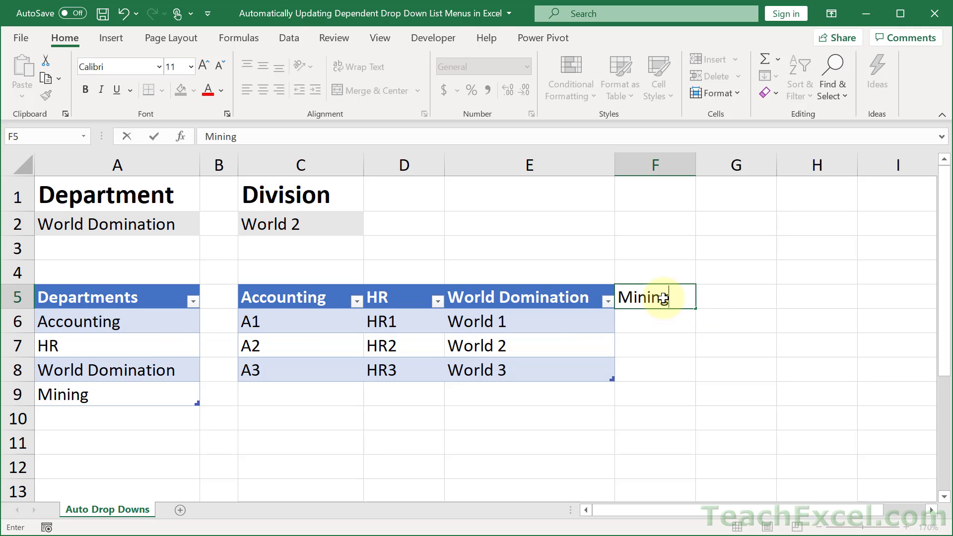
{"action": "key", "text": "Return"}
{"action": "type", "text": "M1"}
{"action": "key", "text": "Return"}
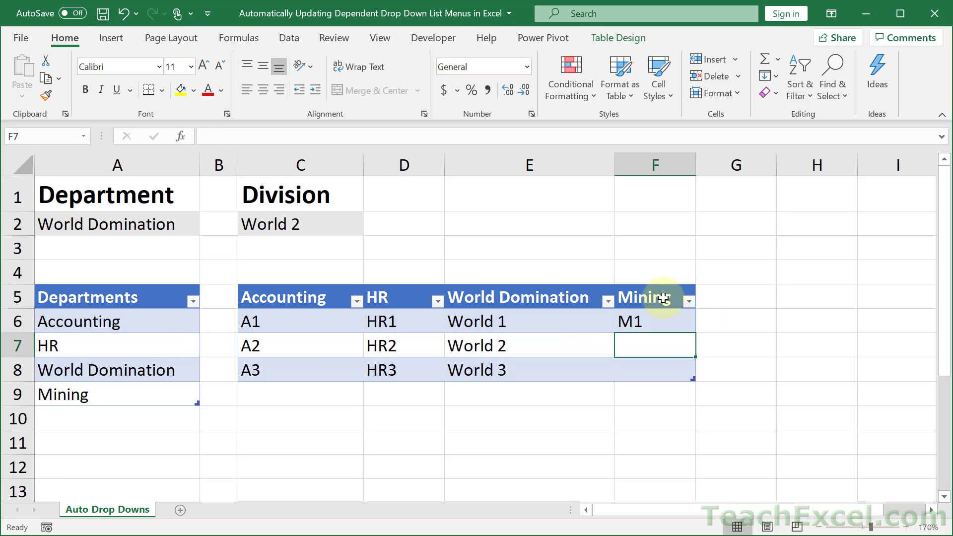
{"action": "type", "text": "M2"}
{"action": "key", "text": "Return"}
{"action": "type", "text": "M3"}
{"action": "key", "text": "Return"}
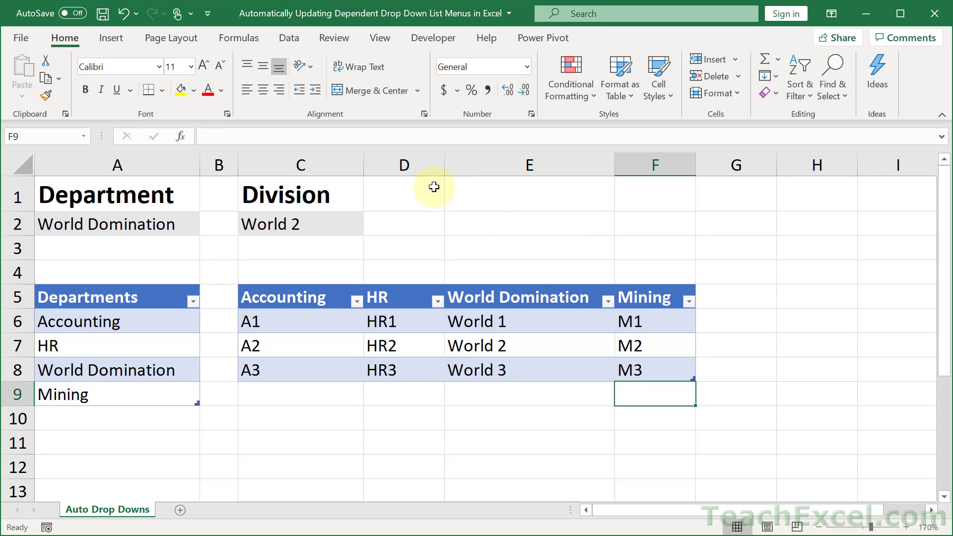
- Pick Mining in A2's drop-down and M3 from C2's narrowed Division list
{"action": "left_click", "coordinate": [189, 221]}
{"action": "left_click", "coordinate": [207, 229]}
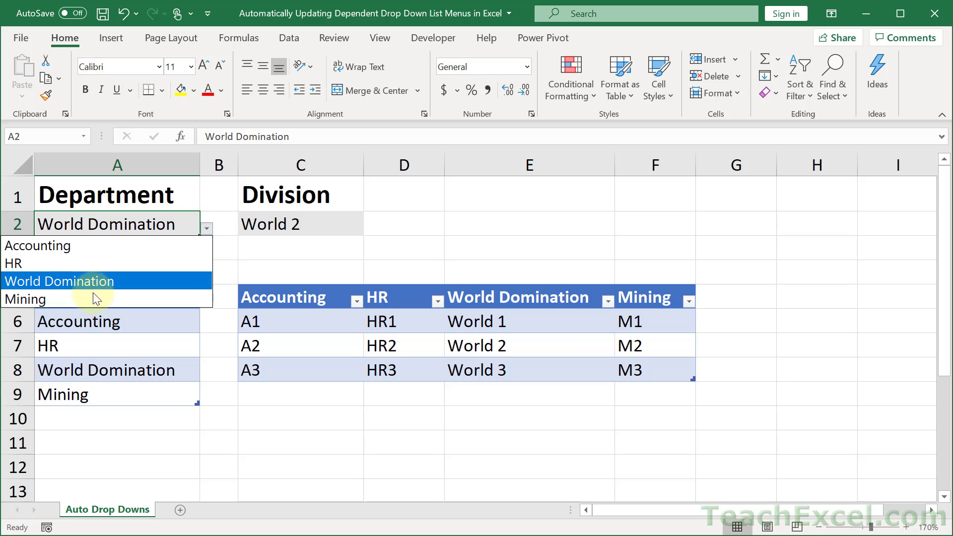
{"action": "left_click", "coordinate": [76, 301]}
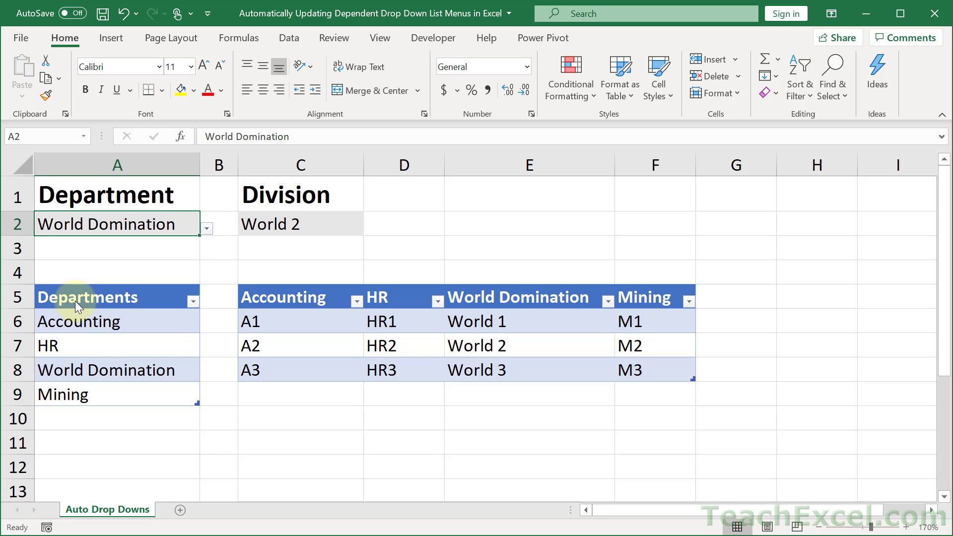
{"action": "left_click", "coordinate": [324, 225]}
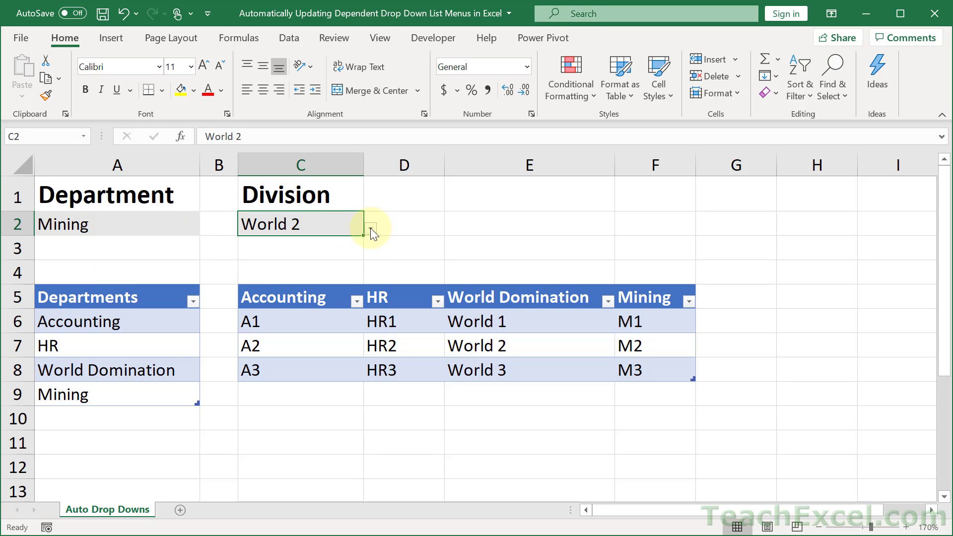
{"action": "left_click", "coordinate": [371, 227]}
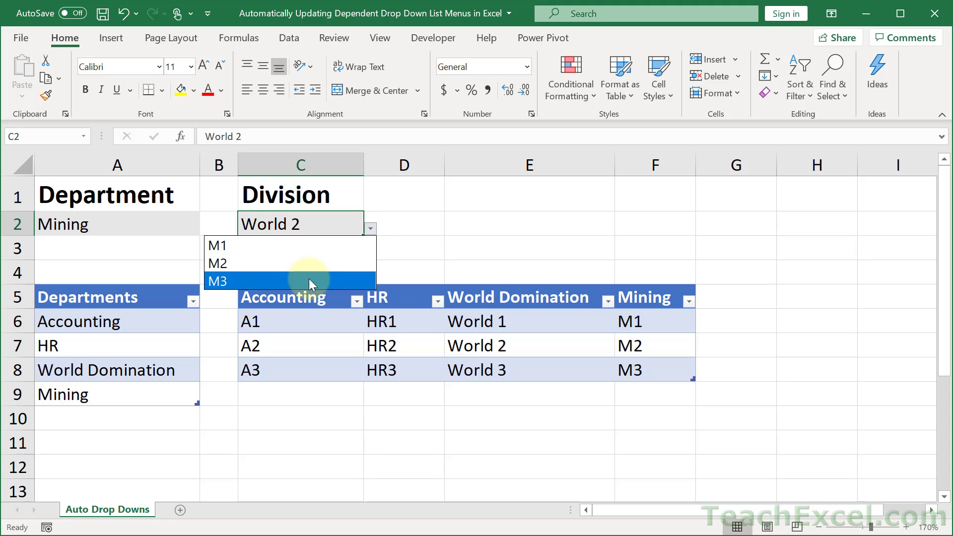
{"action": "left_click", "coordinate": [309, 281]}
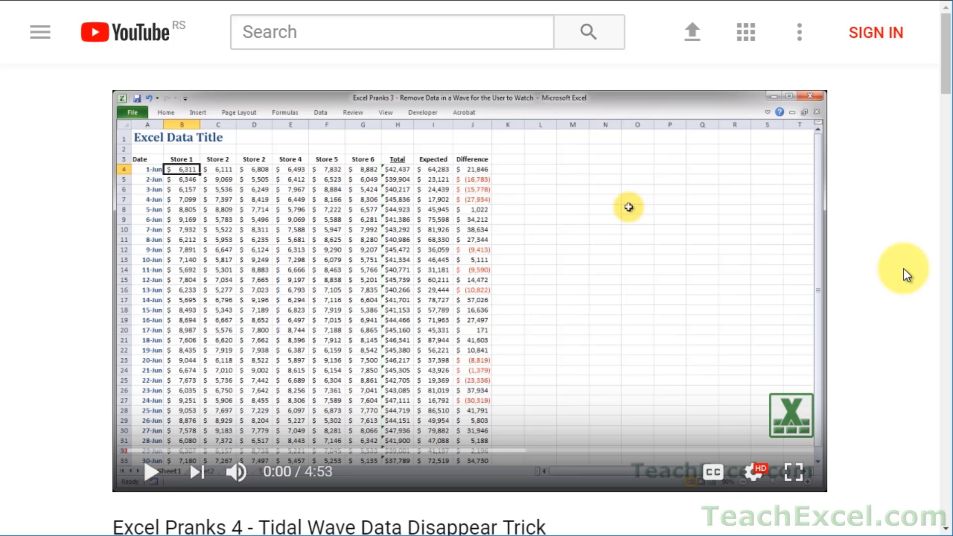
- Open the Excel file link in the description, like the video, and subscribe to TeachExcel with all notifications
{"action": "scroll", "coordinate": [904, 269], "scroll_direction": "down", "scroll_amount": 8}
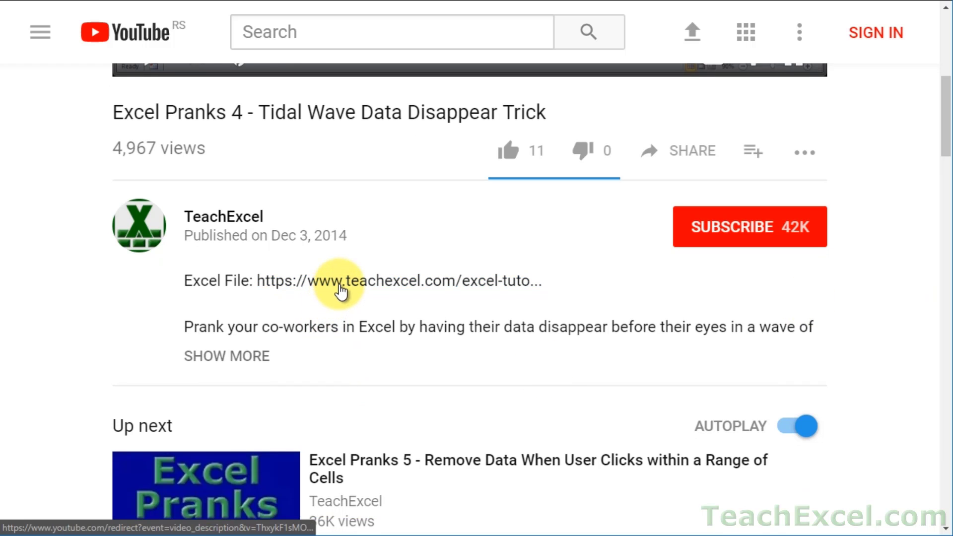
{"action": "left_click", "coordinate": [340, 292]}
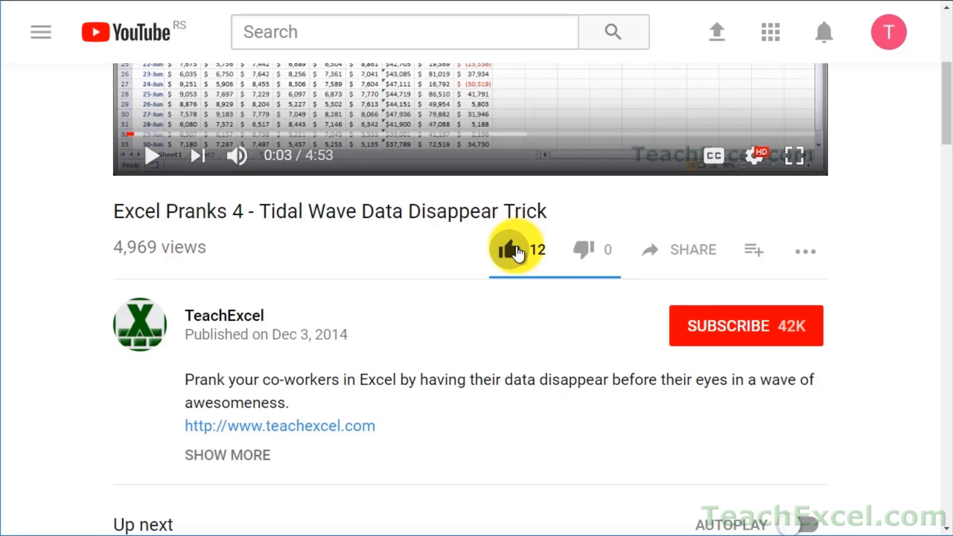
{"action": "left_click", "coordinate": [516, 253]}
{"action": "left_click", "coordinate": [704, 325]}
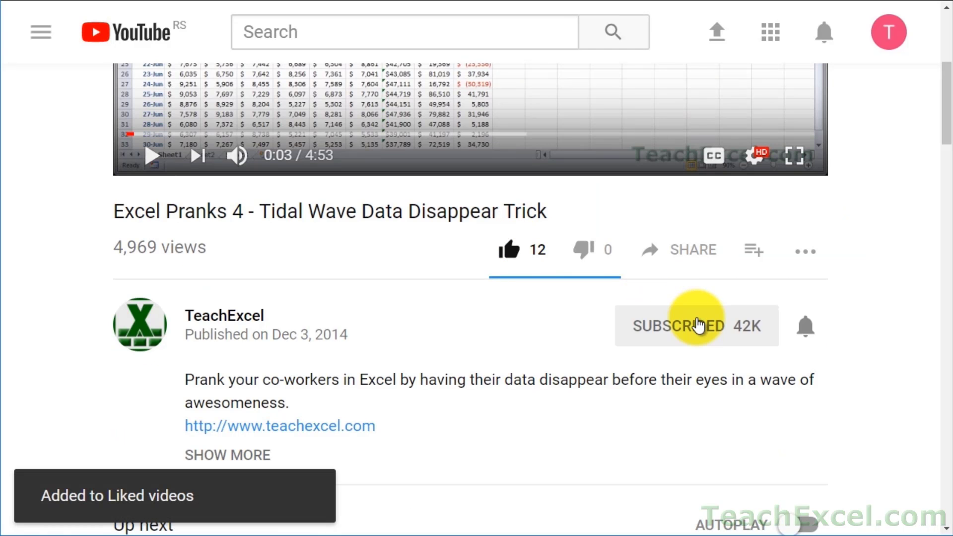
{"action": "left_click", "coordinate": [809, 330]}
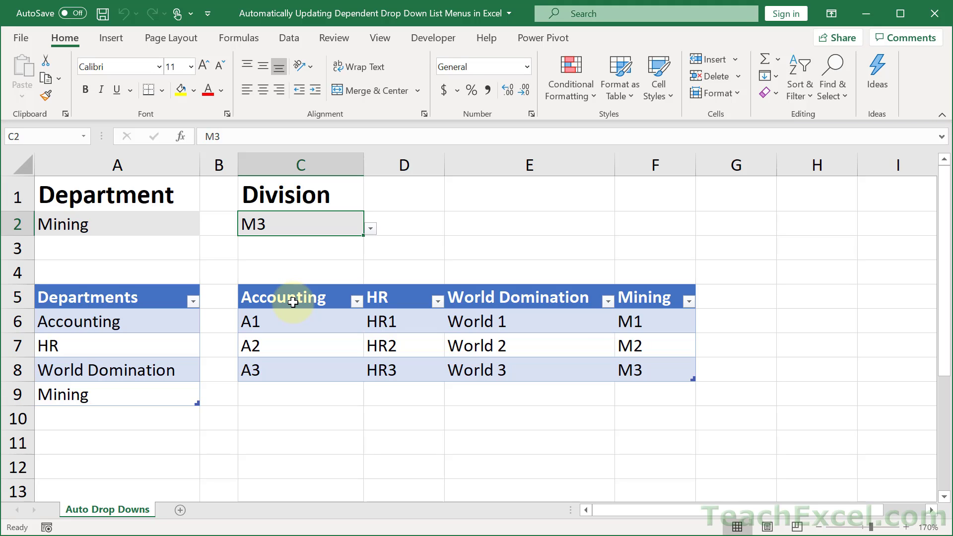
{"action": "left_click", "coordinate": [370, 229]}
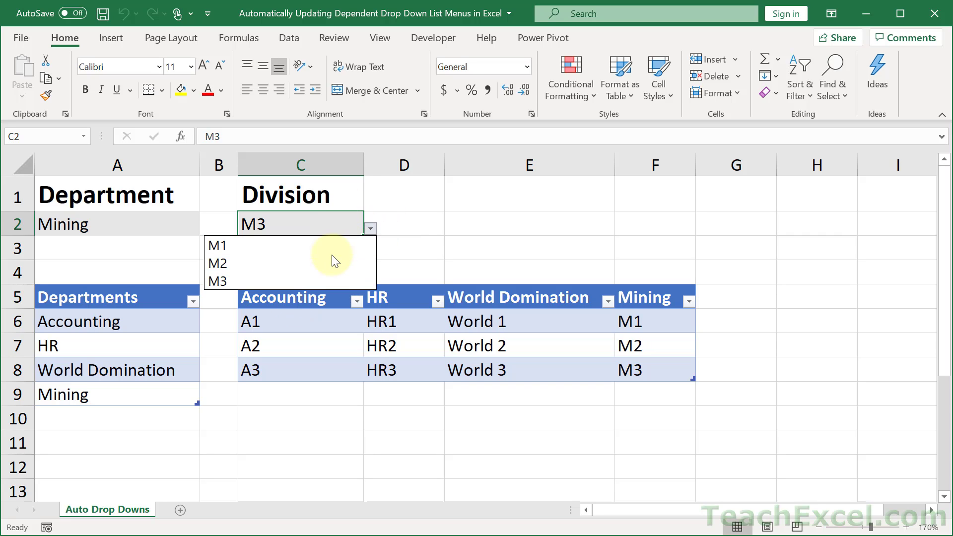
{"action": "key", "text": "Escape"}
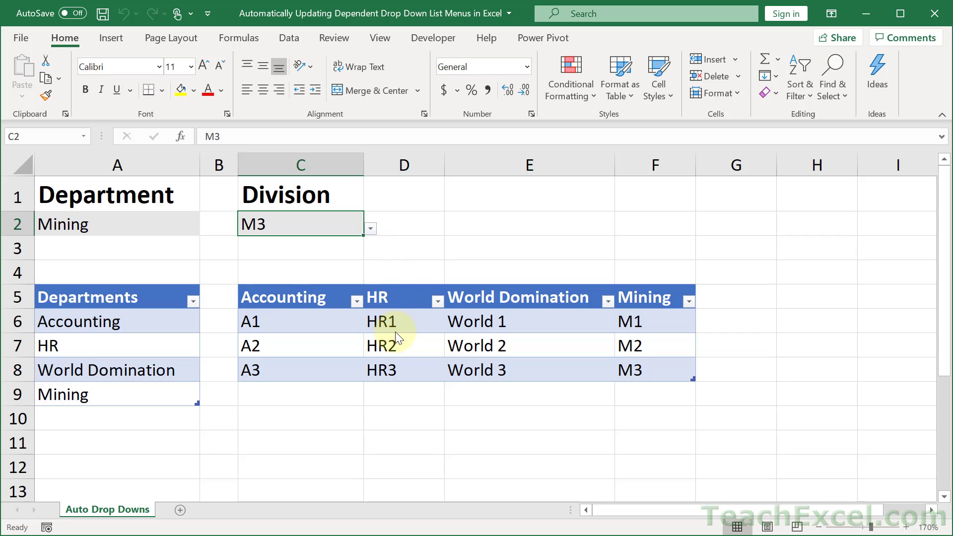
- Add a new sheet and enter the headings Department and Division in row 1
{"action": "left_click", "coordinate": [181, 507]}
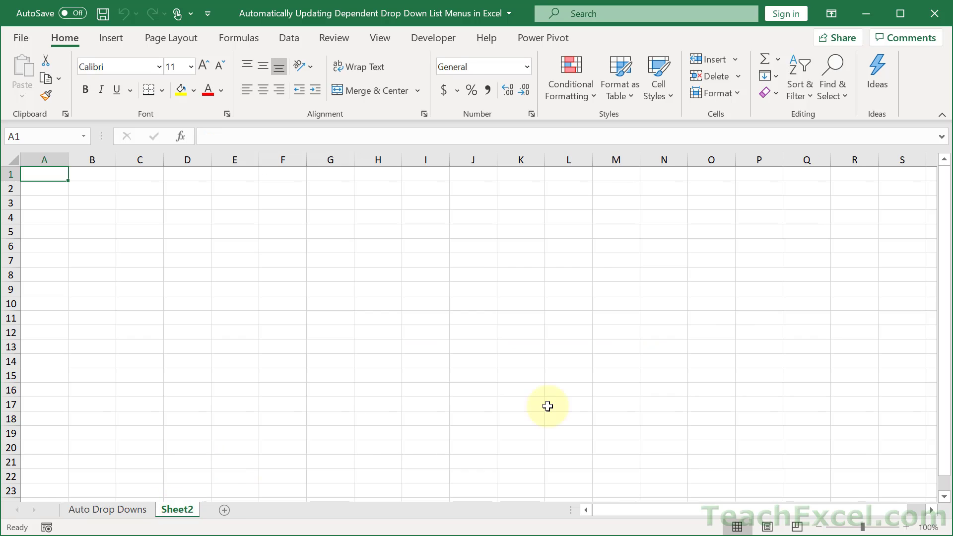
{"action": "left_click", "coordinate": [906, 528]}
{"action": "left_click", "coordinate": [906, 528]}
{"action": "left_click", "coordinate": [906, 528]}
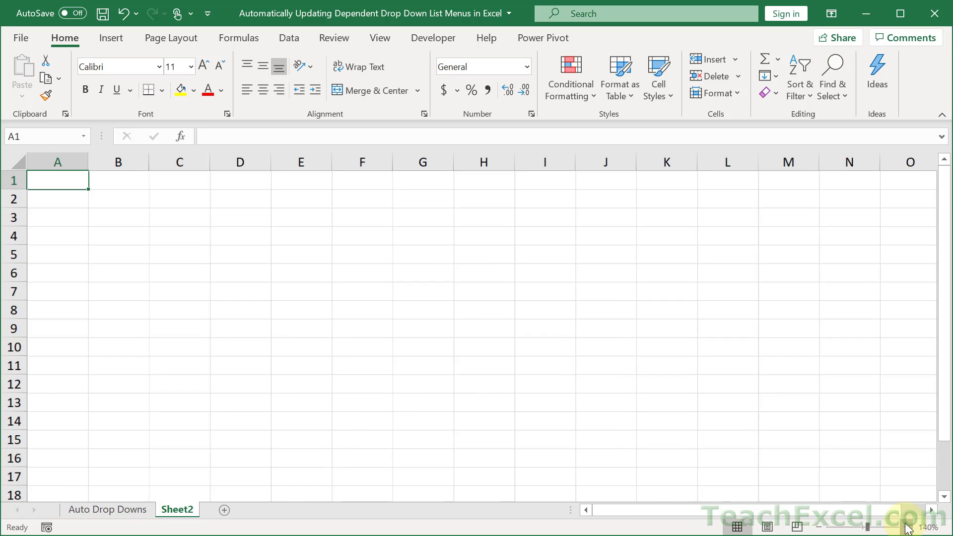
{"action": "left_click", "coordinate": [907, 528]}
{"action": "left_click", "coordinate": [907, 527]}
{"action": "left_click", "coordinate": [906, 528]}
{"action": "type", "text": "Department"}
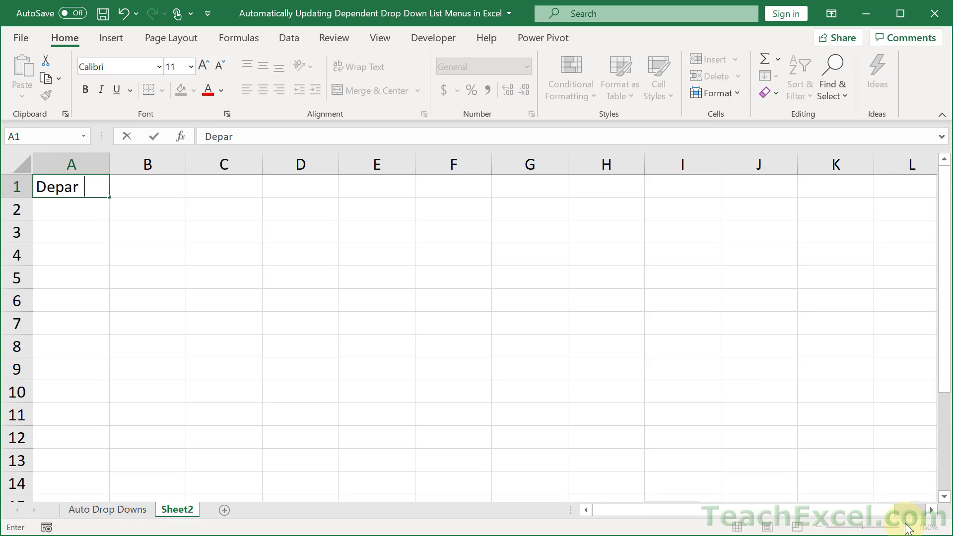
{"action": "key", "text": "Tab"}
{"action": "key", "text": "Tab"}
{"action": "type", "text": "Division"}
{"action": "key", "text": "Return"}
{"action": "key", "text": "Return"}
{"action": "key", "text": "Return"}
{"action": "key", "text": "Return"}
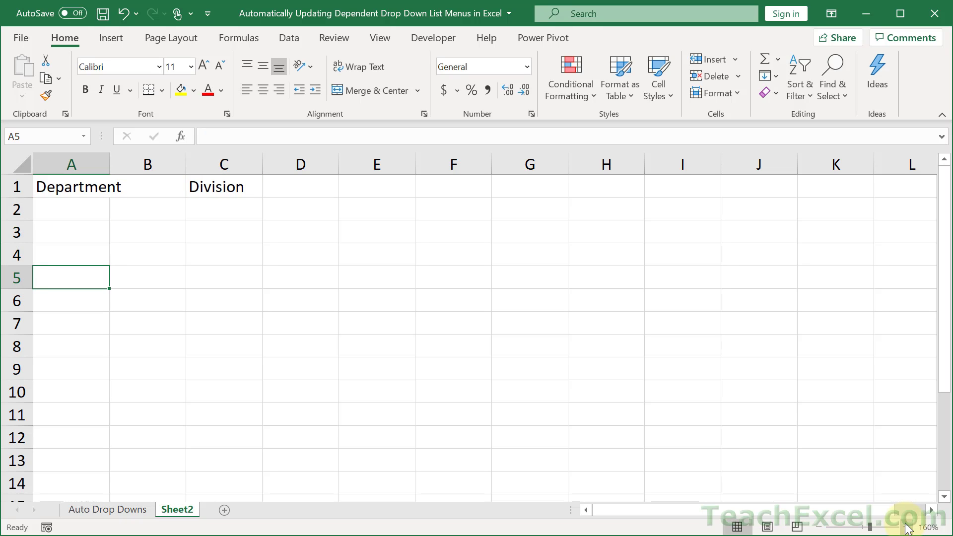
- Paste the Departments list A5:A8 from Auto Drop Downs into Sheet2 as values and widen column A
{"action": "key", "text": "ctrl+Page_Up"}
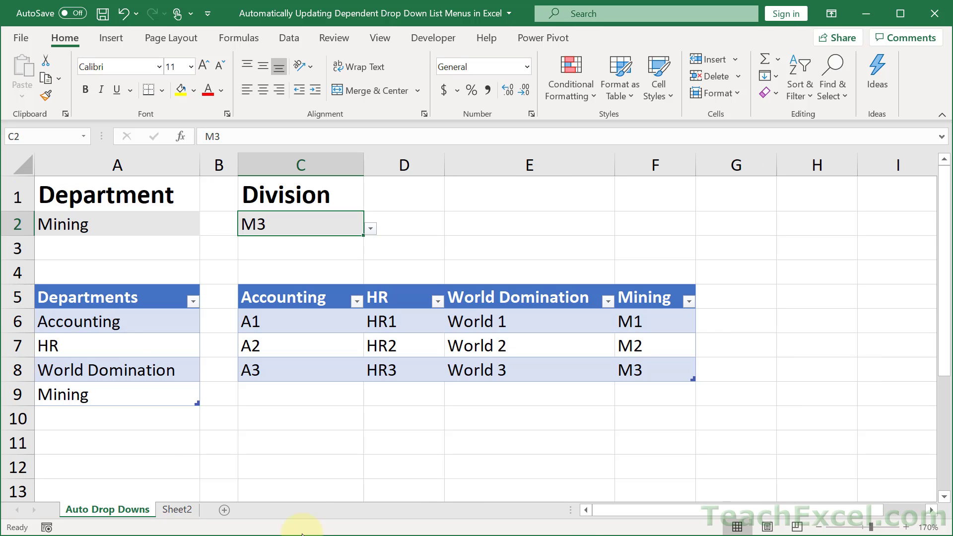
{"action": "left_click_drag", "start_coordinate": [89, 298], "coordinate": [96, 362]}
{"action": "key", "text": "ctrl+c"}
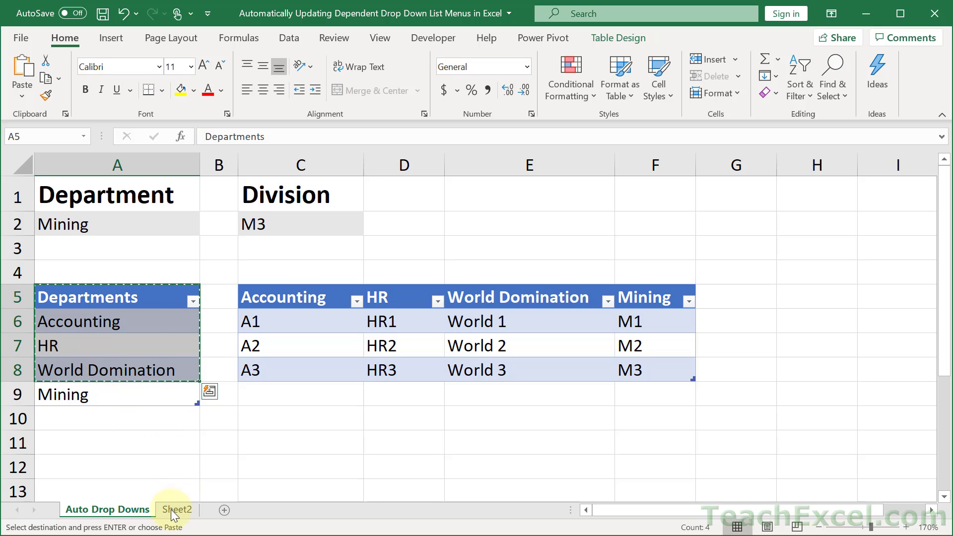
{"action": "left_click", "coordinate": [171, 509]}
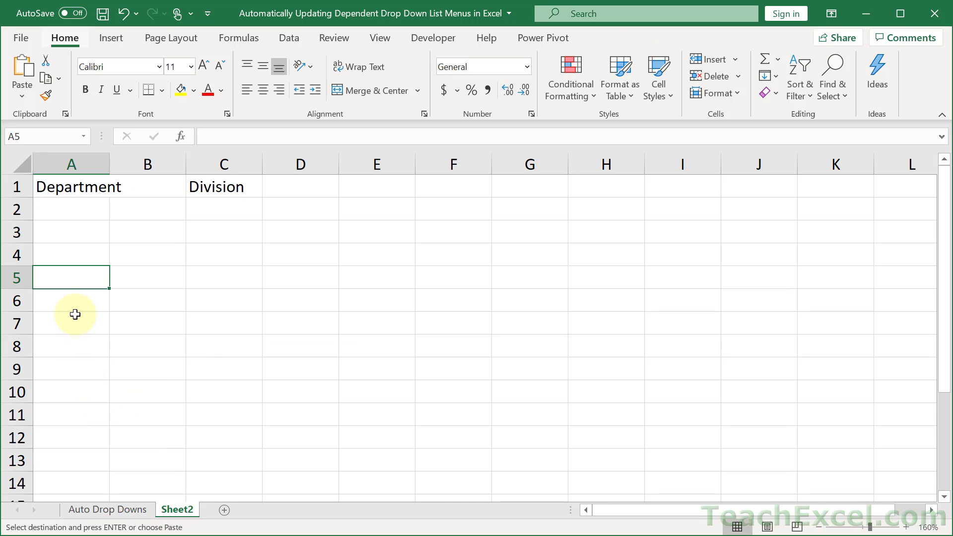
{"action": "key", "text": "ctrl+alt+v"}
{"action": "key", "text": "Return"}
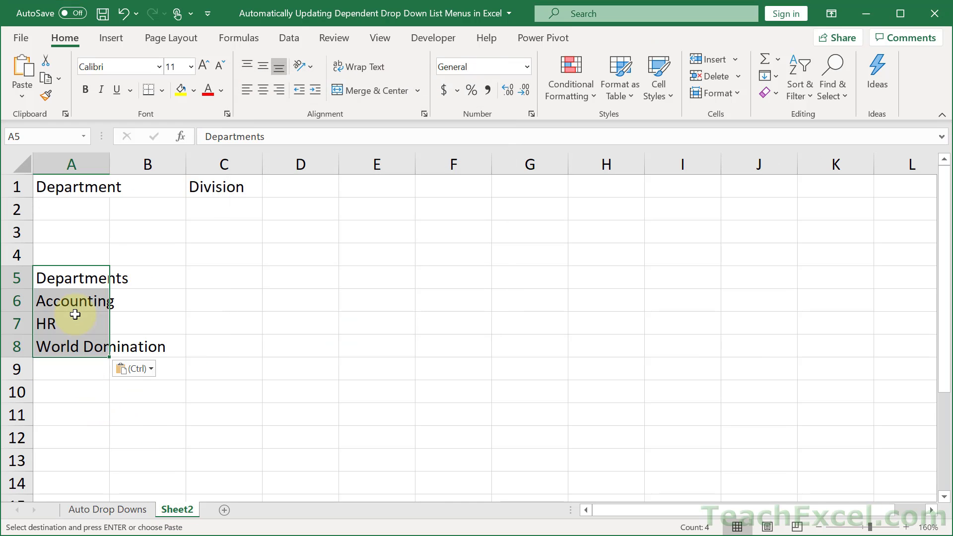
{"action": "left_click_drag", "start_coordinate": [110, 167], "coordinate": [142, 169]}
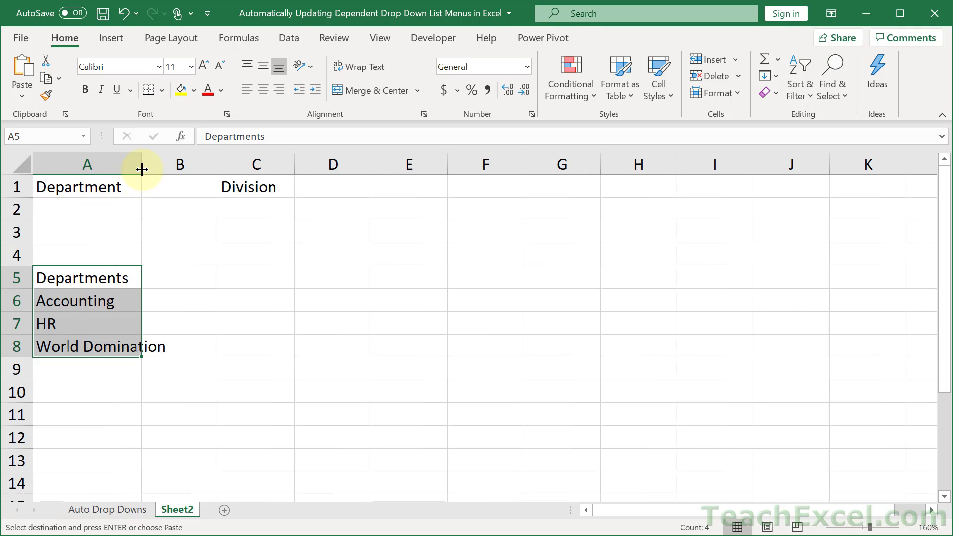
{"action": "left_click", "coordinate": [83, 279]}
{"action": "left_click_drag", "start_coordinate": [85, 292], "coordinate": [85, 342]}
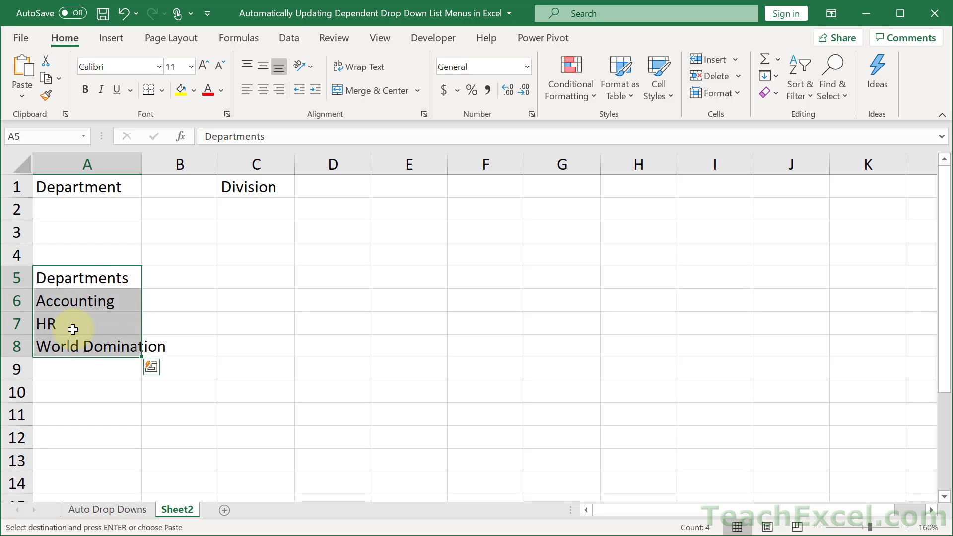
- Convert the Departments list in A5:A8 into a table with headers, creating Table3
{"action": "left_click", "coordinate": [73, 301]}
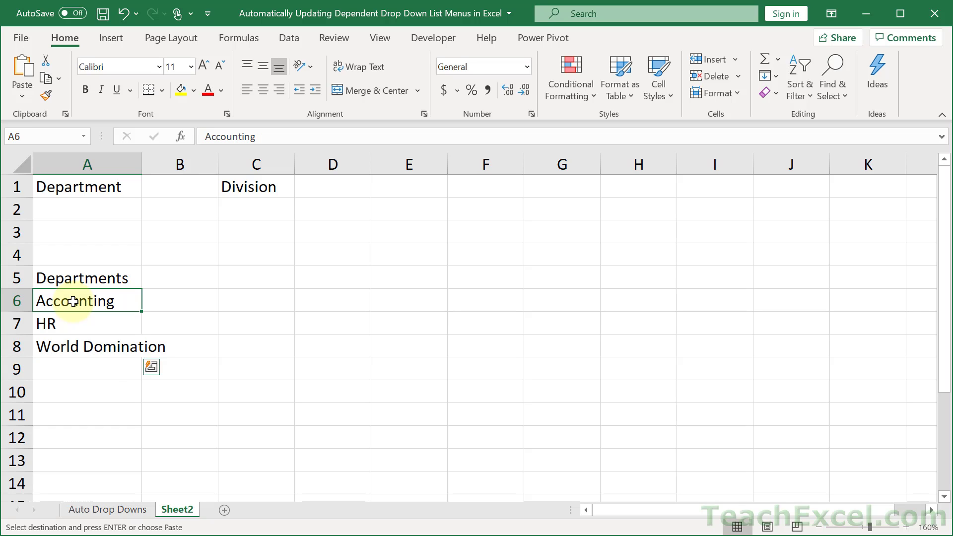
{"action": "left_click", "coordinate": [116, 40]}
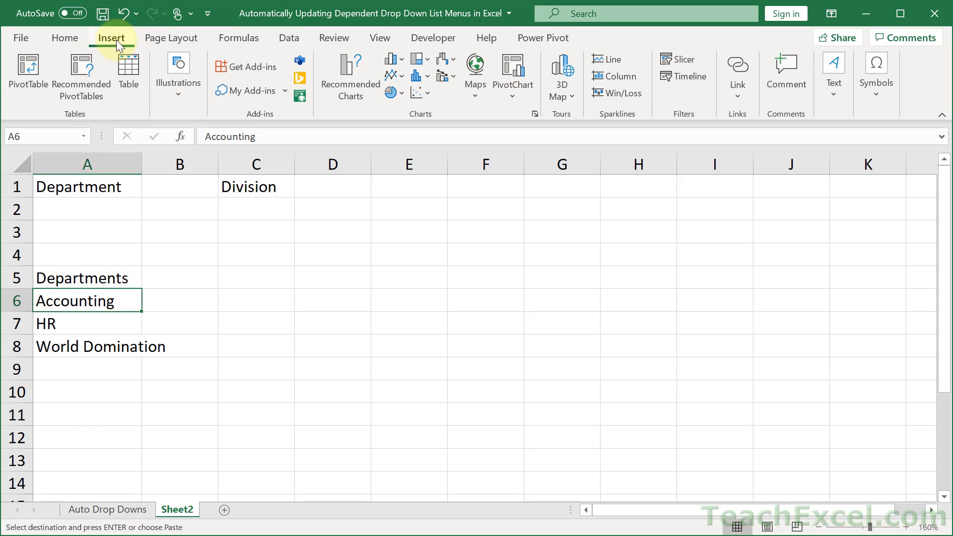
{"action": "left_click", "coordinate": [124, 72]}
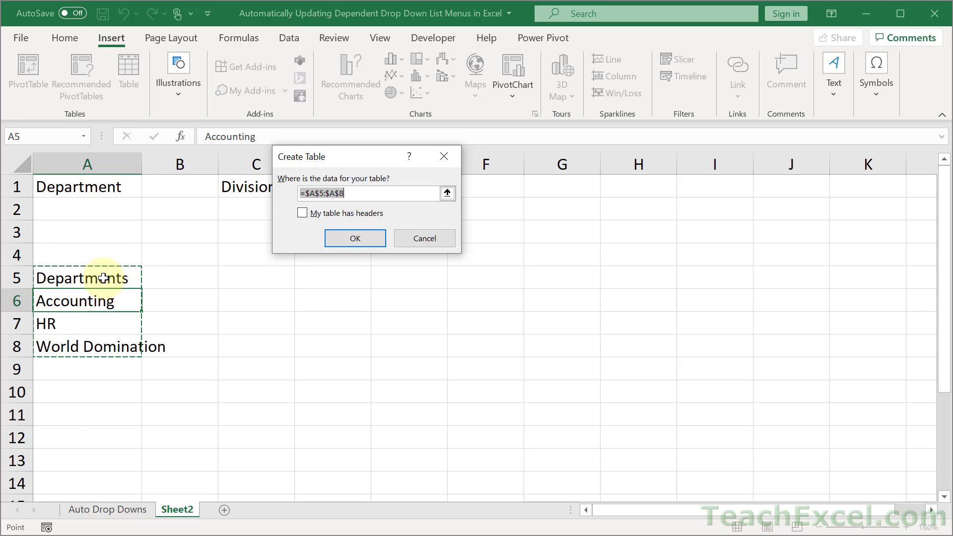
{"action": "left_click", "coordinate": [303, 213]}
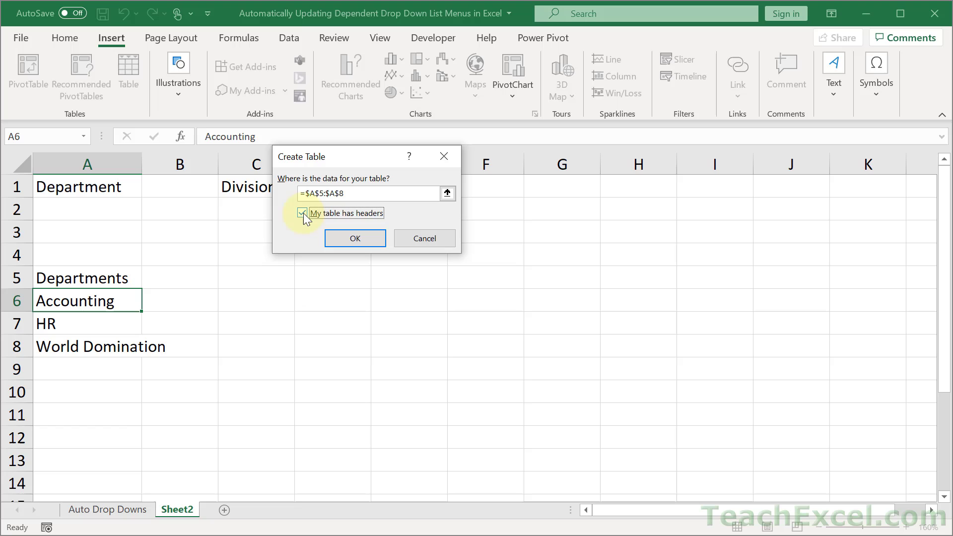
{"action": "left_click", "coordinate": [348, 237]}
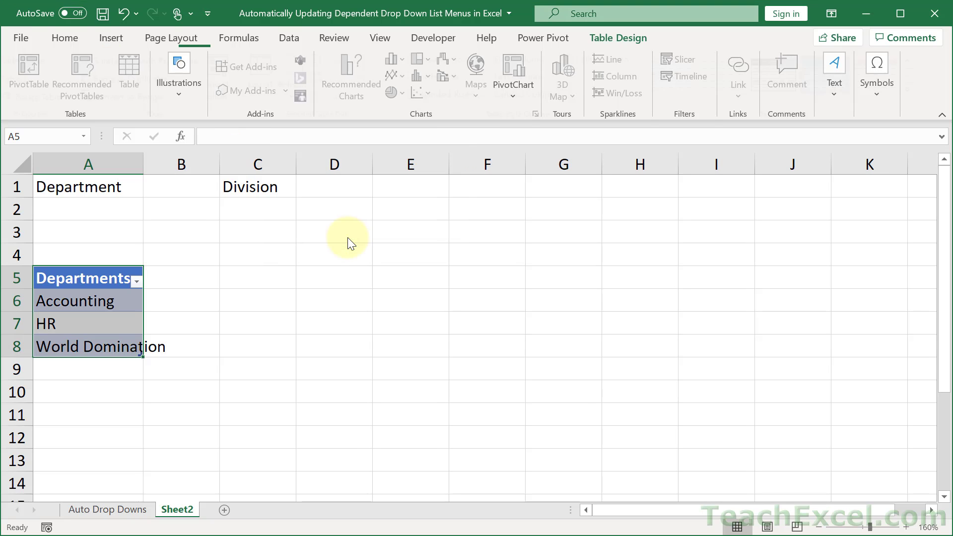
- Autofit column A, test table expansion with two 'Red' entries in A9:A10, then undo them
{"action": "left_click_drag", "start_coordinate": [141, 169], "coordinate": [142, 169]}
{"action": "double_click", "coordinate": [143, 168]}
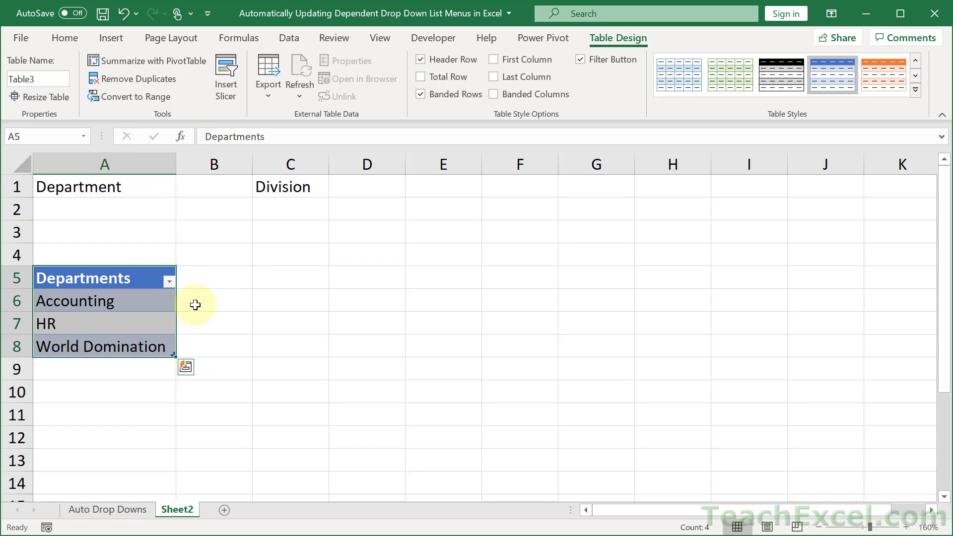
{"action": "left_click", "coordinate": [132, 364]}
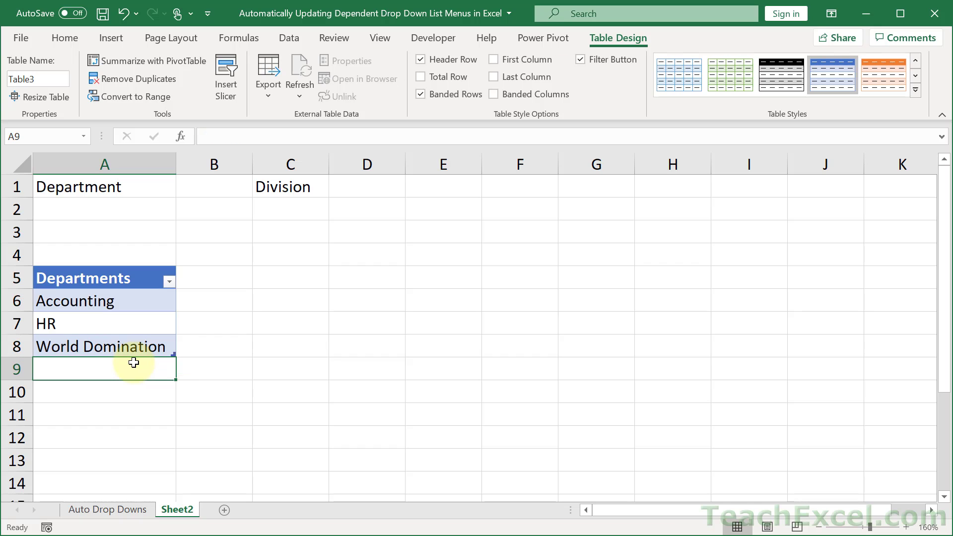
{"action": "type", "text": "Red"}
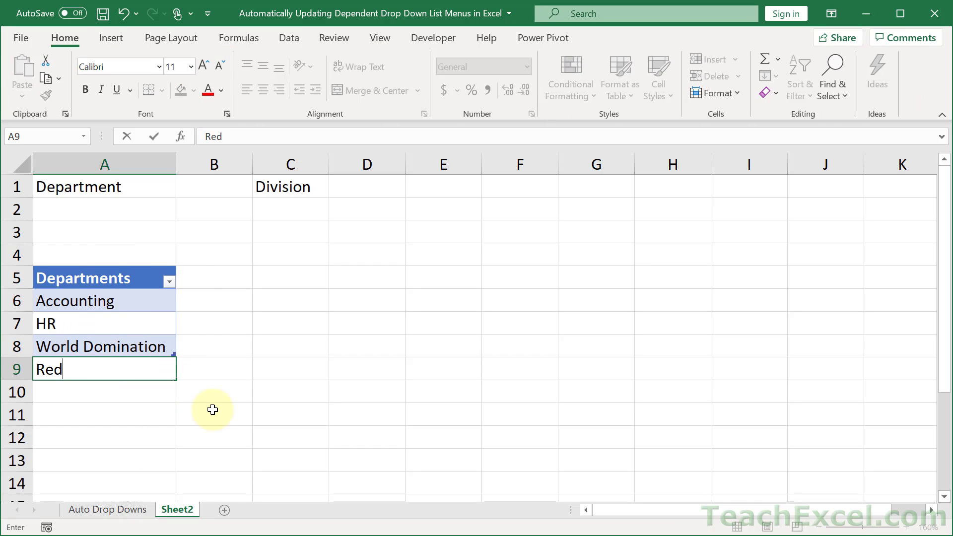
{"action": "key", "text": "Return"}
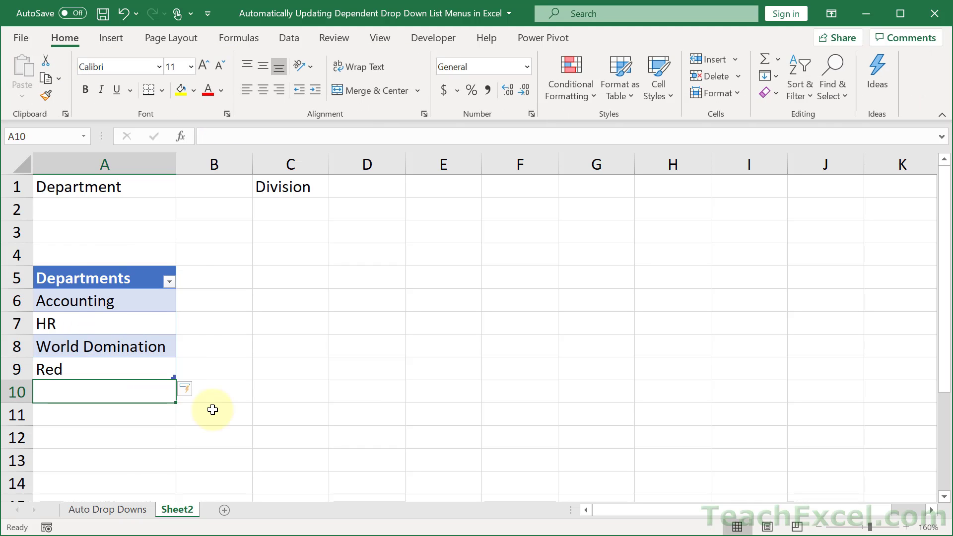
{"action": "type", "text": "Red"}
{"action": "key", "text": "Return"}
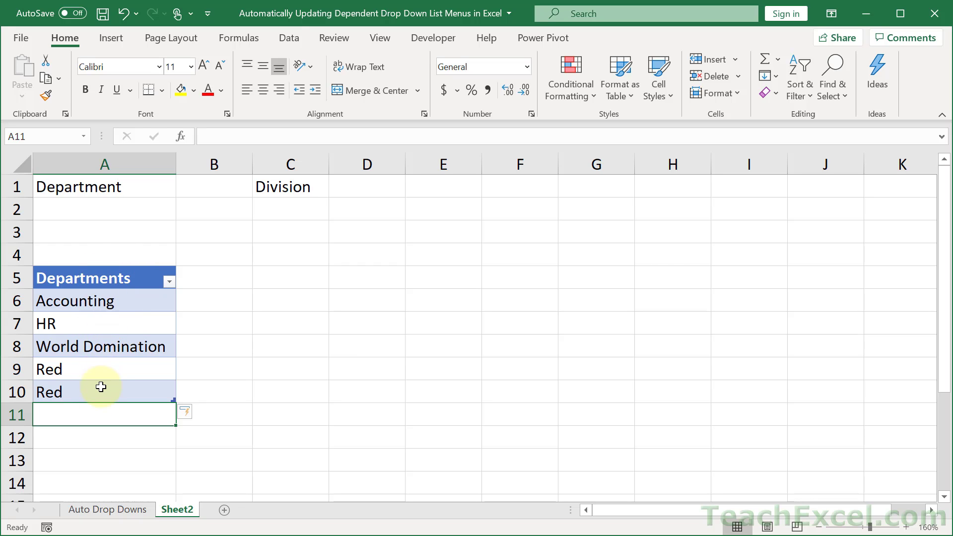
{"action": "key", "text": "ctrl+z"}
{"action": "key", "text": "ctrl+z"}
{"action": "key", "text": "ctrl+z"}
{"action": "key", "text": "ctrl+z"}
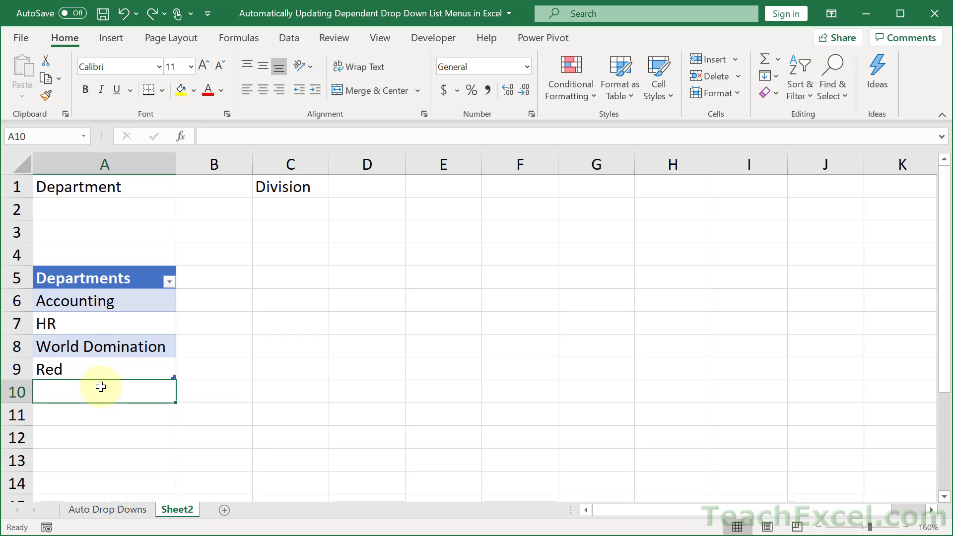
{"action": "left_click", "coordinate": [101, 387]}
{"action": "left_click", "coordinate": [137, 297]}
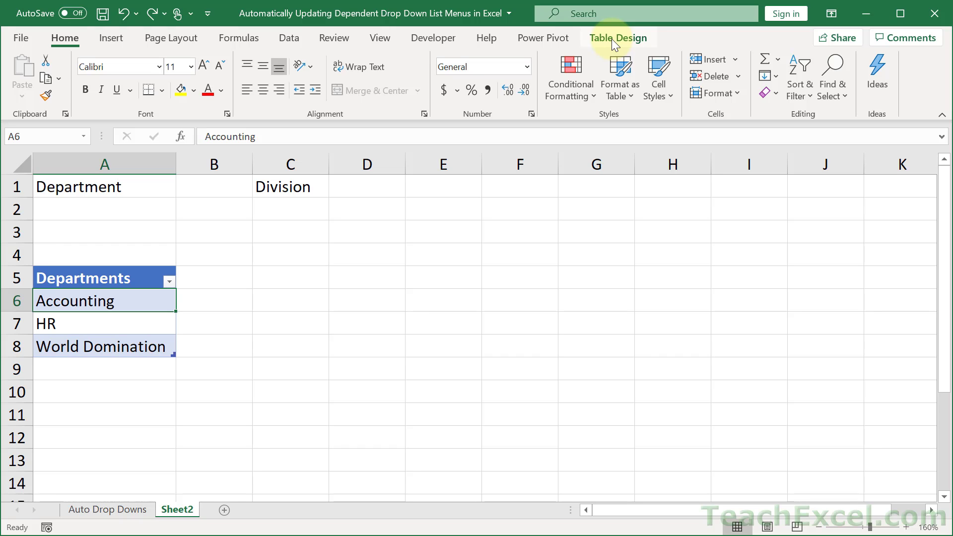
- Try renaming Table3 to Departments in Table Design, which triggers a duplicate-name warning
{"action": "left_click", "coordinate": [631, 33]}
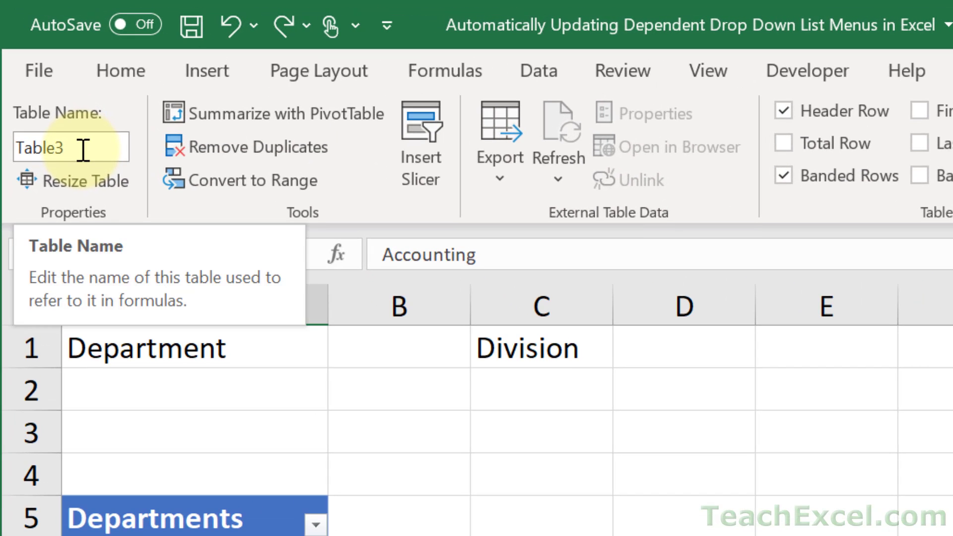
{"action": "left_click", "coordinate": [83, 150]}
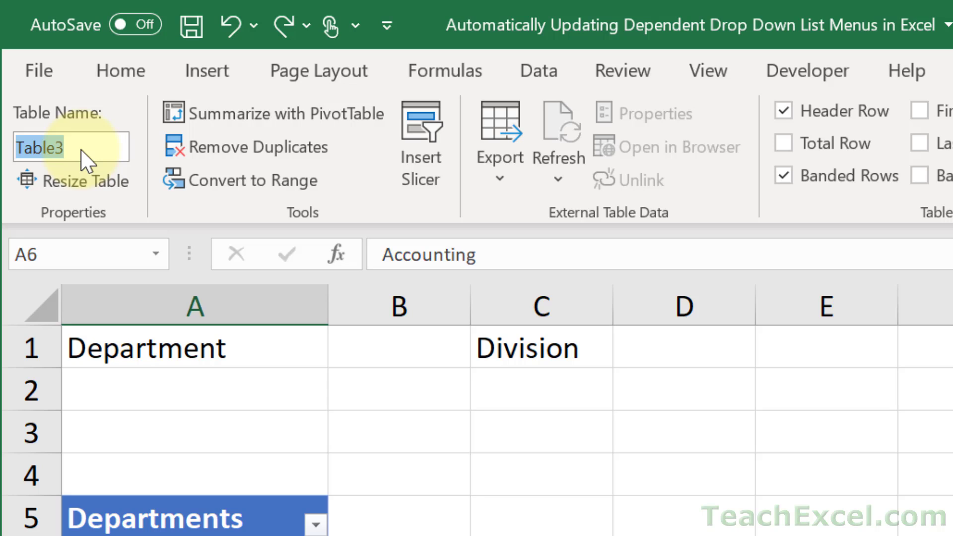
{"action": "type", "text": "Departments"}
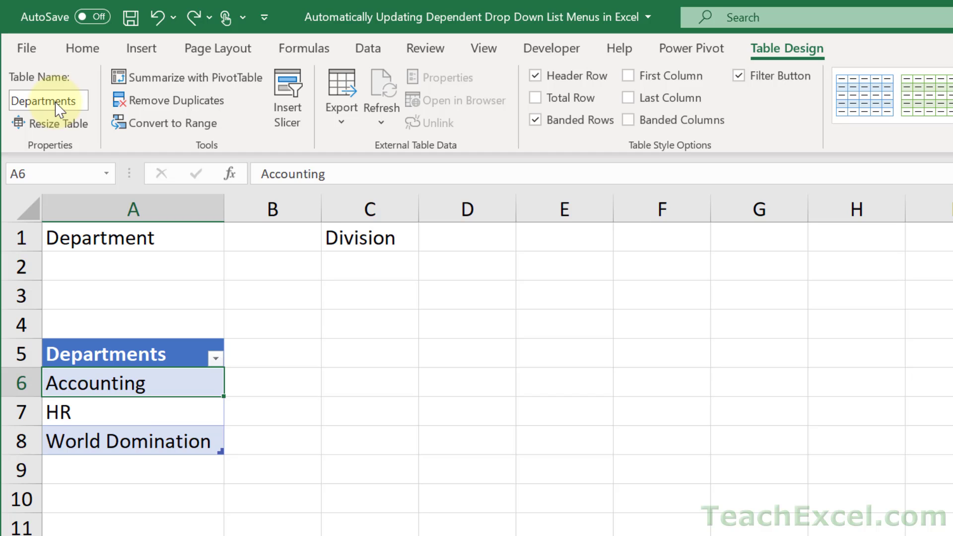
{"action": "key", "text": "Return"}
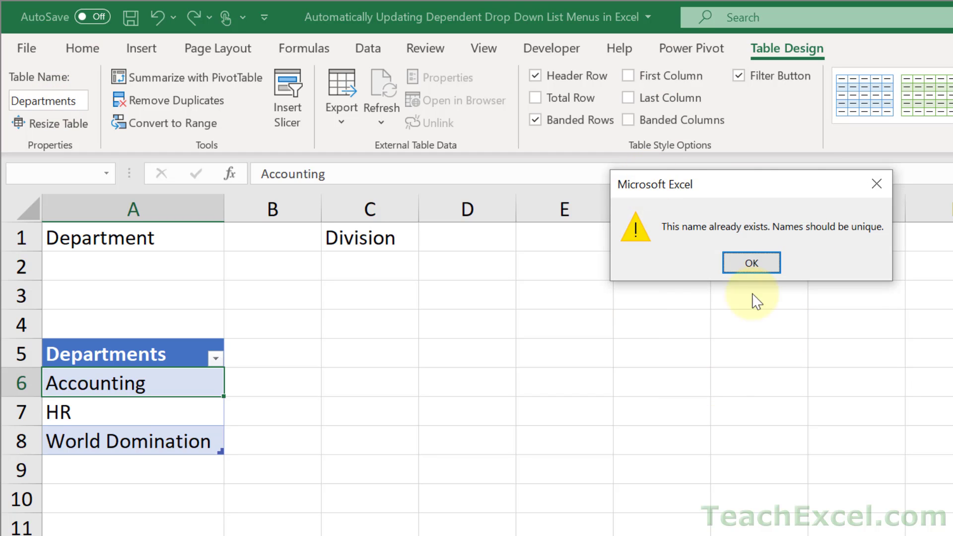
- Dismiss the warning and convert both tables on Auto Drop Downs to normal ranges
{"action": "left_click", "coordinate": [742, 265]}
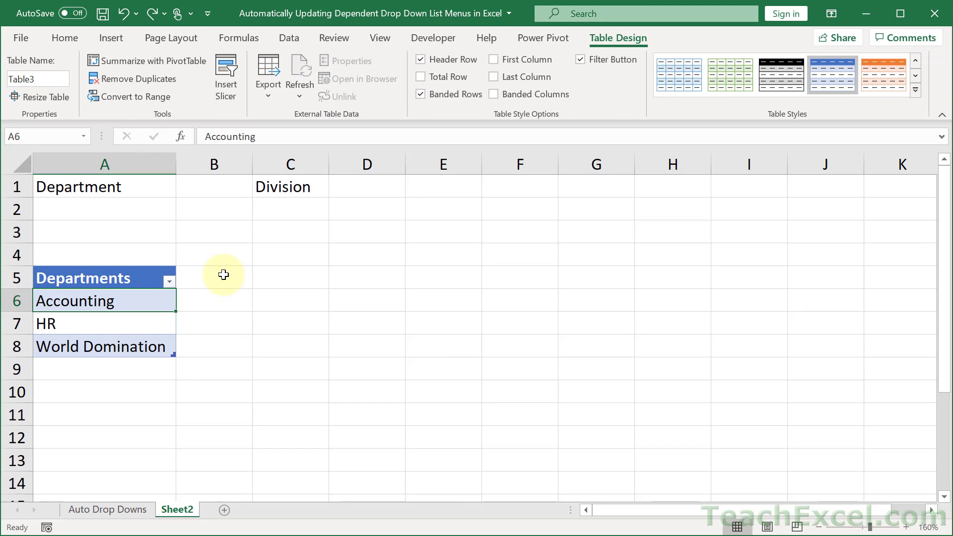
{"action": "key", "text": "ctrl+Page_Up"}
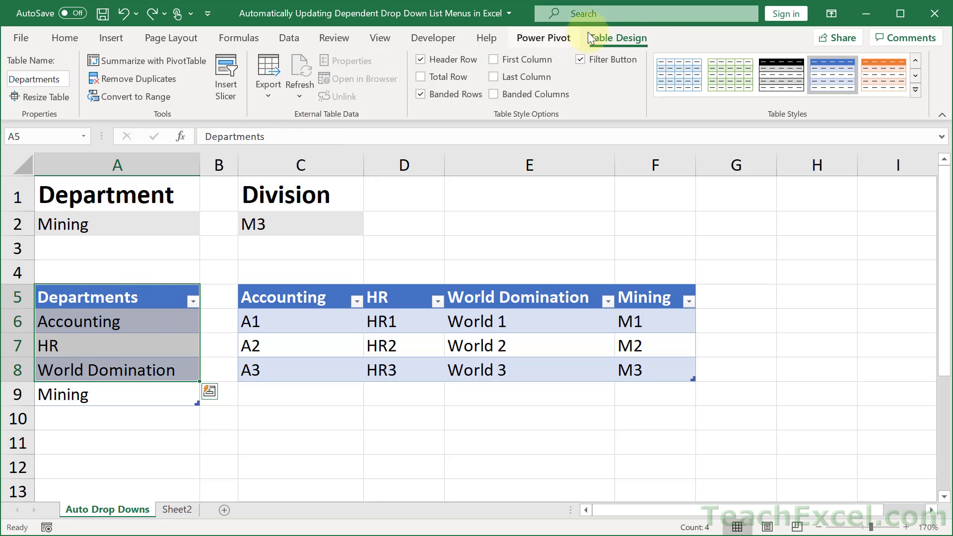
{"action": "left_click", "coordinate": [134, 97]}
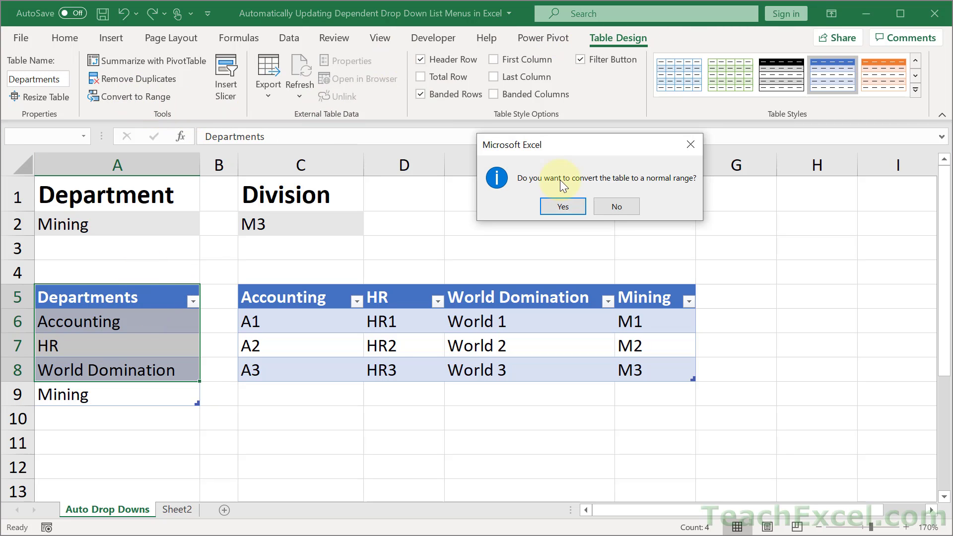
{"action": "left_click", "coordinate": [563, 206]}
{"action": "left_click", "coordinate": [377, 322]}
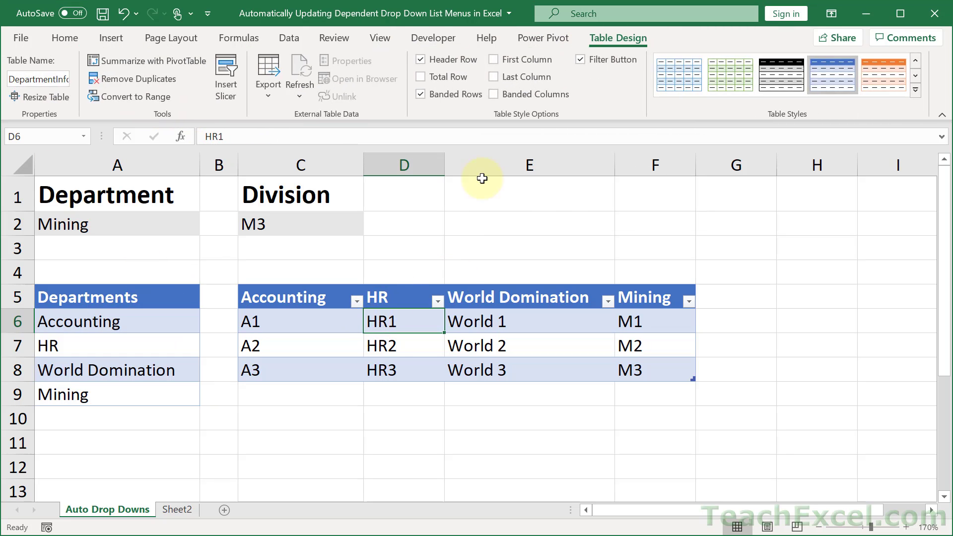
{"action": "left_click", "coordinate": [134, 97]}
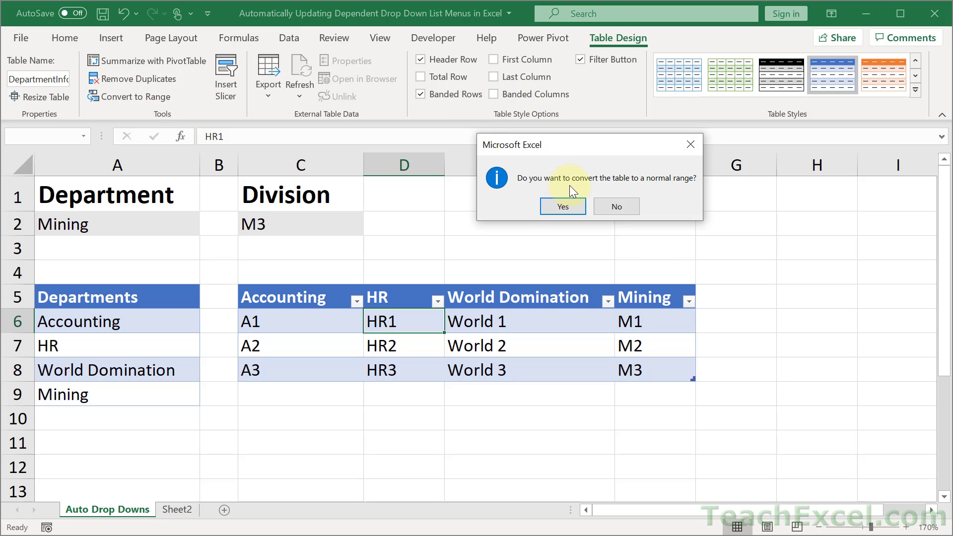
{"action": "left_click", "coordinate": [571, 213]}
- Rename the Sheet2 table from Table3 to Departments
{"action": "key", "text": "ctrl+Page_Down"}
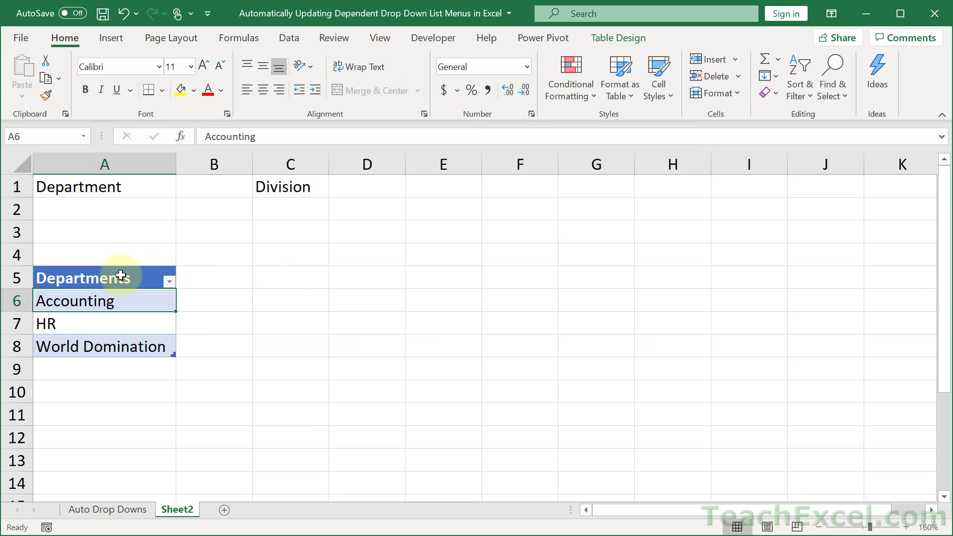
{"action": "left_click", "coordinate": [630, 38]}
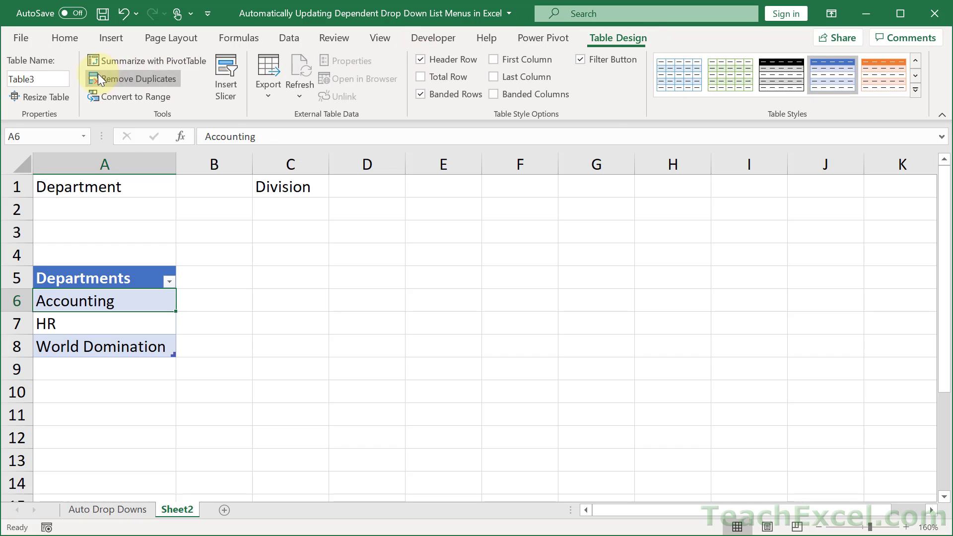
{"action": "left_click", "coordinate": [56, 82]}
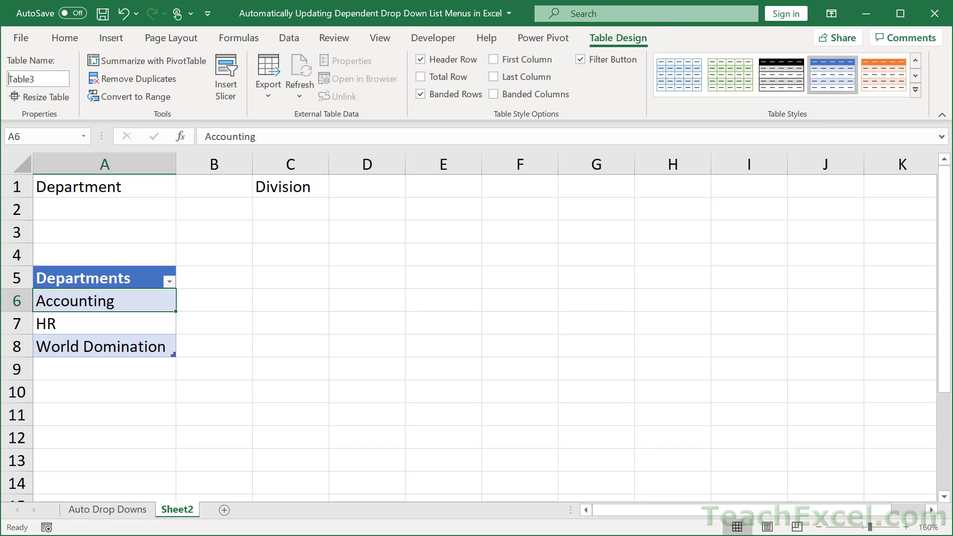
{"action": "key", "text": "ctrl+a"}
{"action": "key", "text": "BackSpace"}
{"action": "type", "text": "Departmen"}
{"action": "key", "text": "Return"}
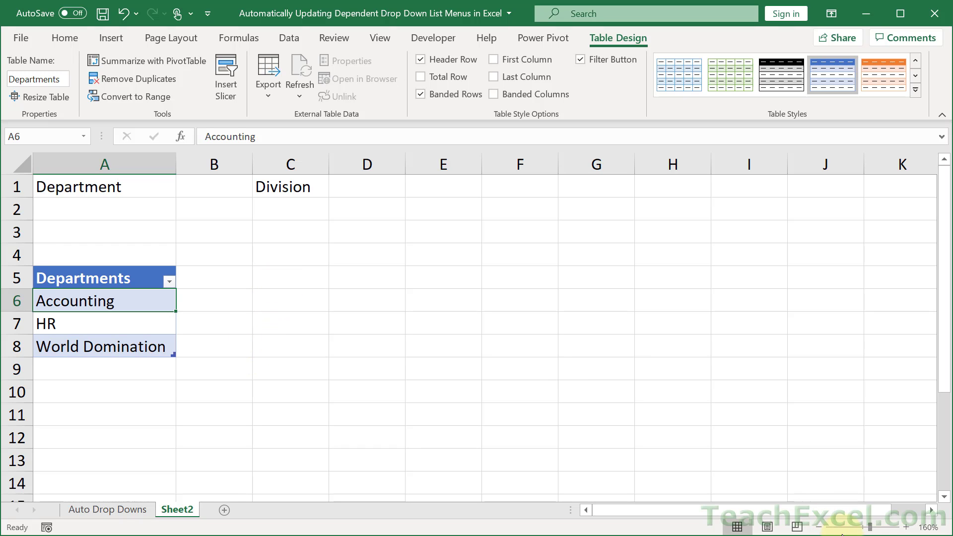
- Enter =Departments[Departments] in C5 so the three departments spill down C5:C7
{"action": "left_click", "coordinate": [906, 528]}
{"action": "left_click", "coordinate": [907, 527]}
{"action": "left_click", "coordinate": [906, 527]}
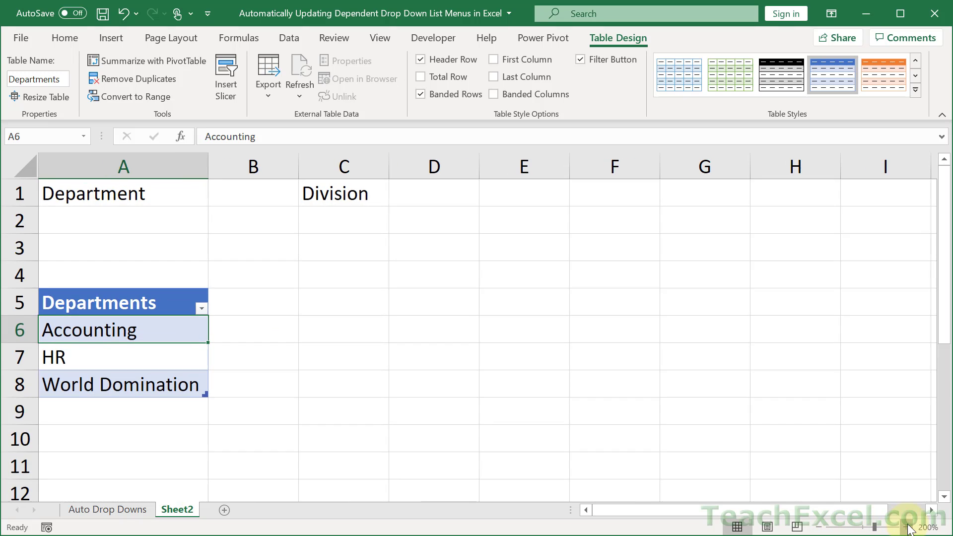
{"action": "left_click", "coordinate": [907, 527]}
{"action": "left_click", "coordinate": [332, 312]}
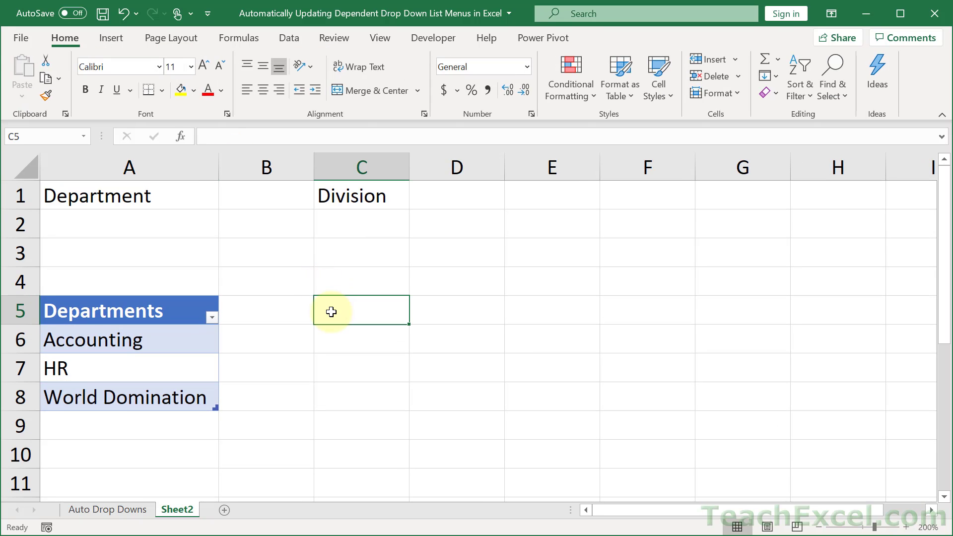
{"action": "type", "text": "="}
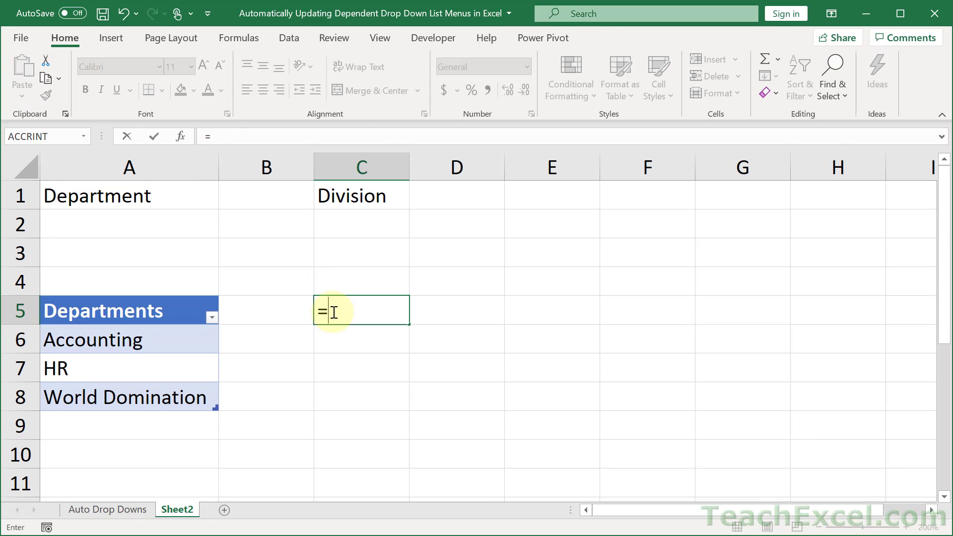
{"action": "left_click", "coordinate": [143, 336]}
{"action": "left_click_drag", "start_coordinate": [142, 337], "coordinate": [166, 393]}
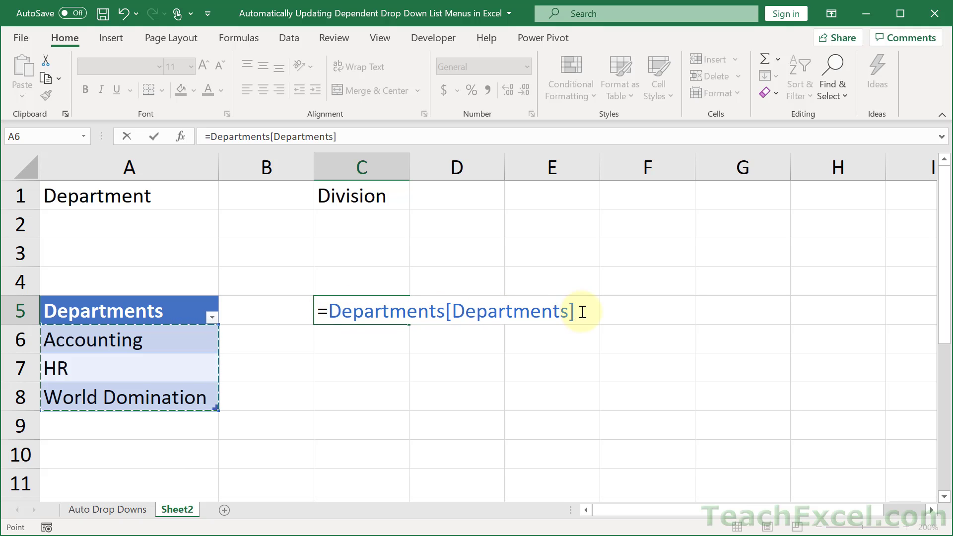
{"action": "left_click_drag", "start_coordinate": [328, 310], "coordinate": [444, 312]}
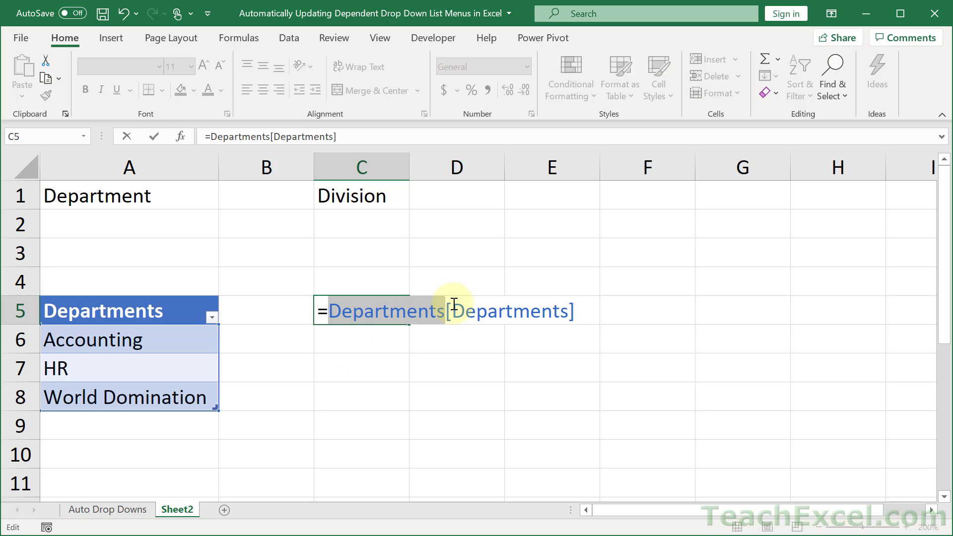
{"action": "left_click_drag", "start_coordinate": [451, 311], "coordinate": [569, 310]}
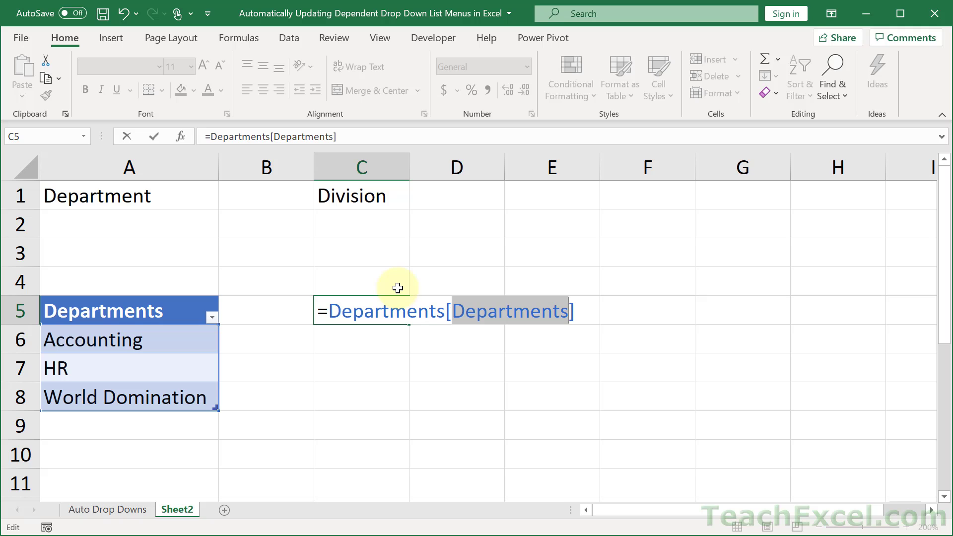
{"action": "key", "text": "Return"}
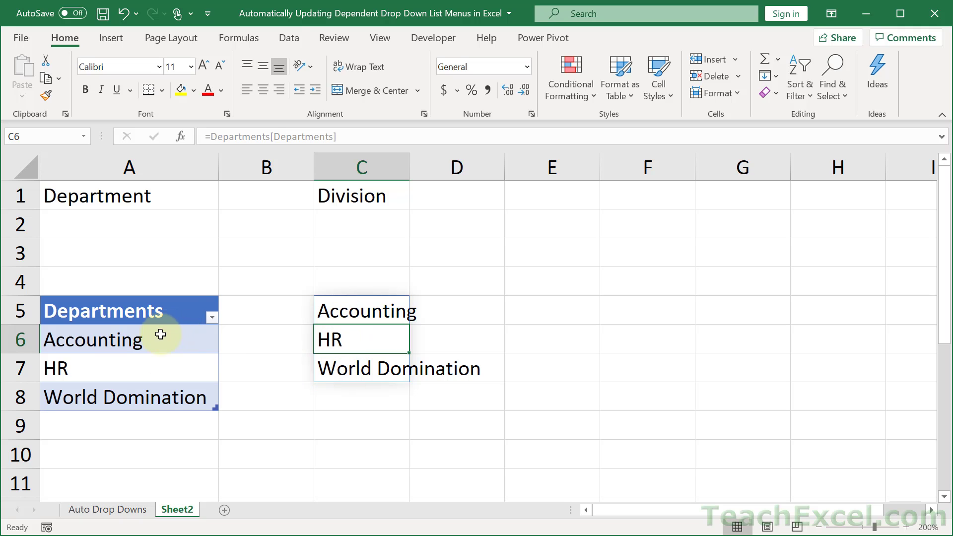
- Copy the C5 formula text and select cell A2
{"action": "double_click", "coordinate": [338, 313]}
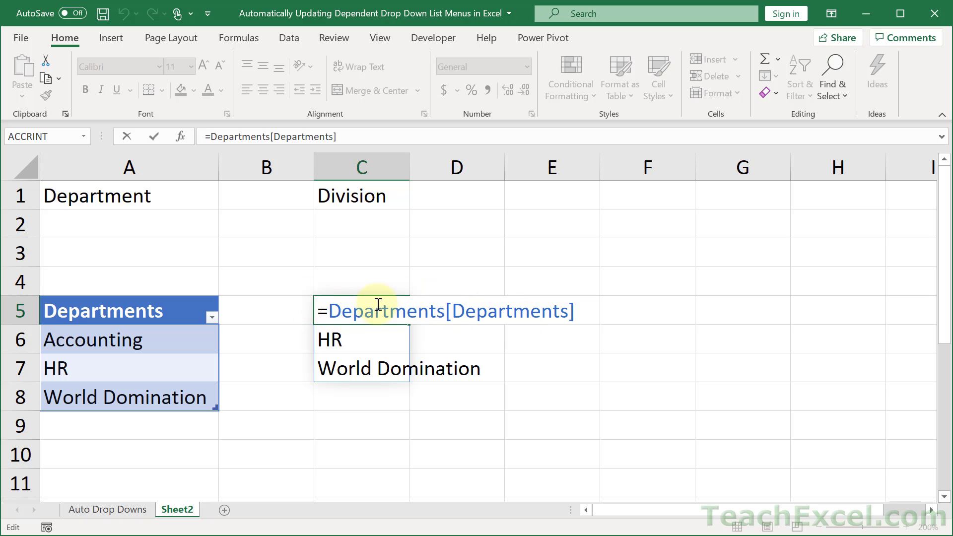
{"action": "left_click_drag", "start_coordinate": [316, 310], "coordinate": [611, 311]}
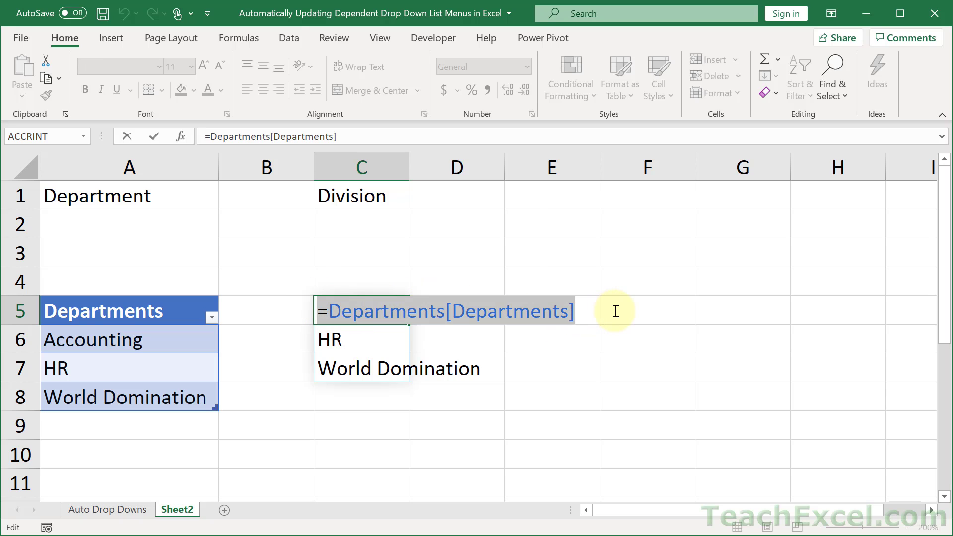
{"action": "key", "text": "Escape"}
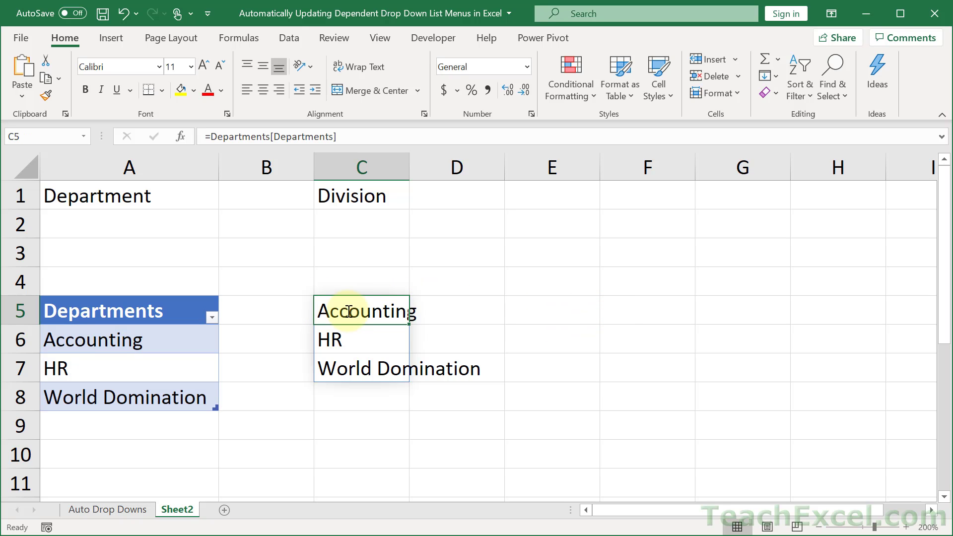
{"action": "left_click", "coordinate": [163, 226]}
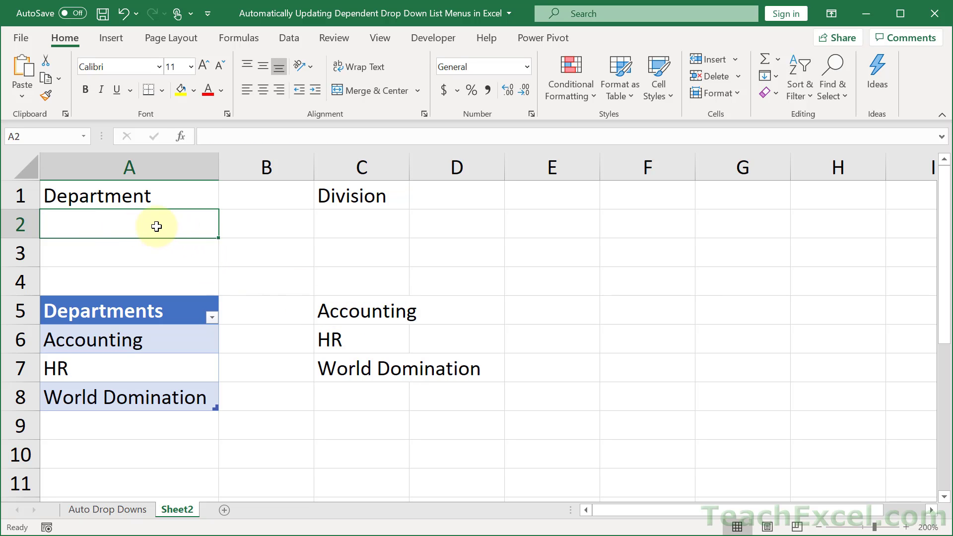
{"action": "left_click", "coordinate": [287, 36]}
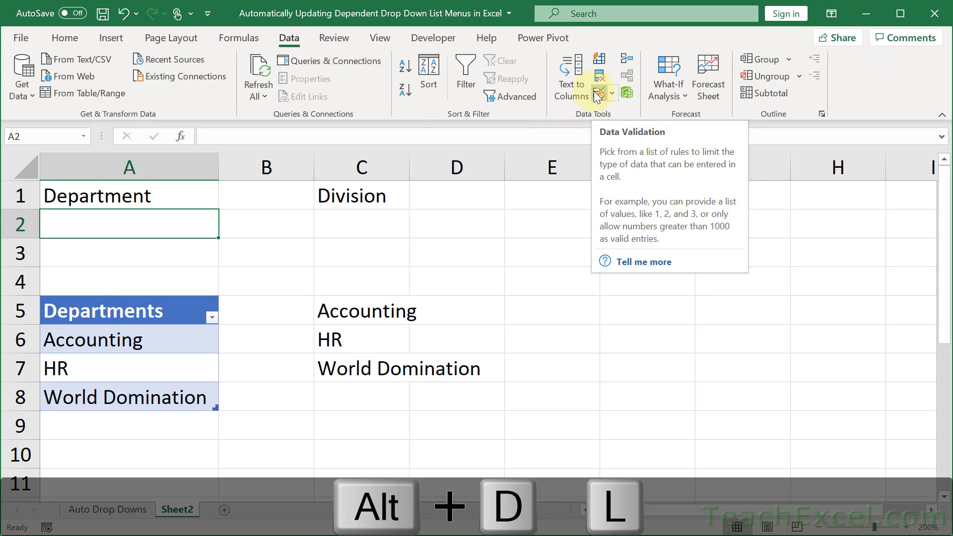
{"action": "left_click", "coordinate": [594, 91]}
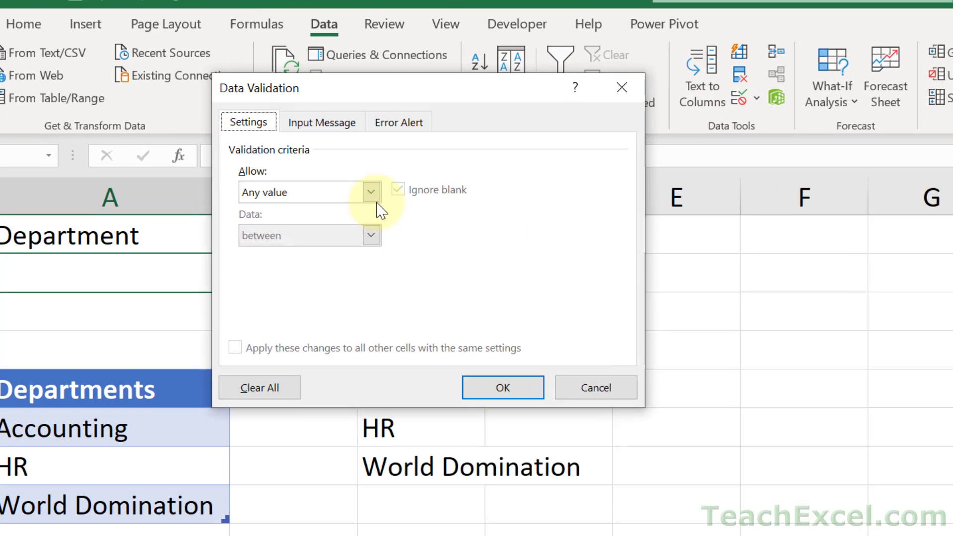
{"action": "left_click", "coordinate": [376, 192]}
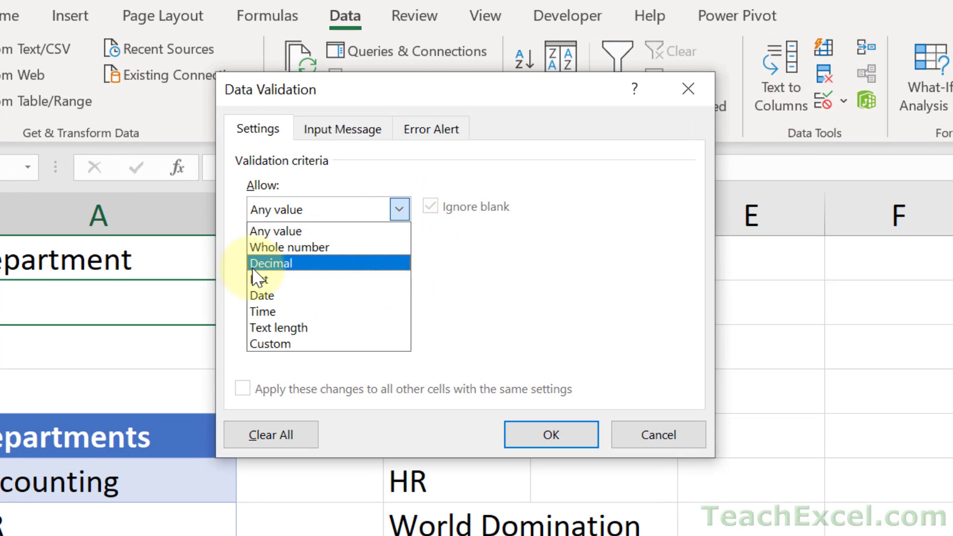
{"action": "left_click", "coordinate": [310, 281]}
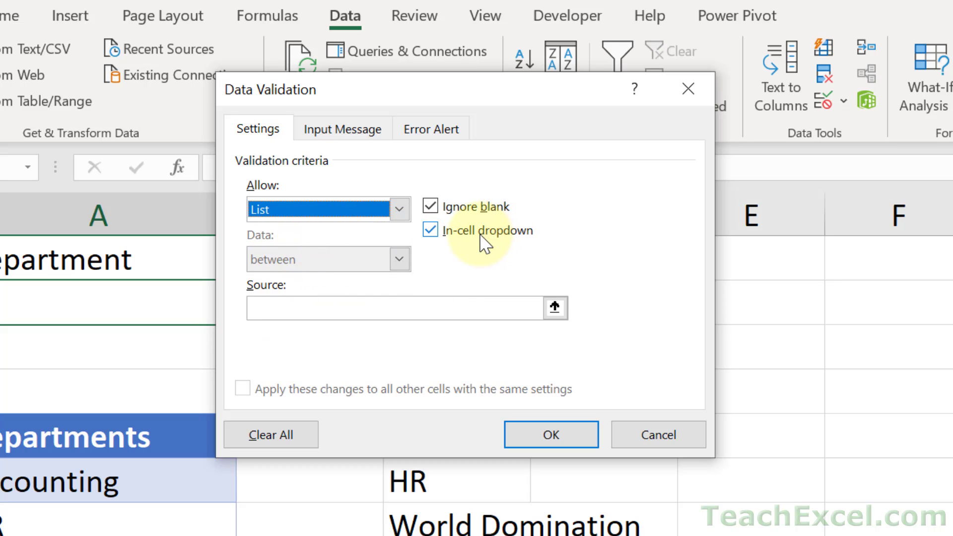
{"action": "left_click", "coordinate": [371, 307]}
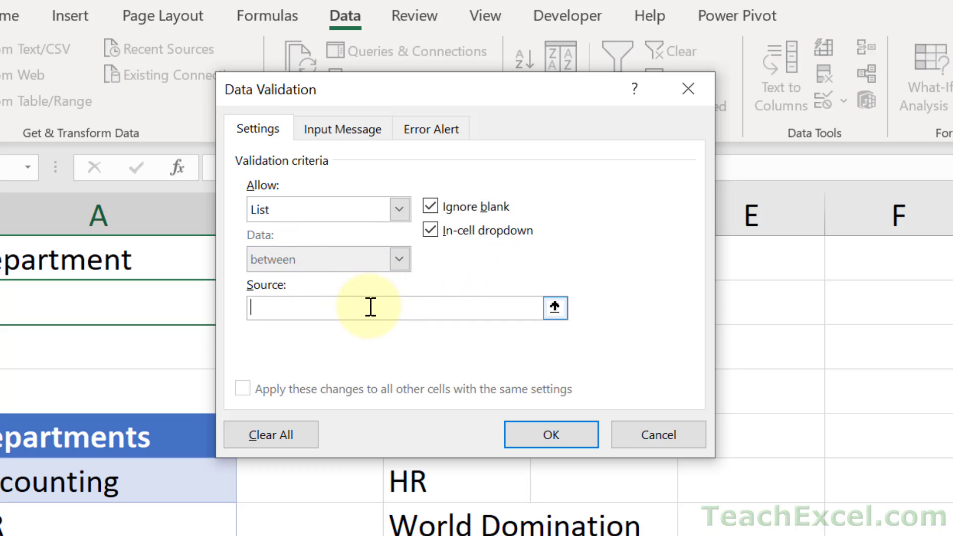
{"action": "key", "text": "ctrl+v"}
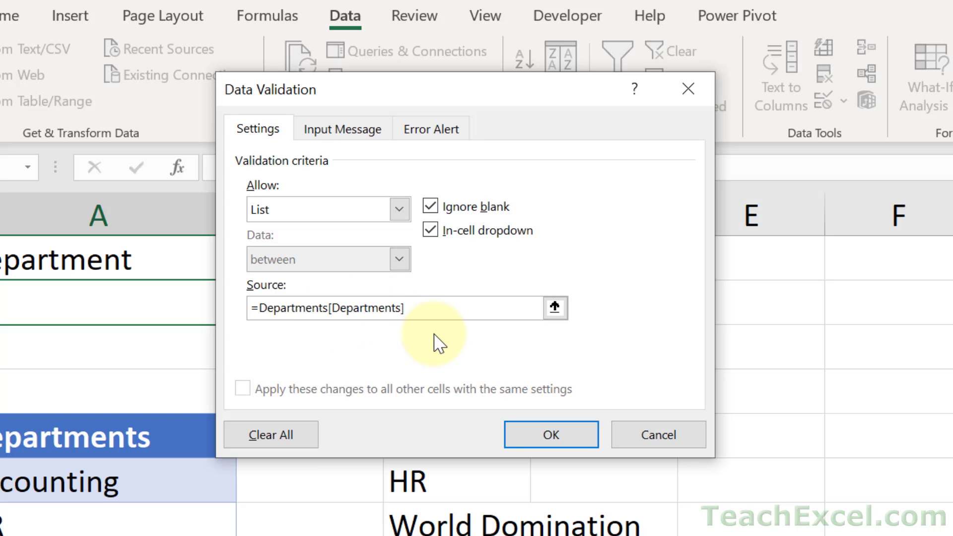
{"action": "left_click", "coordinate": [546, 436]}
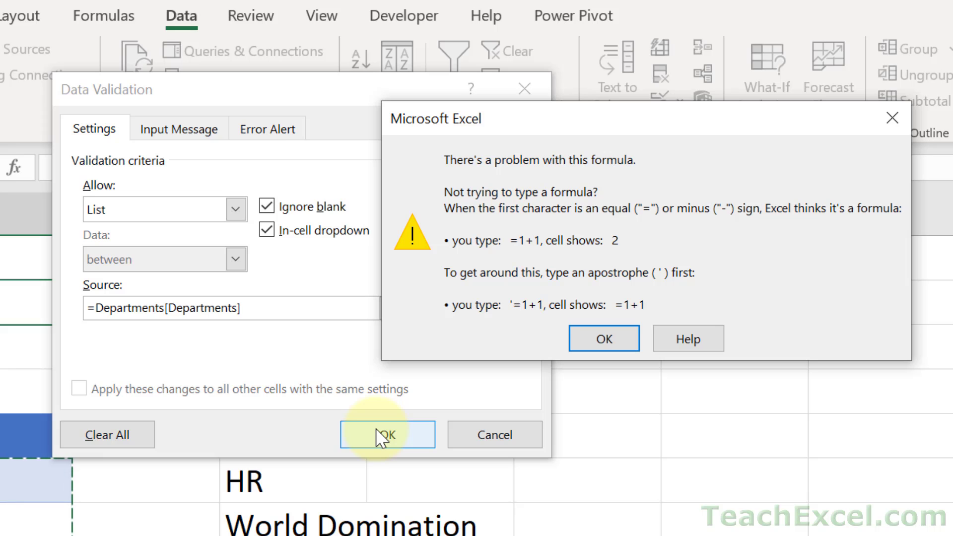
{"action": "left_click", "coordinate": [605, 342]}
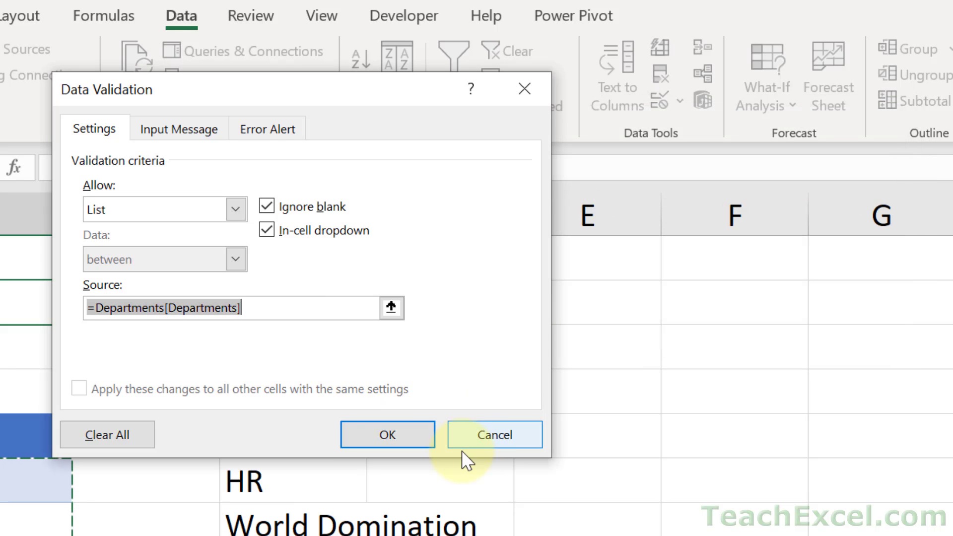
{"action": "left_click", "coordinate": [470, 443]}
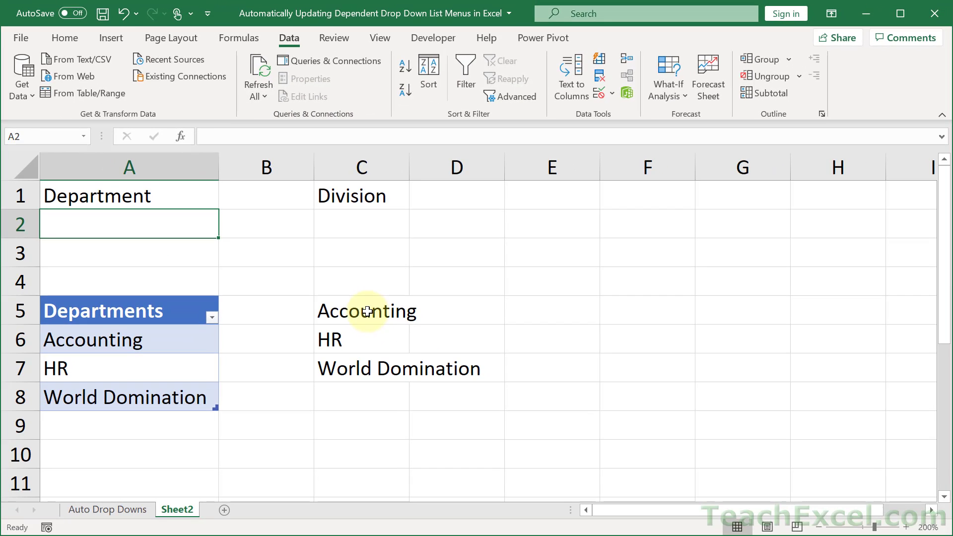
{"action": "left_click", "coordinate": [322, 314]}
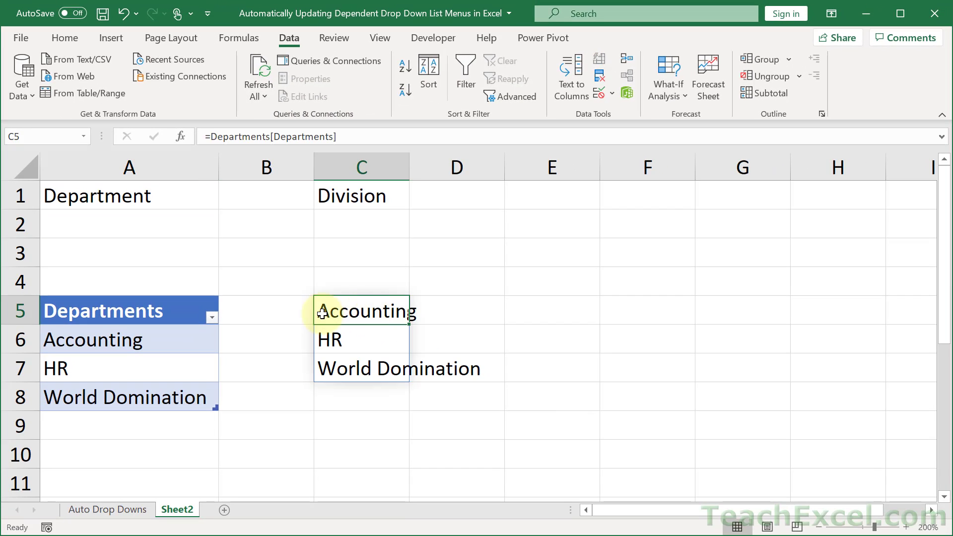
- Enter =INDIRECT("Departments[Departments]") in D5 so the departments spill down D5:D7
{"action": "double_click", "coordinate": [321, 314]}
{"action": "left_click_drag", "start_coordinate": [331, 311], "coordinate": [579, 316]}
{"action": "key", "text": "Escape"}
{"action": "left_click", "coordinate": [476, 312]}
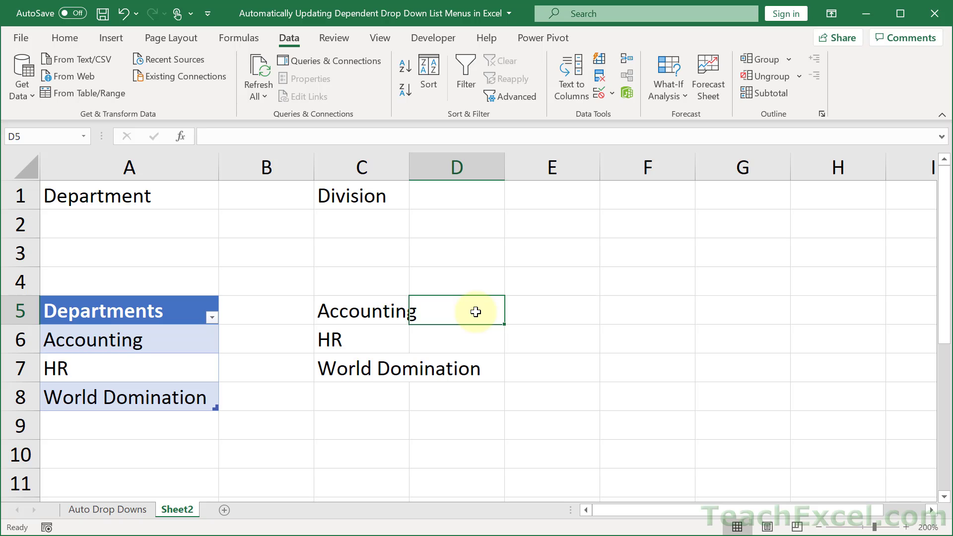
{"action": "type", "text": "=indi"}
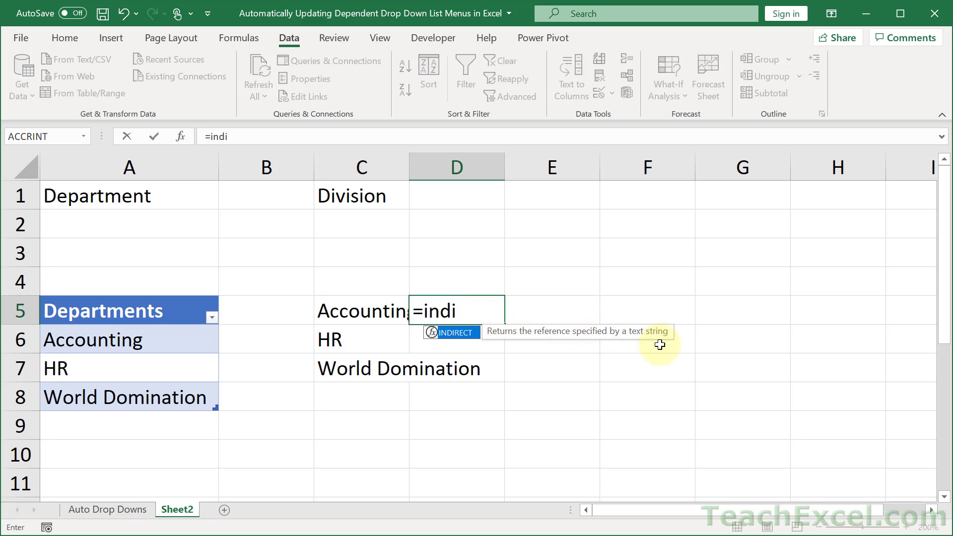
{"action": "key", "text": "Tab"}
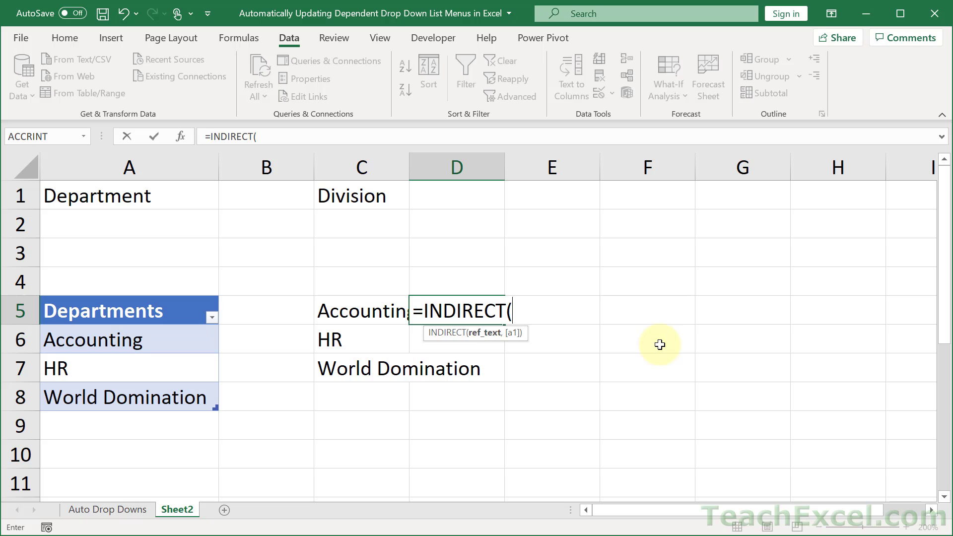
{"action": "type", "text": "\"Departments[Departments]\")"}
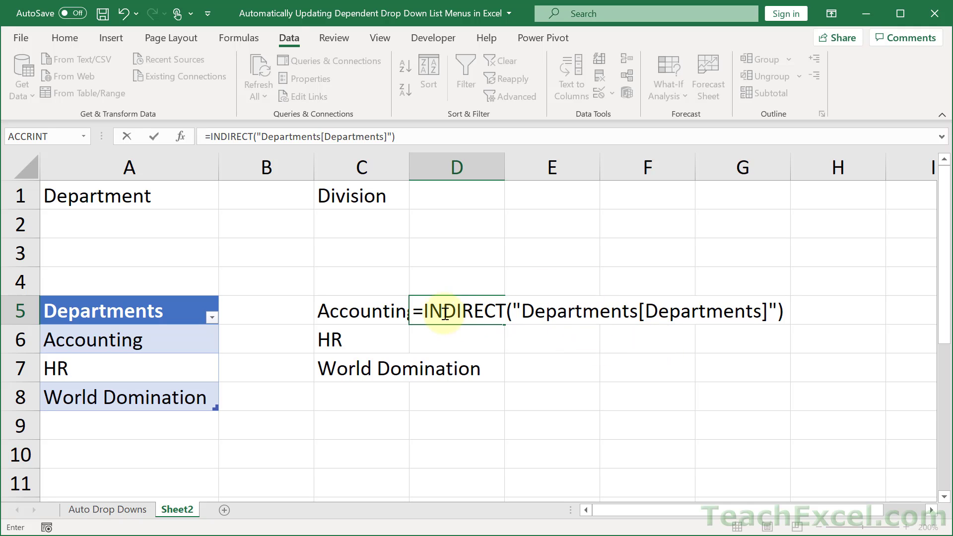
{"action": "key", "text": "Return"}
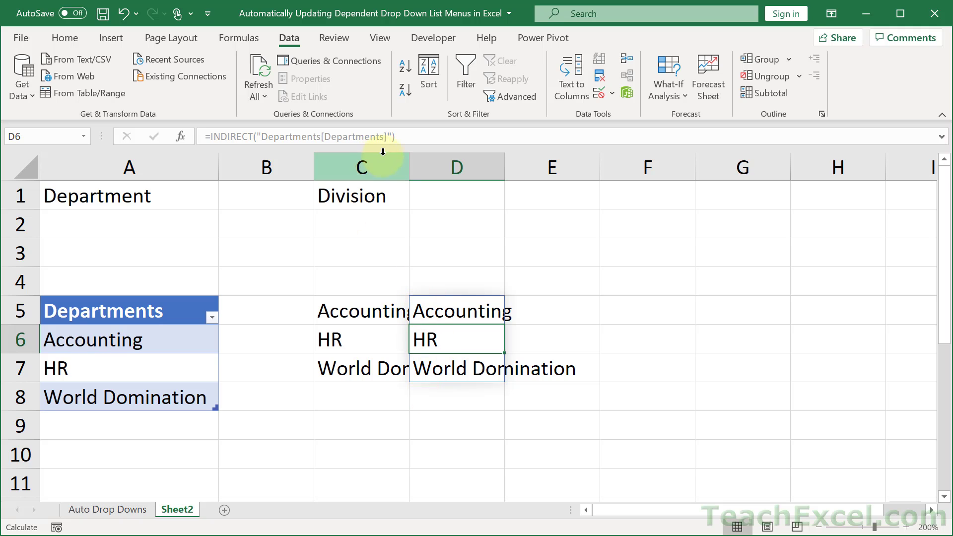
- Autofit column C to World Domination and compare the C5 and D5 formulas
{"action": "double_click", "coordinate": [409, 166]}
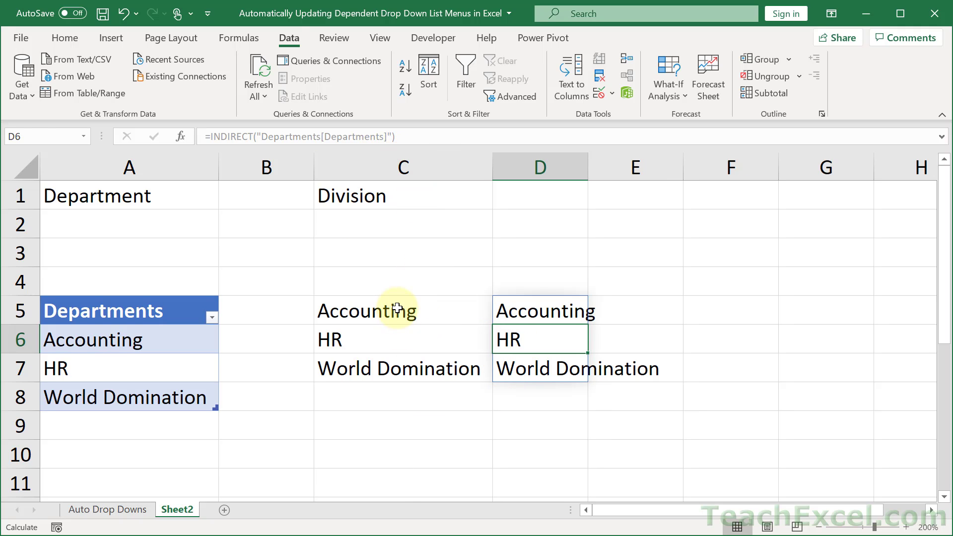
{"action": "double_click", "coordinate": [395, 310]}
{"action": "key", "text": "Escape"}
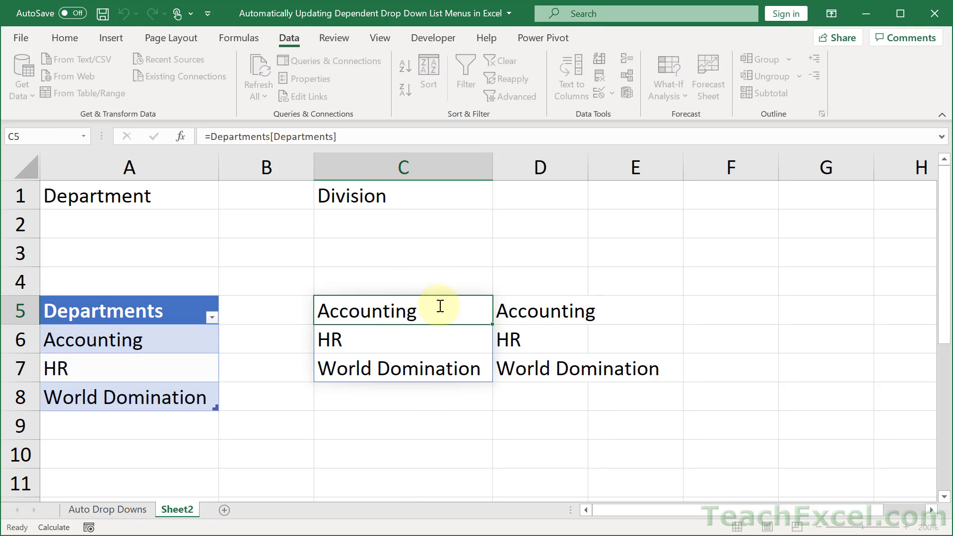
{"action": "double_click", "coordinate": [521, 311]}
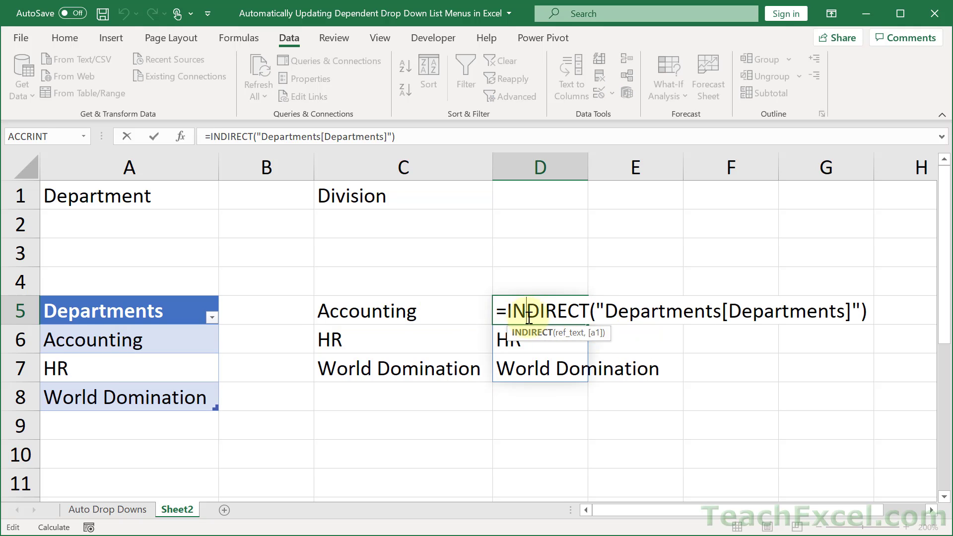
{"action": "left_click_drag", "start_coordinate": [498, 311], "coordinate": [890, 331]}
{"action": "key", "text": "ctrl+c"}
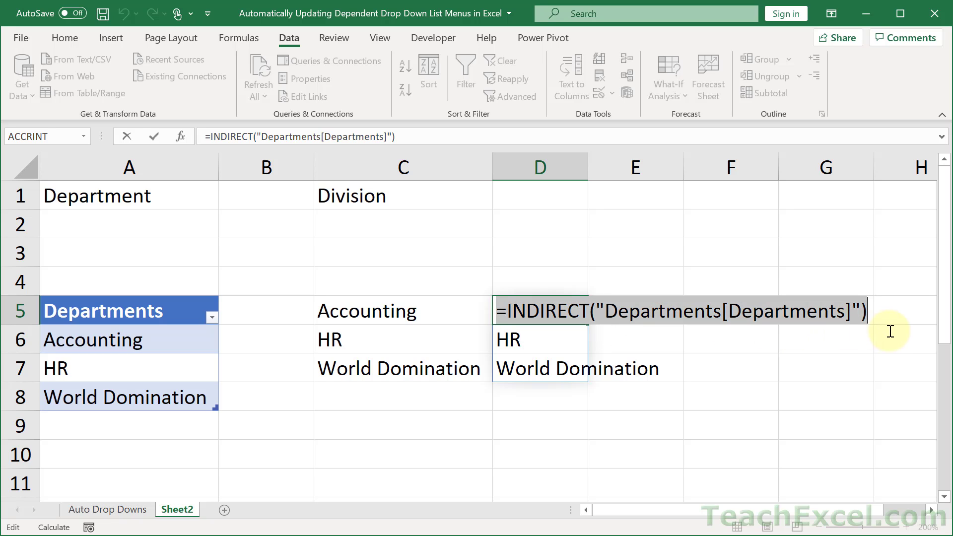
- Give A2 a List validation sourced from =INDIRECT("Departments[Departments]")
{"action": "key", "text": "Escape"}
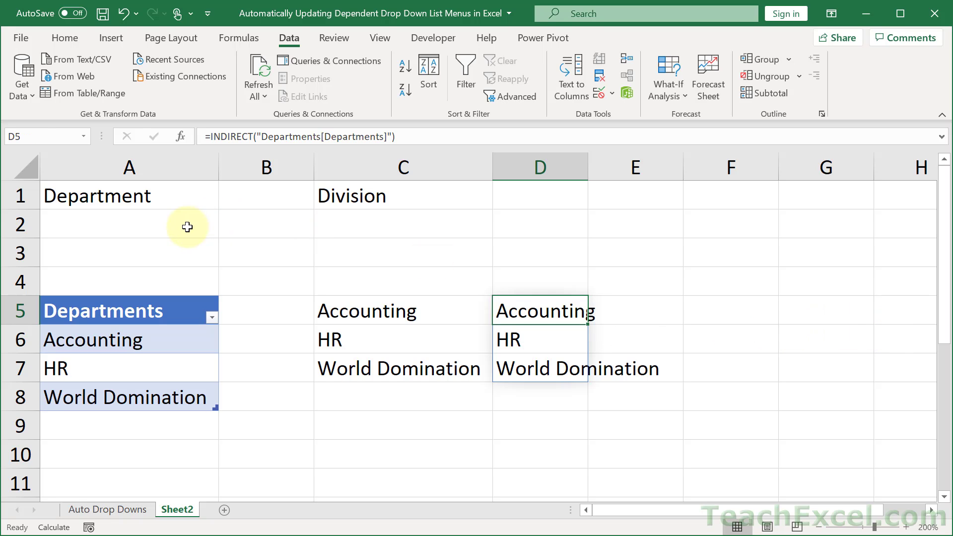
{"action": "left_click", "coordinate": [187, 227]}
{"action": "key", "text": "alt+a"}
{"action": "key", "text": "v"}
{"action": "key", "text": "v"}
{"action": "left_click", "coordinate": [243, 165]}
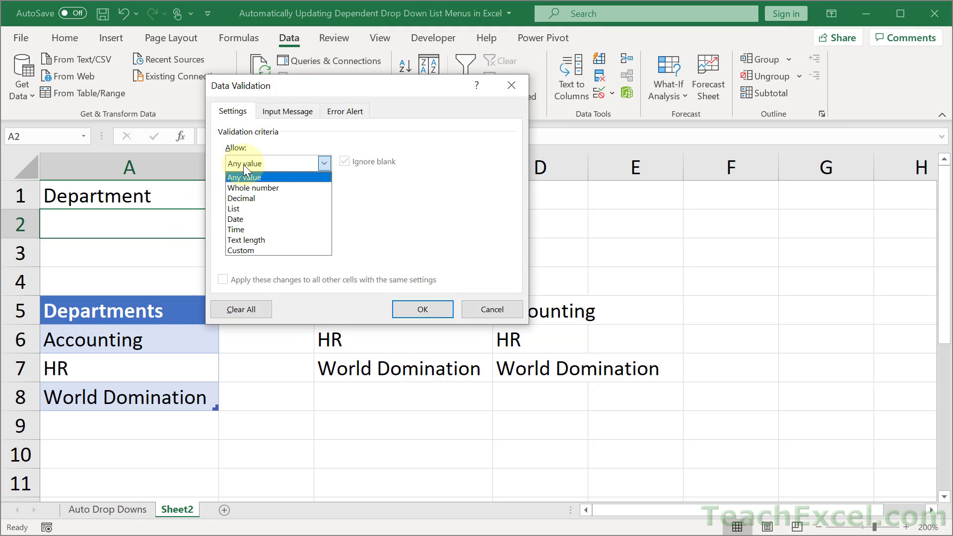
{"action": "left_click", "coordinate": [249, 207]}
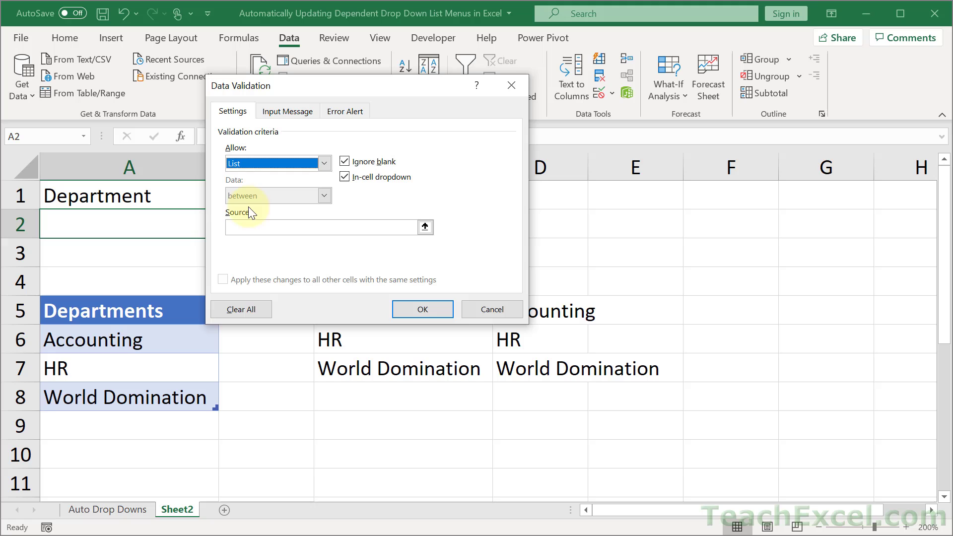
{"action": "left_click", "coordinate": [266, 227]}
{"action": "key", "text": "ctrl+v"}
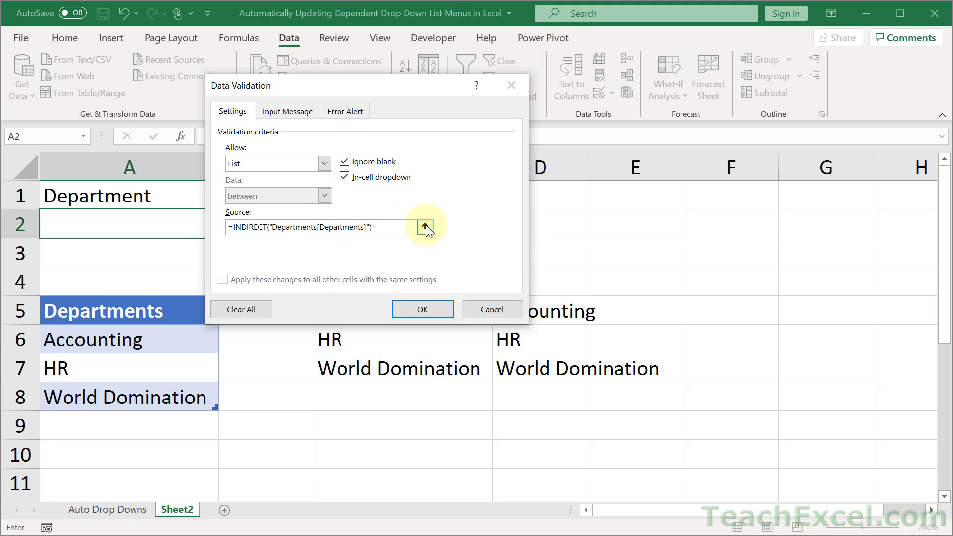
{"action": "left_click", "coordinate": [407, 311]}
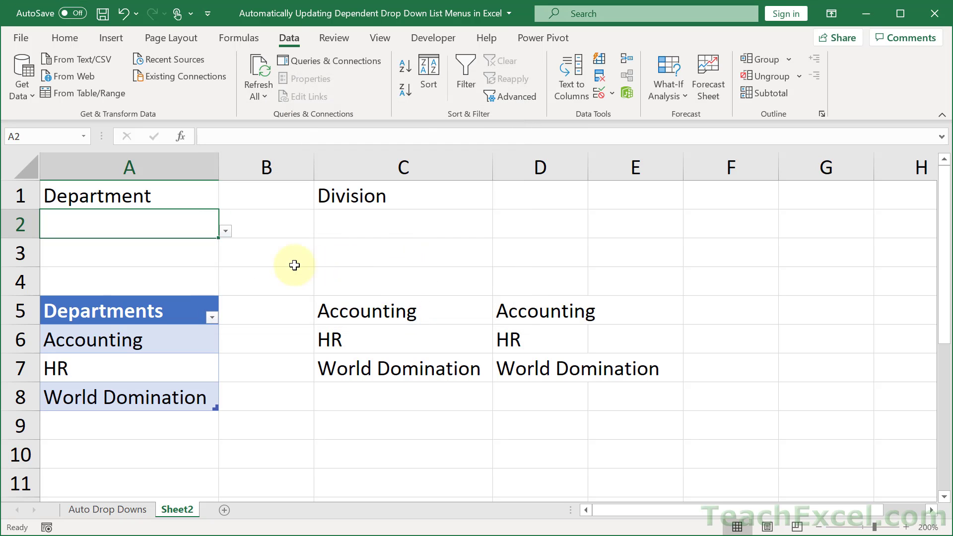
- Check A2's drop-down choices, then add Mining as a new department in A9
{"action": "left_click", "coordinate": [226, 231]}
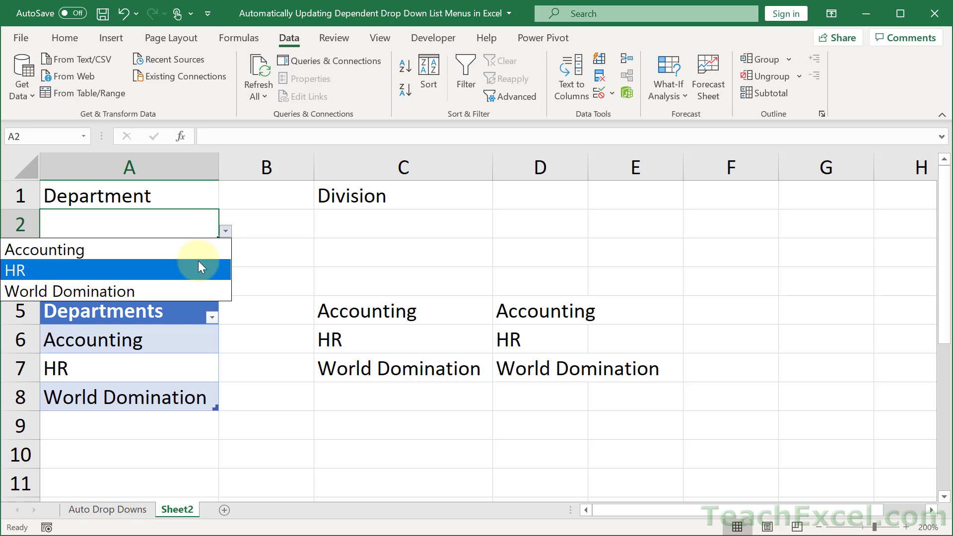
{"action": "key", "text": "Escape"}
{"action": "left_click", "coordinate": [153, 434]}
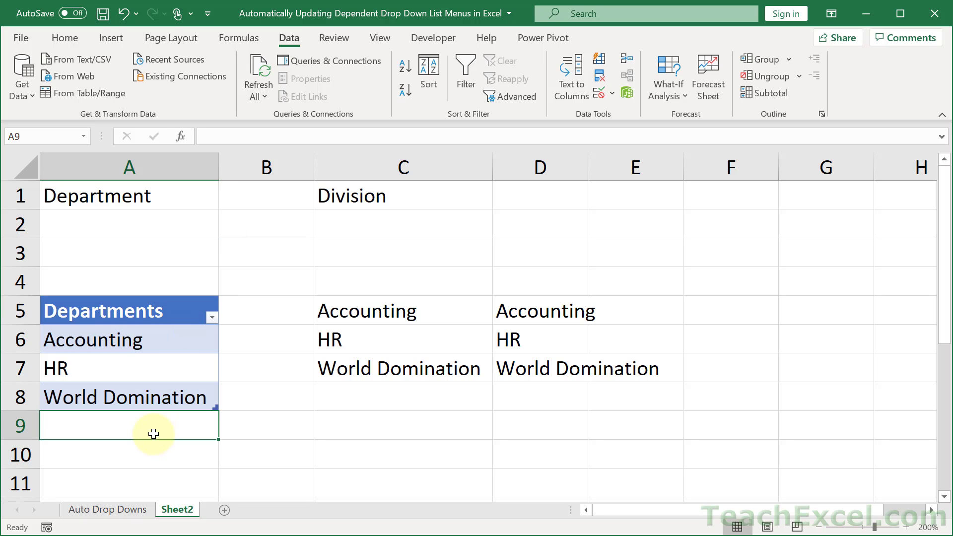
{"action": "type", "text": "Mining"}
{"action": "key", "text": "Return"}
- Choose Mining from A2's department drop-down
{"action": "left_click", "coordinate": [208, 232]}
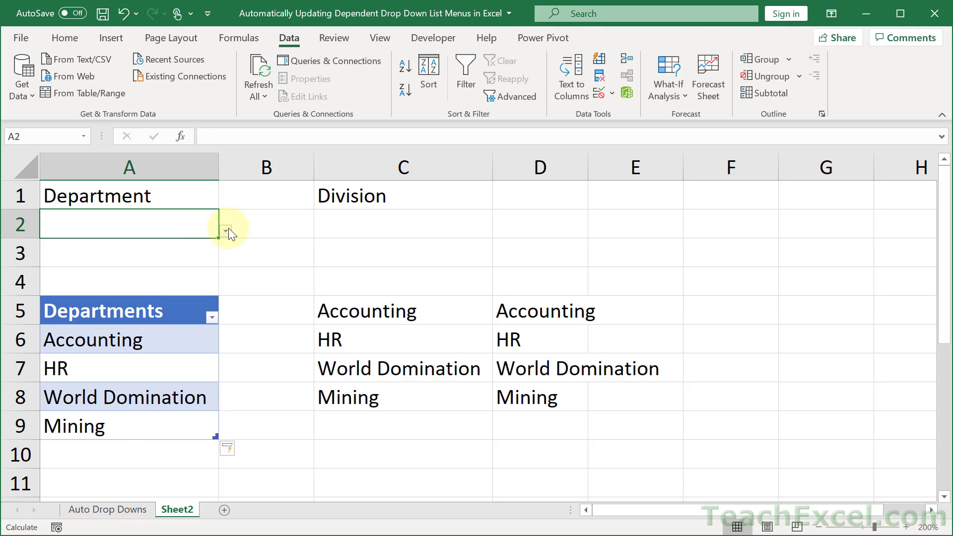
{"action": "left_click", "coordinate": [226, 230]}
{"action": "left_click", "coordinate": [186, 308]}
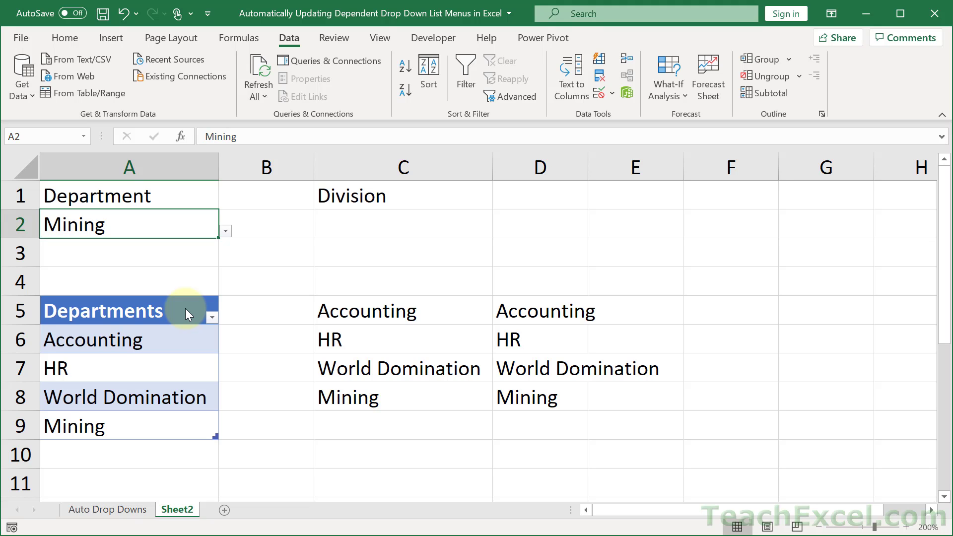
- Delete the spilled formula in C5 and move the D5 INDIRECT formula to B3
{"action": "left_click", "coordinate": [398, 310]}
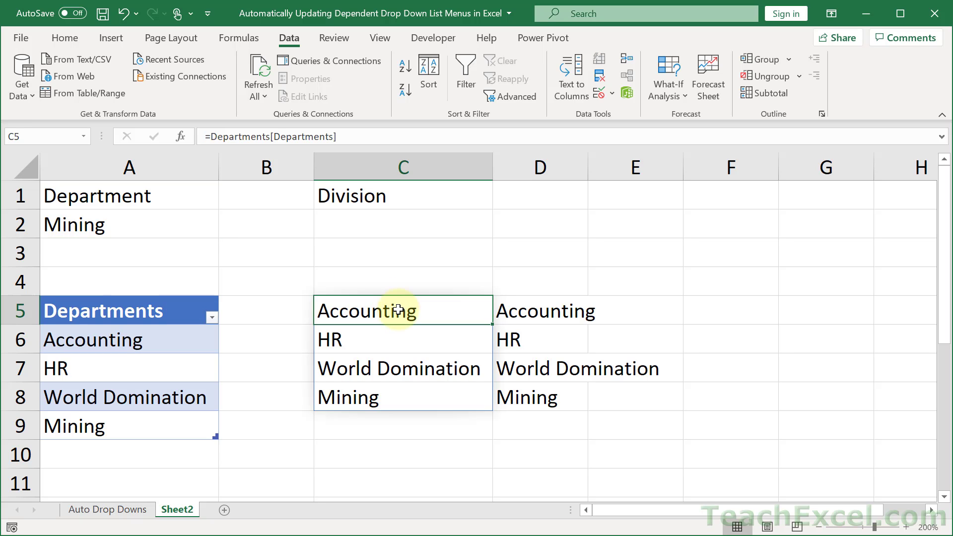
{"action": "key", "text": "Delete"}
{"action": "left_click", "coordinate": [516, 308]}
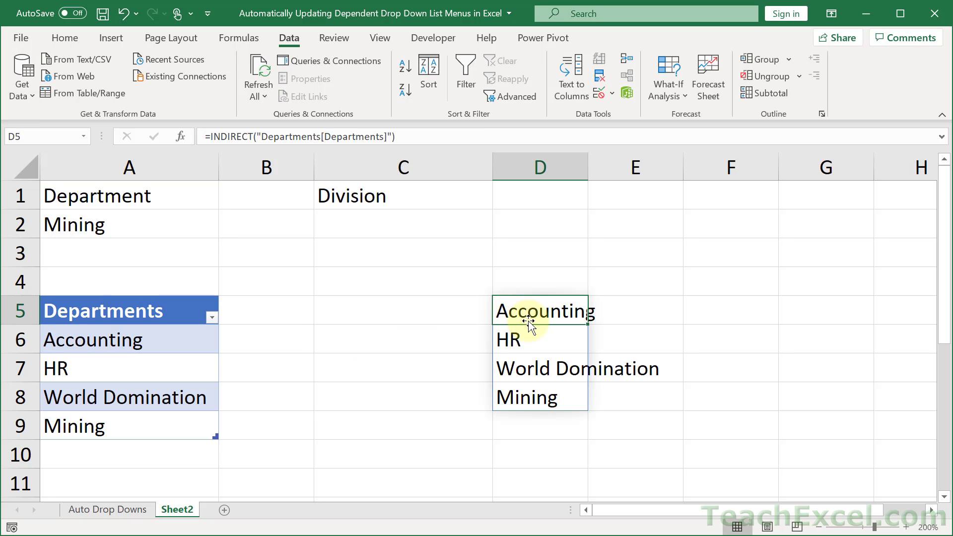
{"action": "left_click_drag", "start_coordinate": [530, 319], "coordinate": [261, 244]}
- Copy the division lists C5:E8 from Auto Drop Downs into Sheet2 at C5
{"action": "left_click", "coordinate": [129, 511]}
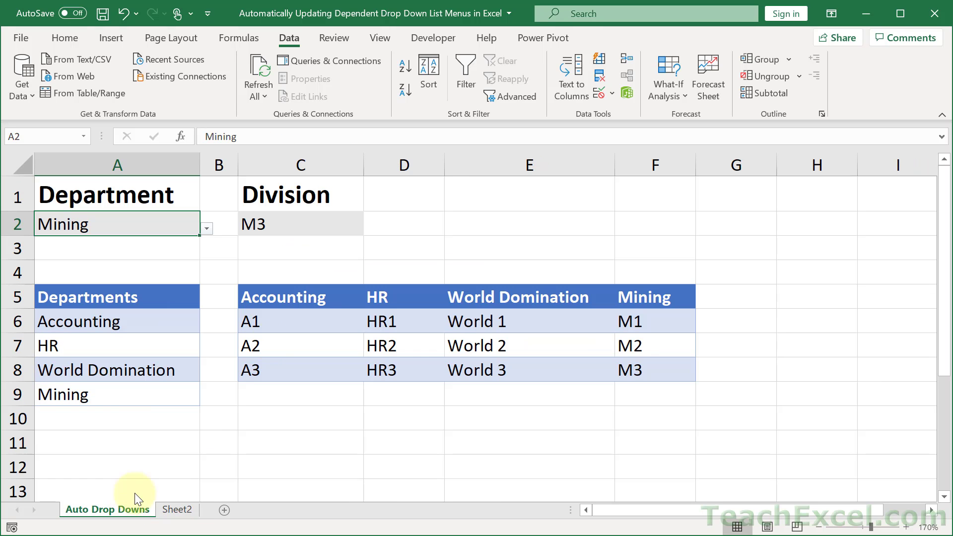
{"action": "left_click_drag", "start_coordinate": [315, 294], "coordinate": [518, 371]}
{"action": "key", "text": "ctrl+c"}
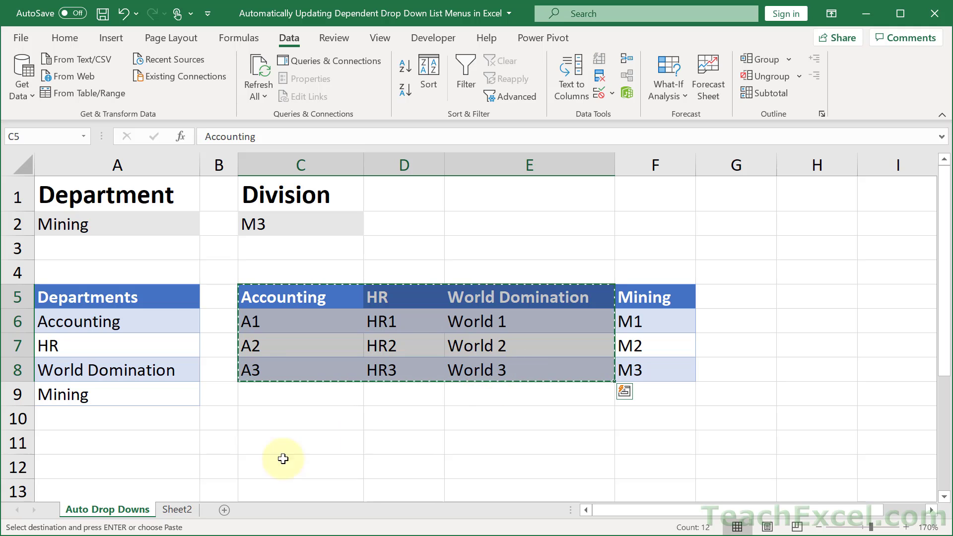
{"action": "left_click", "coordinate": [177, 510]}
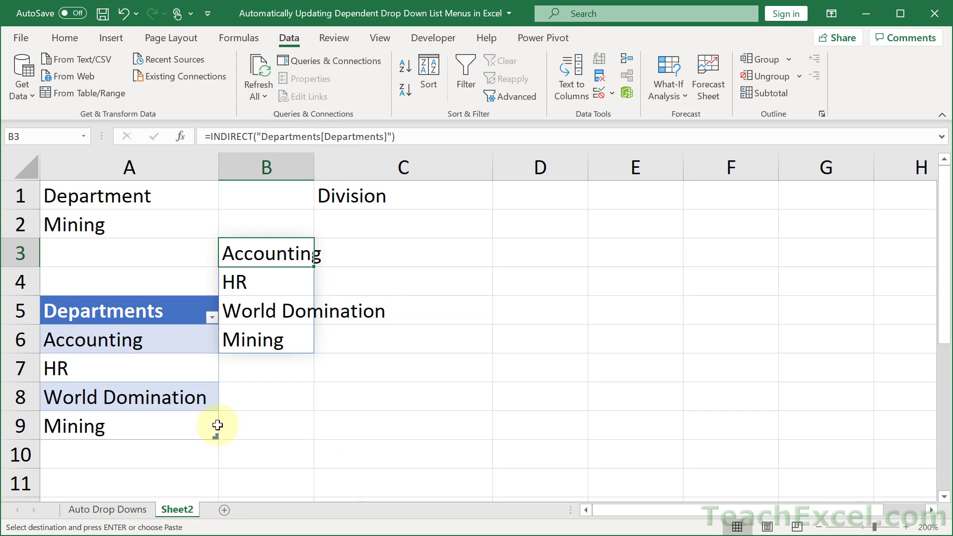
{"action": "left_click", "coordinate": [446, 297]}
{"action": "key", "text": "ctrl+v"}
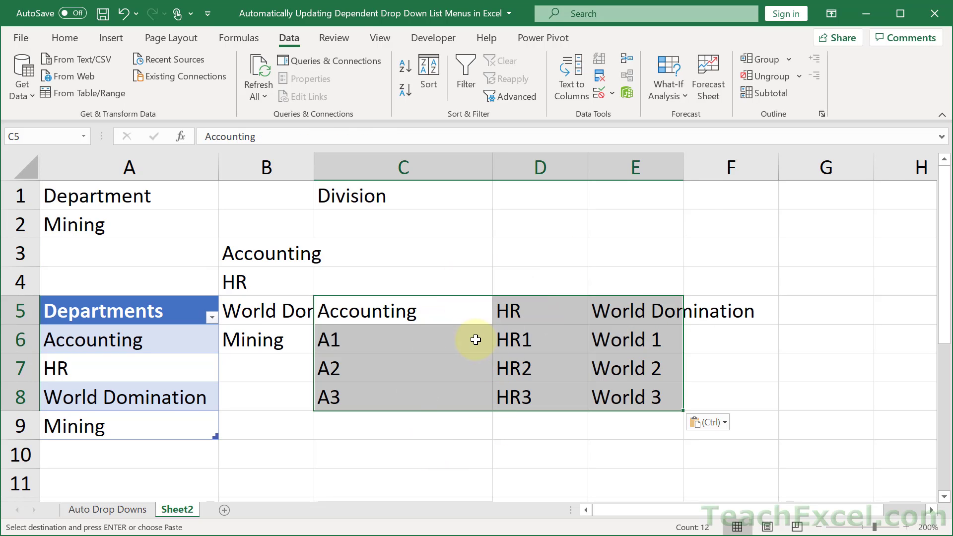
- Move the B3 formula to A11, clear Mining from A9, and shrink Departments to row 8
{"action": "left_click", "coordinate": [251, 258]}
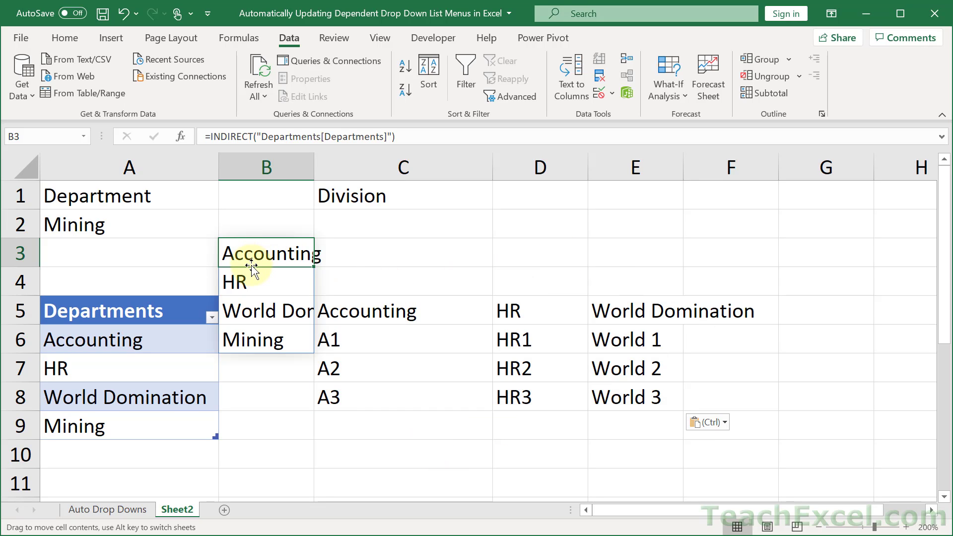
{"action": "left_click_drag", "start_coordinate": [252, 268], "coordinate": [103, 496]}
{"action": "left_click", "coordinate": [120, 426]}
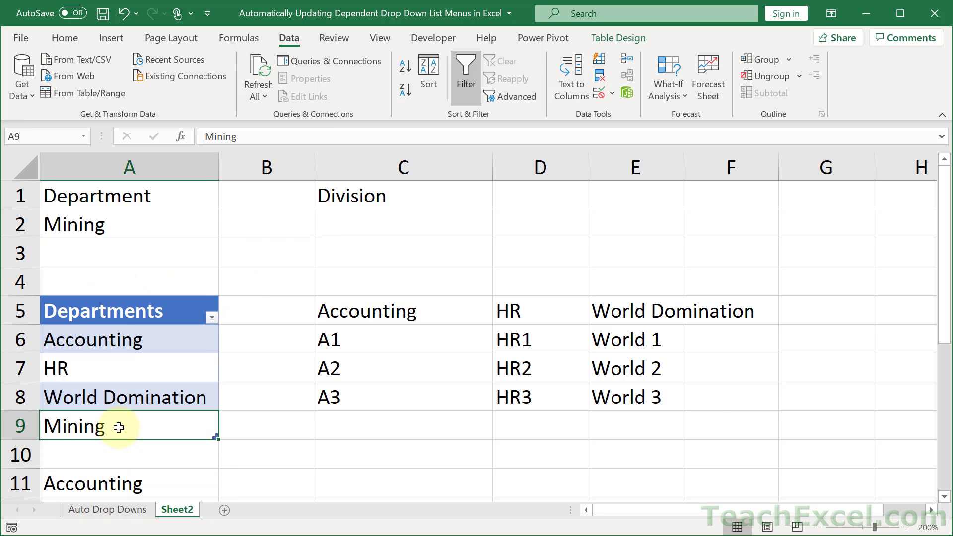
{"action": "key", "text": "Delete"}
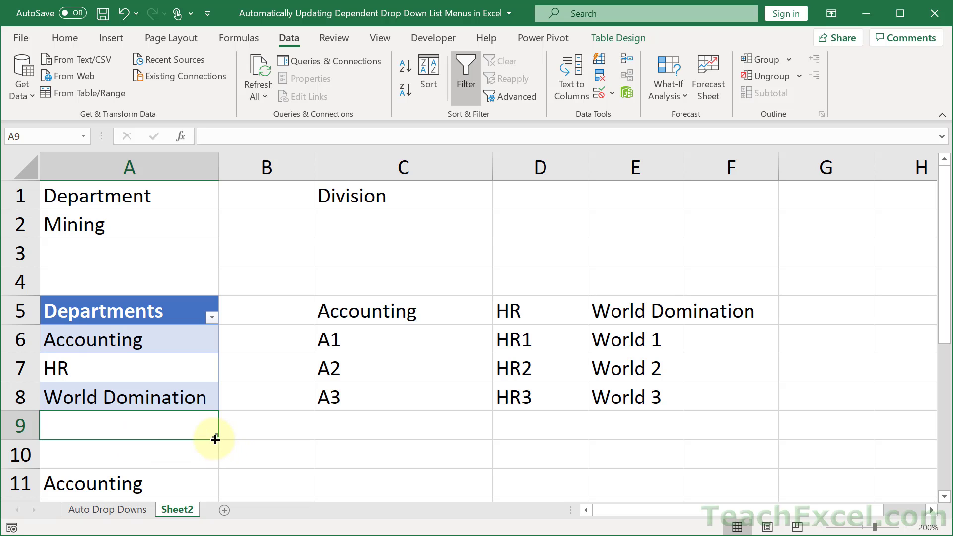
{"action": "left_click", "coordinate": [249, 398]}
{"action": "left_click_drag", "start_coordinate": [213, 432], "coordinate": [213, 417]}
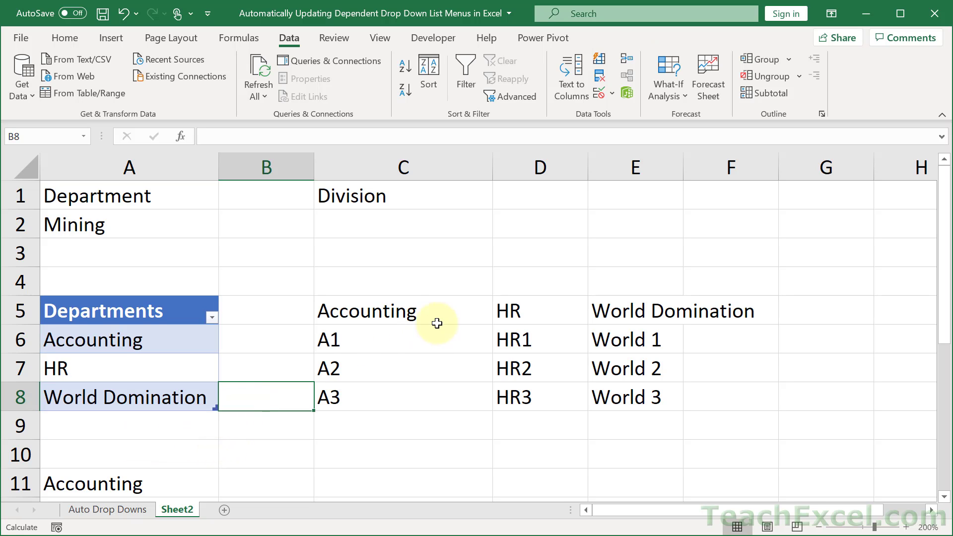
{"action": "left_click", "coordinate": [441, 342]}
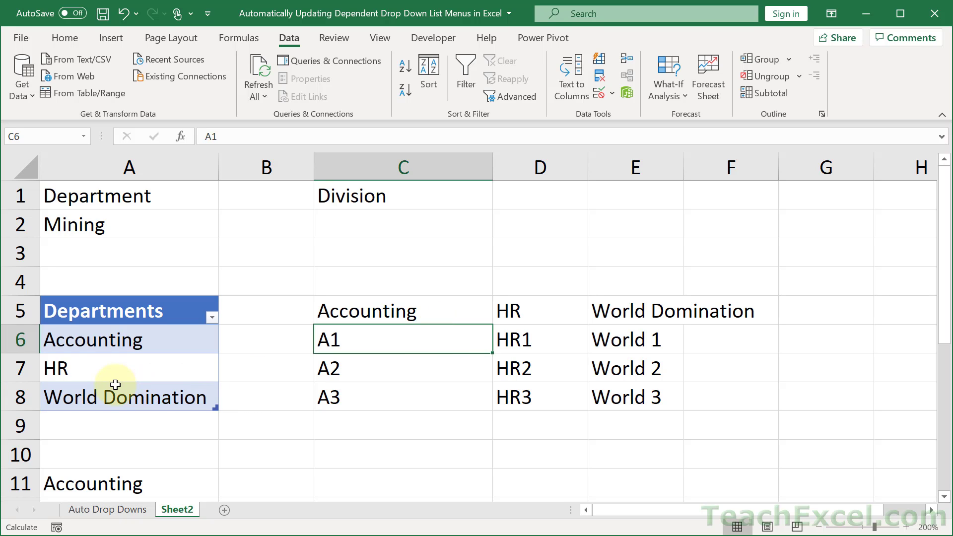
- Convert the division lists C5:E8 into a table with headers
{"action": "left_click", "coordinate": [106, 39]}
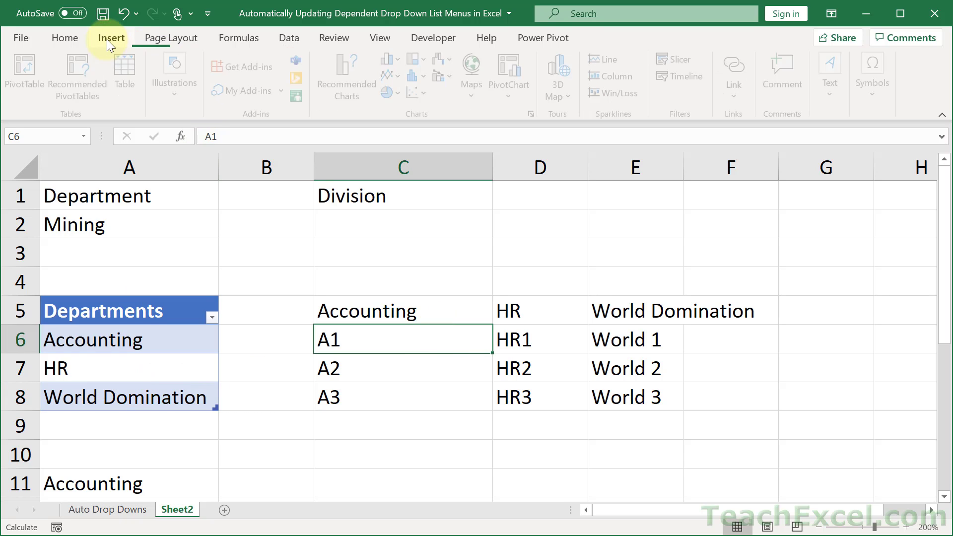
{"action": "left_click", "coordinate": [126, 64]}
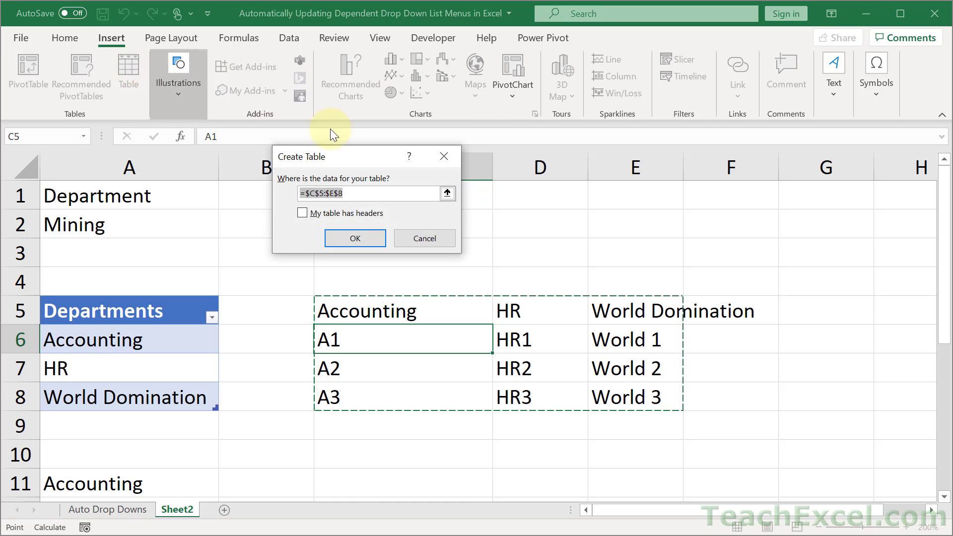
{"action": "left_click", "coordinate": [356, 212]}
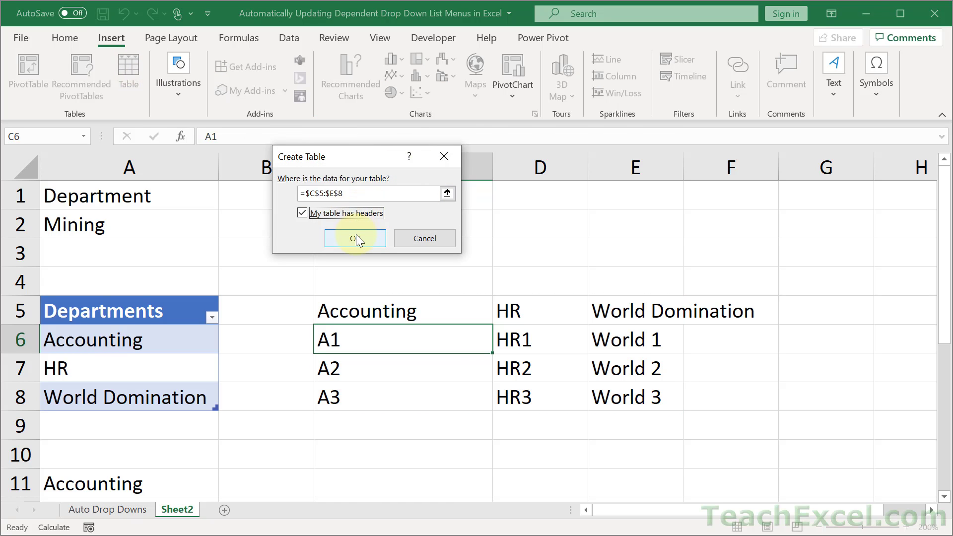
{"action": "left_click", "coordinate": [356, 235]}
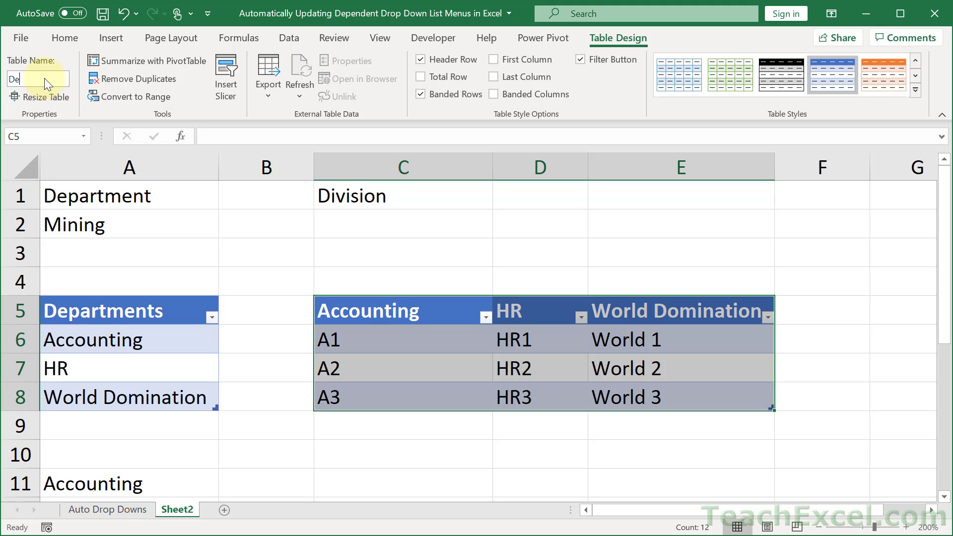
- Name the new table DepartmentInfo
{"action": "left_click", "coordinate": [44, 79]}
{"action": "type", "text": "DepartmentInfo"}
{"action": "key", "text": "Return"}
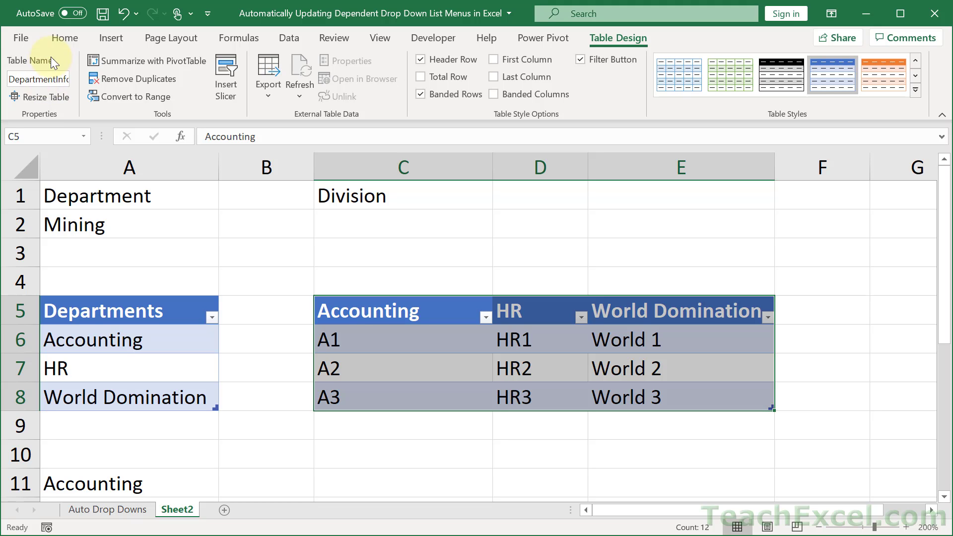
{"action": "left_click", "coordinate": [58, 38]}
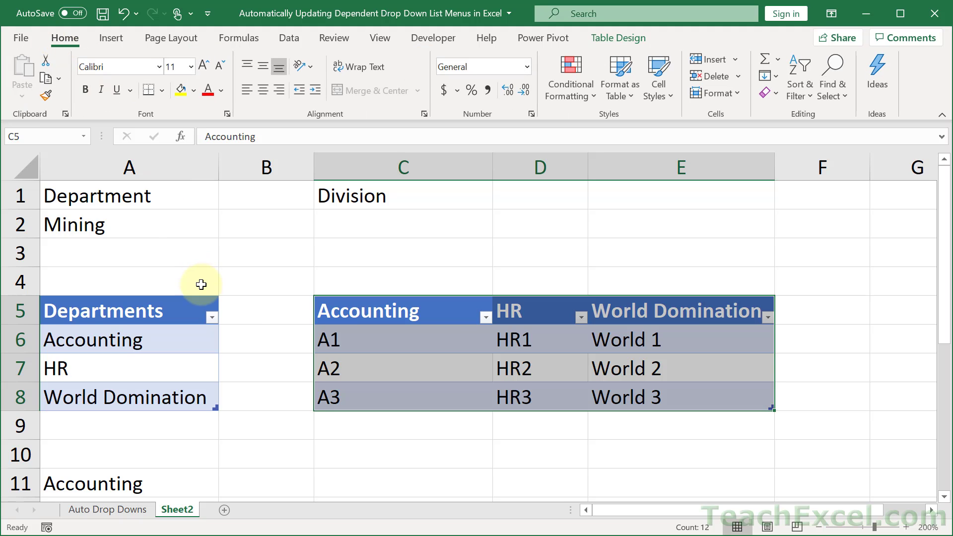
{"action": "left_click", "coordinate": [365, 317]}
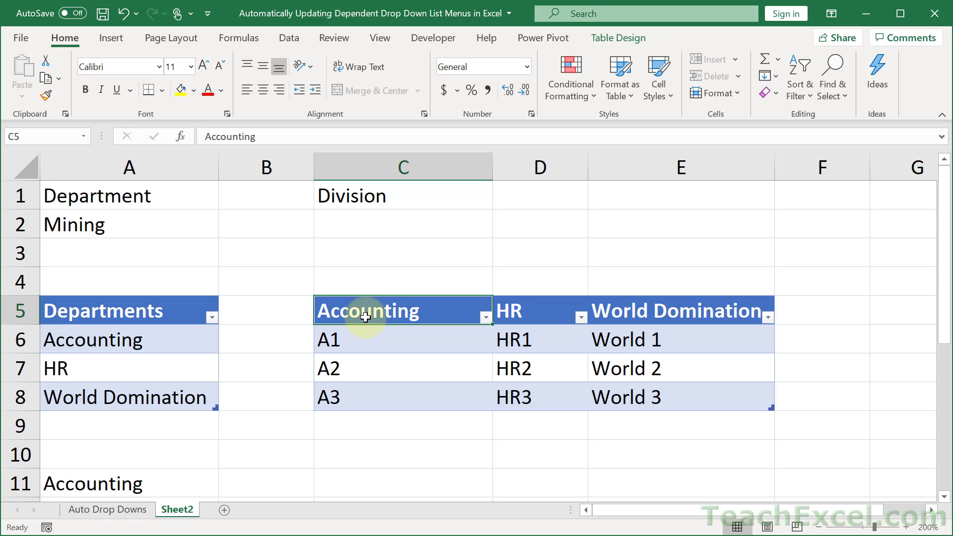
{"action": "left_click", "coordinate": [179, 339]}
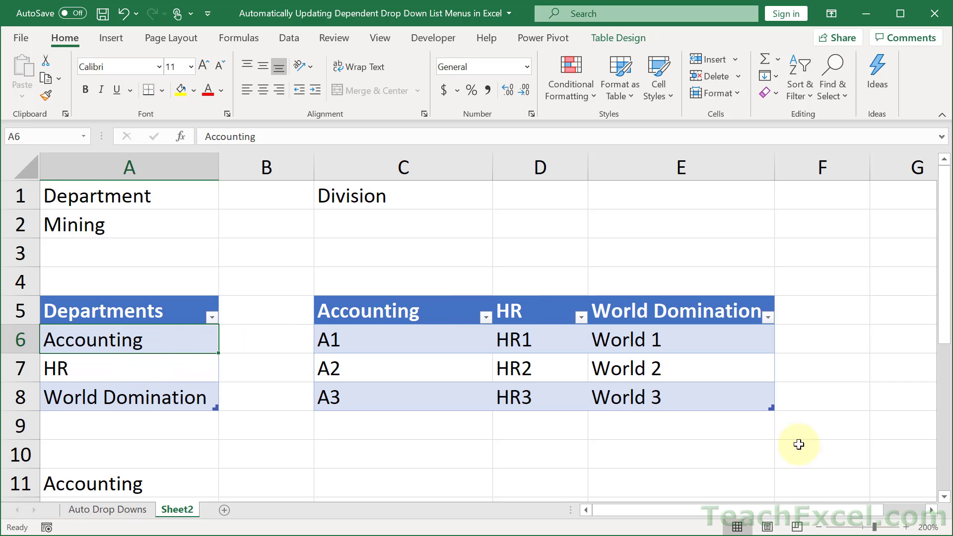
- Re-commit the INDIRECT formula in A11
{"action": "left_click", "coordinate": [944, 496]}
{"action": "left_click", "coordinate": [944, 497]}
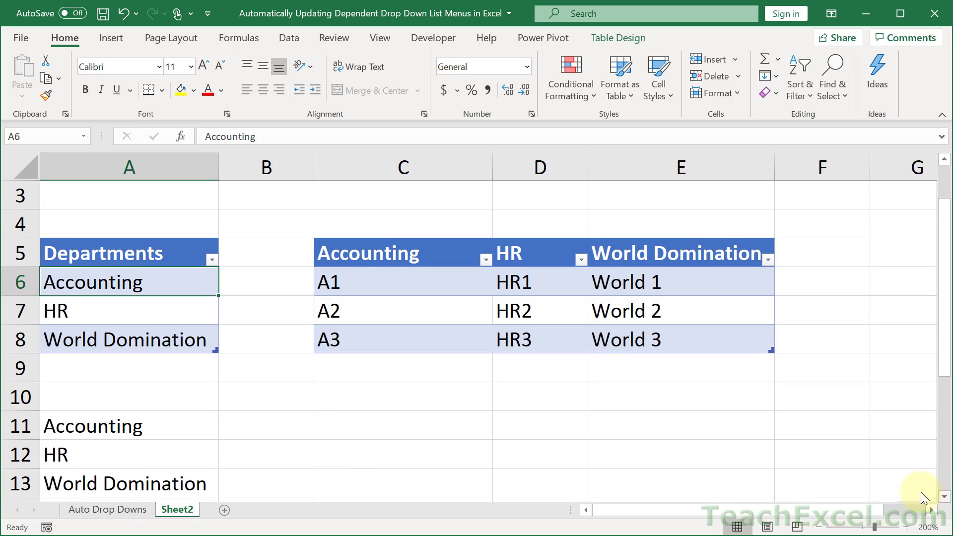
{"action": "double_click", "coordinate": [177, 426]}
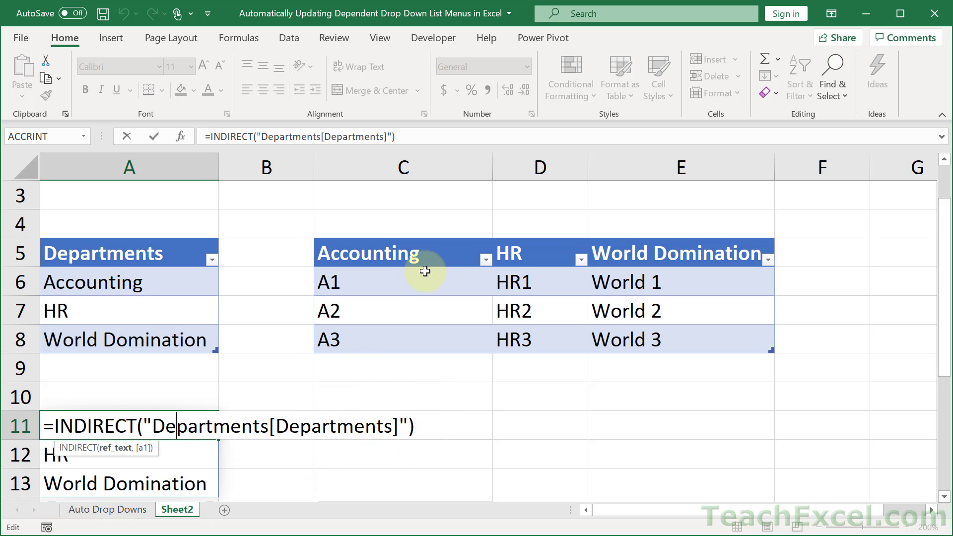
{"action": "key", "text": "ctrl+Return"}
- Build a scratch =DepartmentInfo[Accounting] in C10, copy the reference, and discard it
{"action": "left_click", "coordinate": [391, 400]}
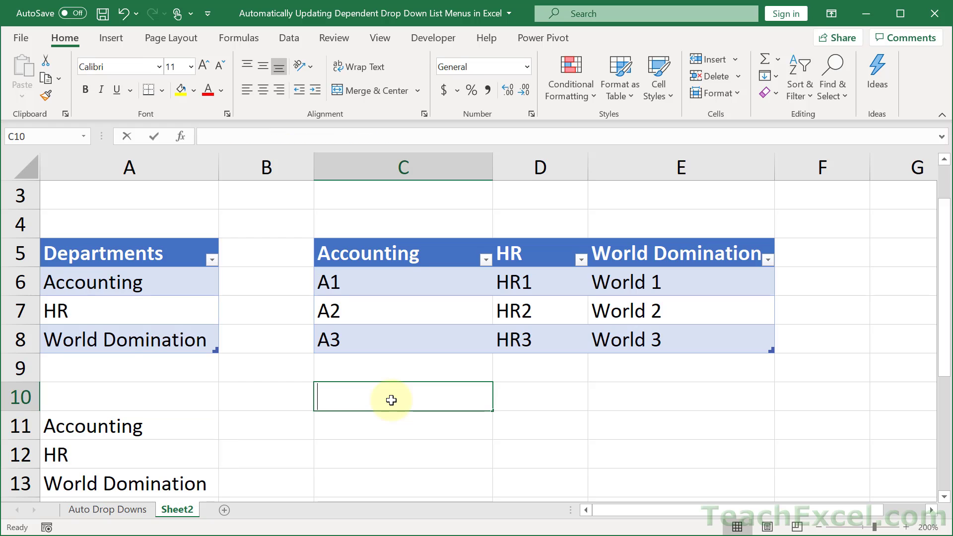
{"action": "type", "text": "="}
{"action": "left_click", "coordinate": [380, 291]}
{"action": "left_click_drag", "start_coordinate": [380, 298], "coordinate": [377, 331]}
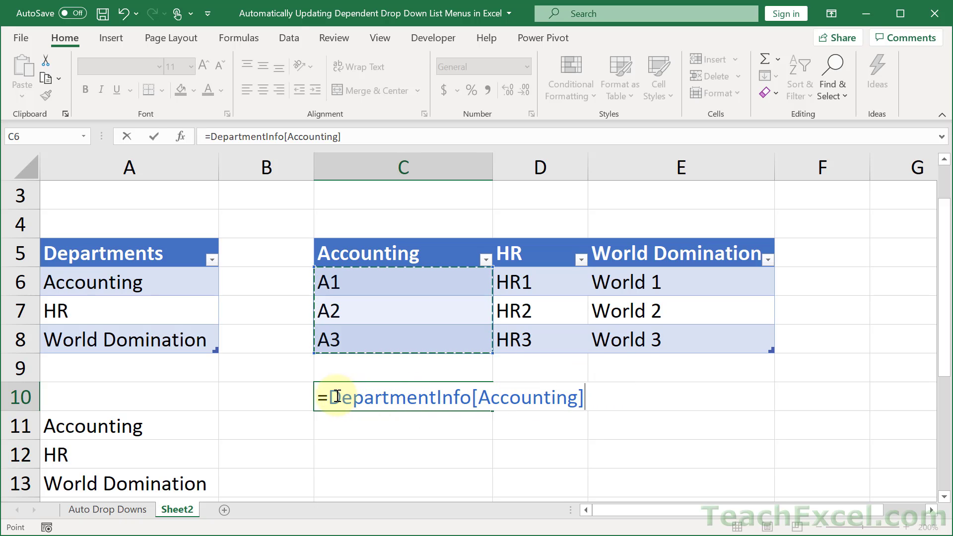
{"action": "left_click_drag", "start_coordinate": [330, 398], "coordinate": [640, 390]}
{"action": "key", "text": "ctrl+c"}
{"action": "key", "text": "Escape"}
- Enter =INDIRECT("DepartmentInfo[Accounting]") in C11
{"action": "key", "text": "Down"}
{"action": "type", "text": "=indi"}
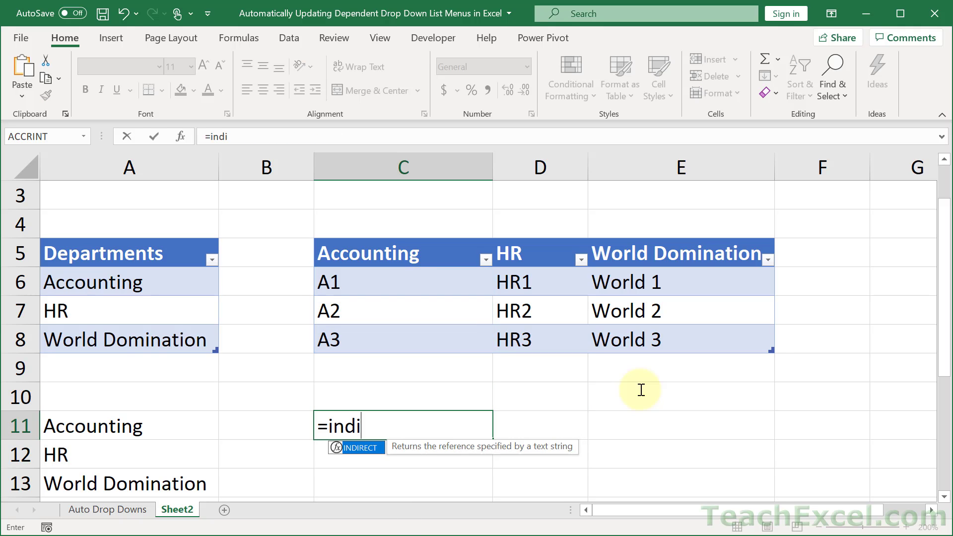
{"action": "key", "text": "Tab"}
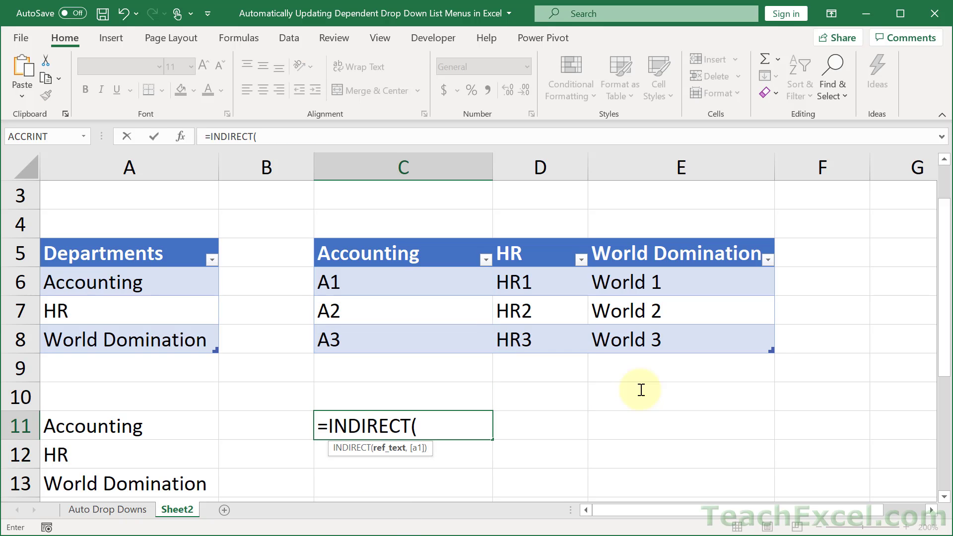
{"action": "type", "text": "\""}
{"action": "key", "text": "ctrl+v"}
{"action": "type", "text": "\")"}
{"action": "key", "text": "Return"}
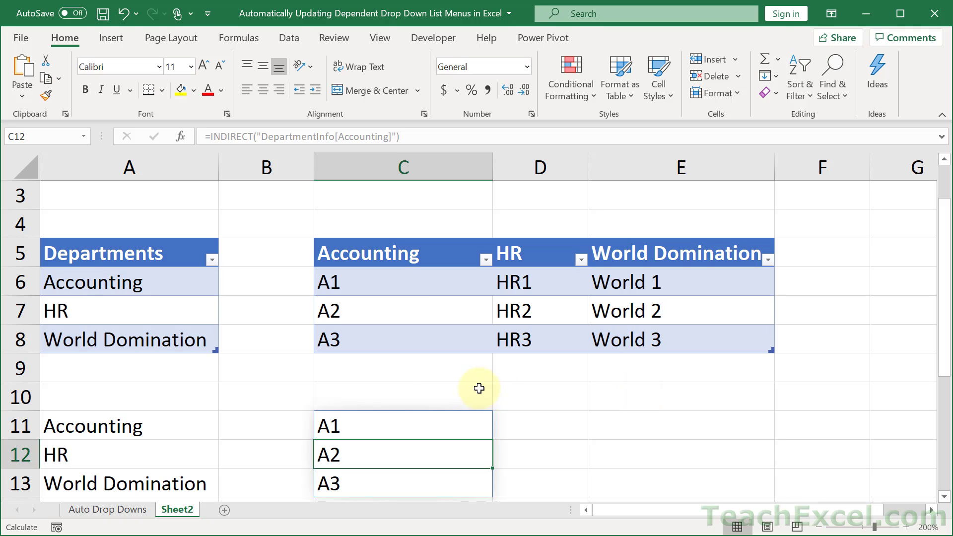
- Edit C11's formula and remove the hard-coded Accounting column name
{"action": "scroll", "coordinate": [379, 385], "scroll_direction": "up", "scroll_amount": 1}
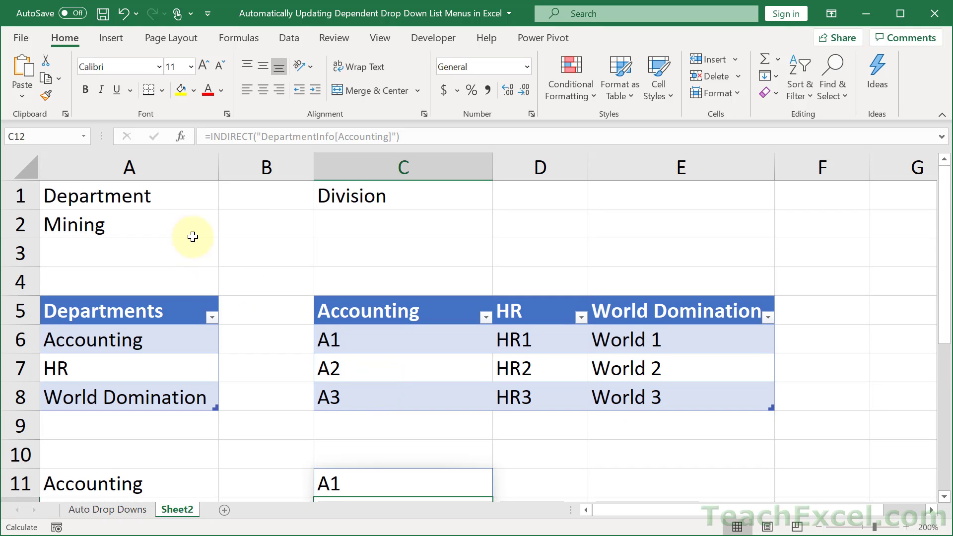
{"action": "scroll", "coordinate": [184, 229], "scroll_direction": "down", "scroll_amount": 2}
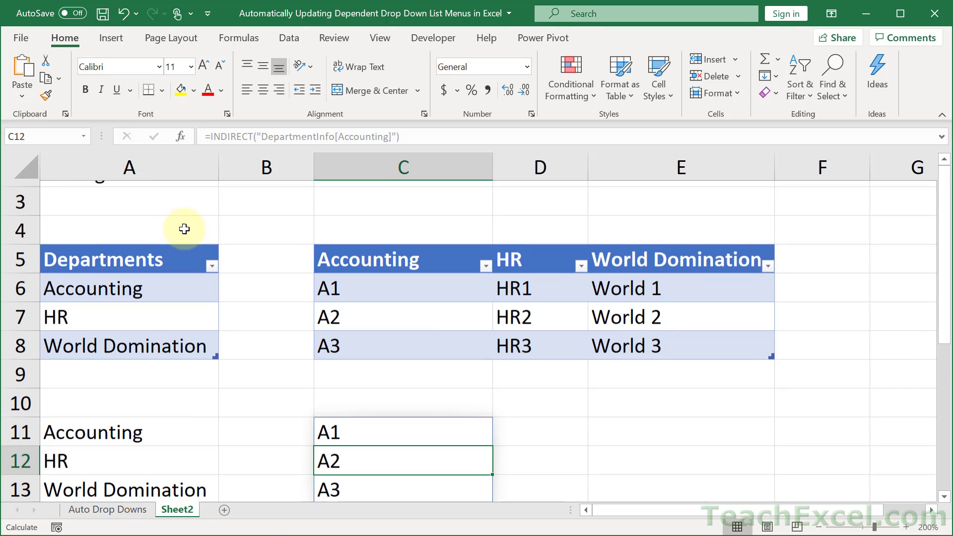
{"action": "left_click", "coordinate": [379, 397]}
{"action": "double_click", "coordinate": [378, 397]}
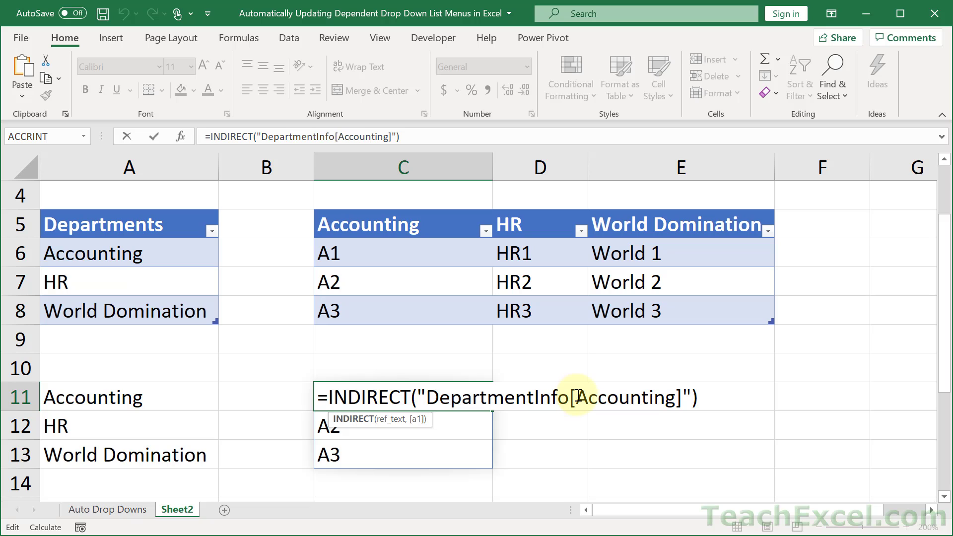
{"action": "left_click_drag", "start_coordinate": [577, 397], "coordinate": [676, 397]}
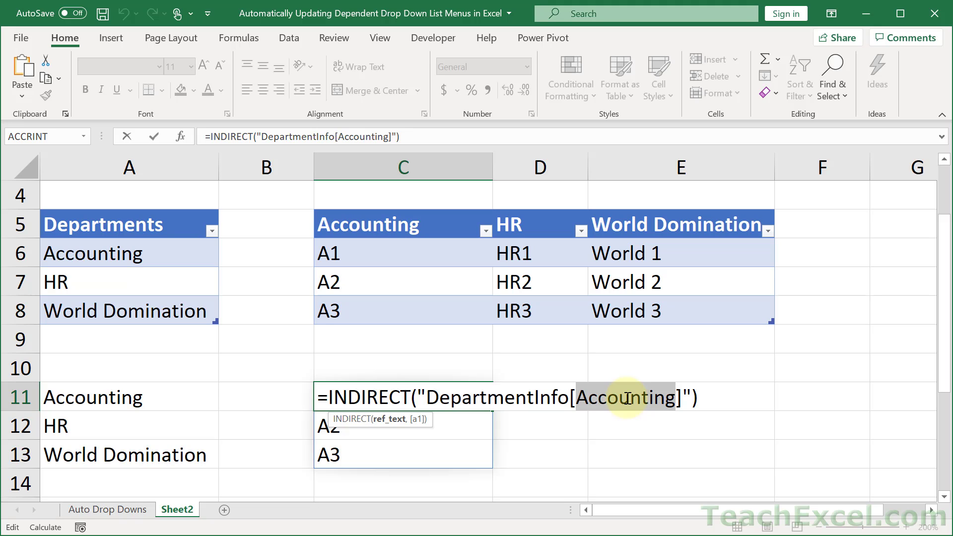
{"action": "key", "text": "BackSpace"}
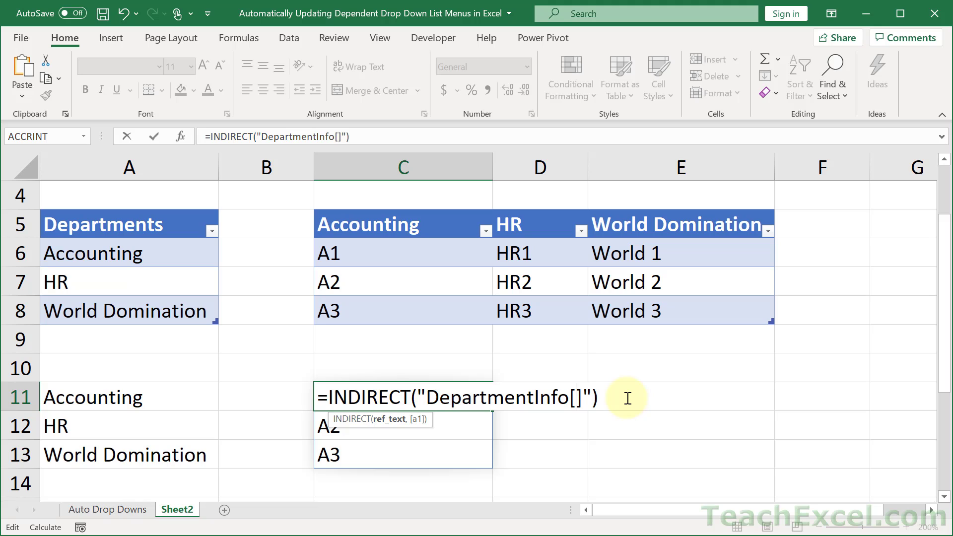
- Insert " & A2 & " inside the brackets, with spaces around each ampersand
{"action": "type", "text": "\"&"}
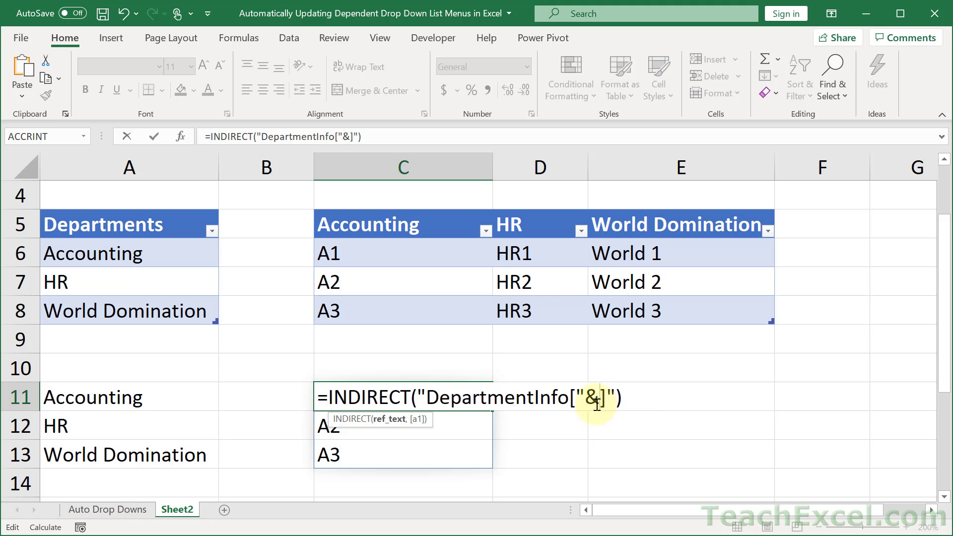
{"action": "scroll", "coordinate": [400, 366], "scroll_direction": "up", "scroll_amount": 1}
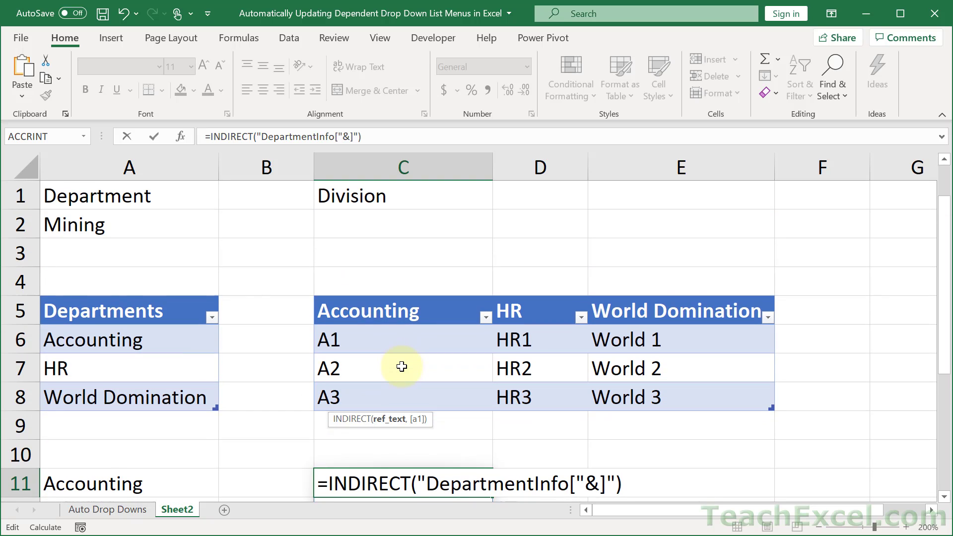
{"action": "left_click", "coordinate": [151, 223]}
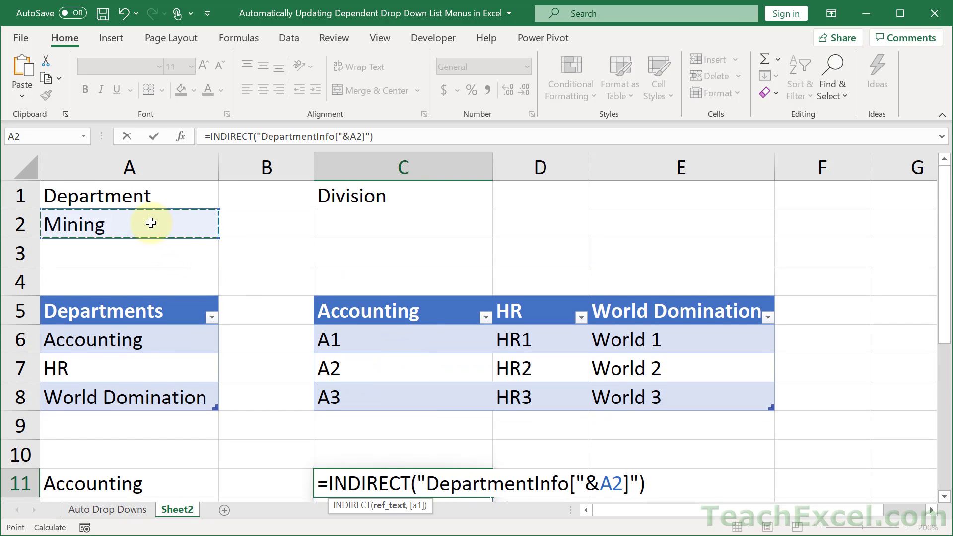
{"action": "scroll", "coordinate": [152, 223], "scroll_direction": "down", "scroll_amount": 1}
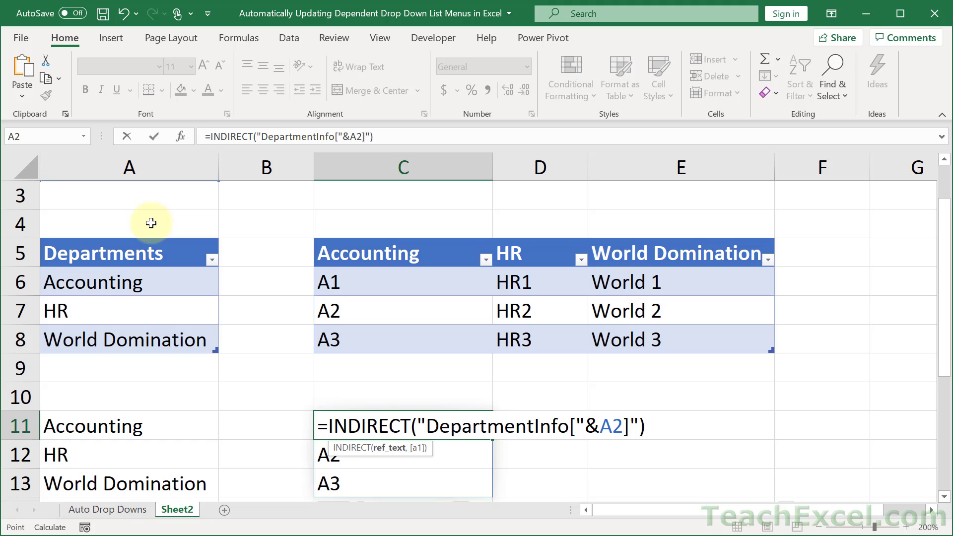
{"action": "type", "text": "&\""}
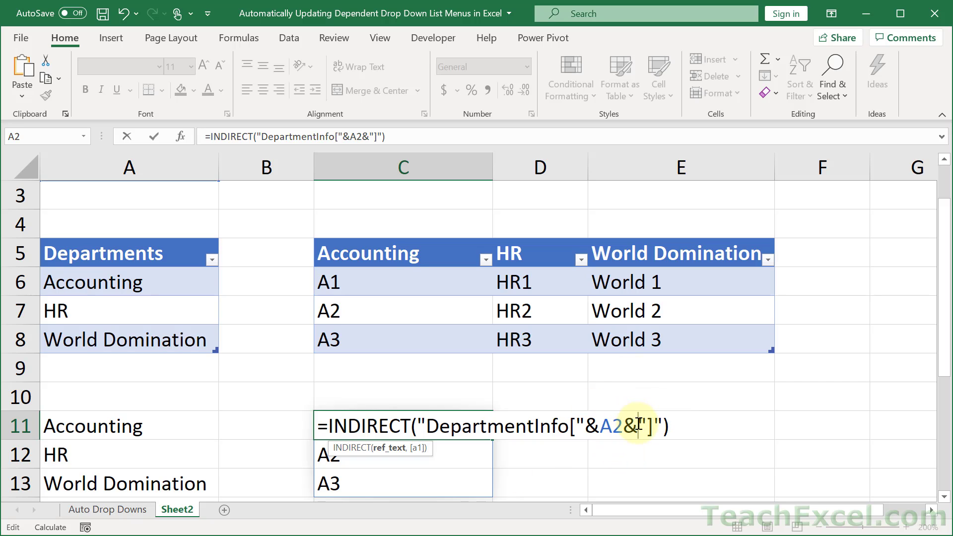
{"action": "left_click", "coordinate": [638, 424]}
{"action": "left_click", "coordinate": [623, 425]}
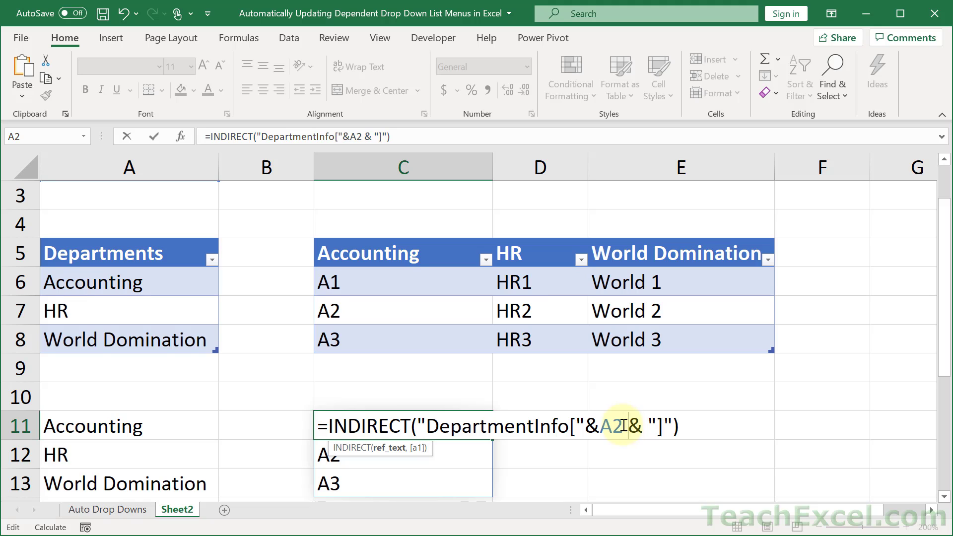
{"action": "left_click", "coordinate": [600, 426]}
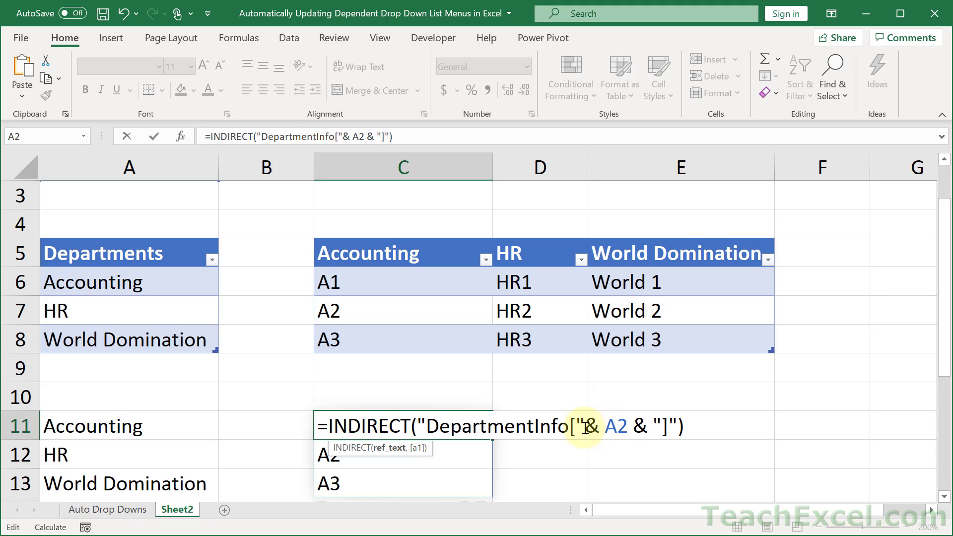
{"action": "left_click", "coordinate": [585, 426]}
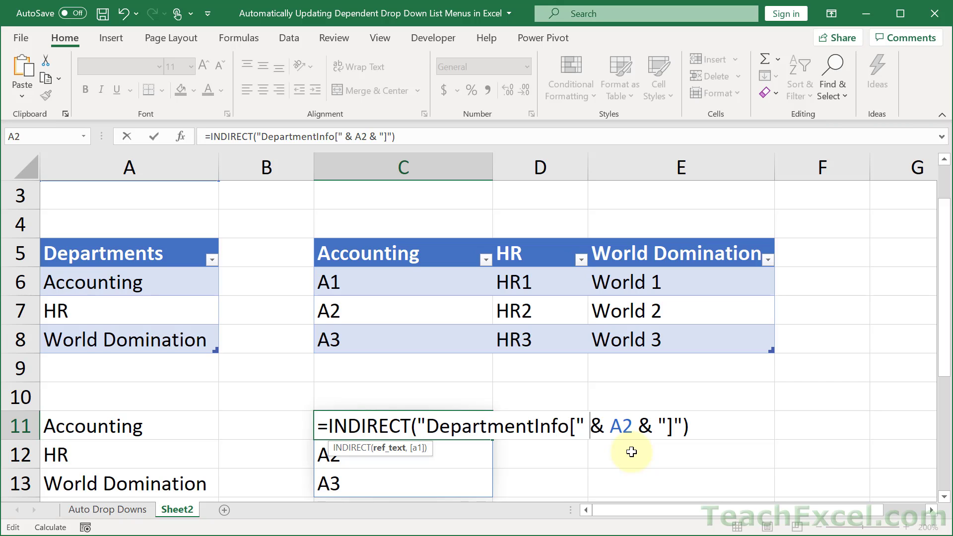
- Commit the dynamic C11 formula and set A2 to Accounting to test it
{"action": "key", "text": "Return"}
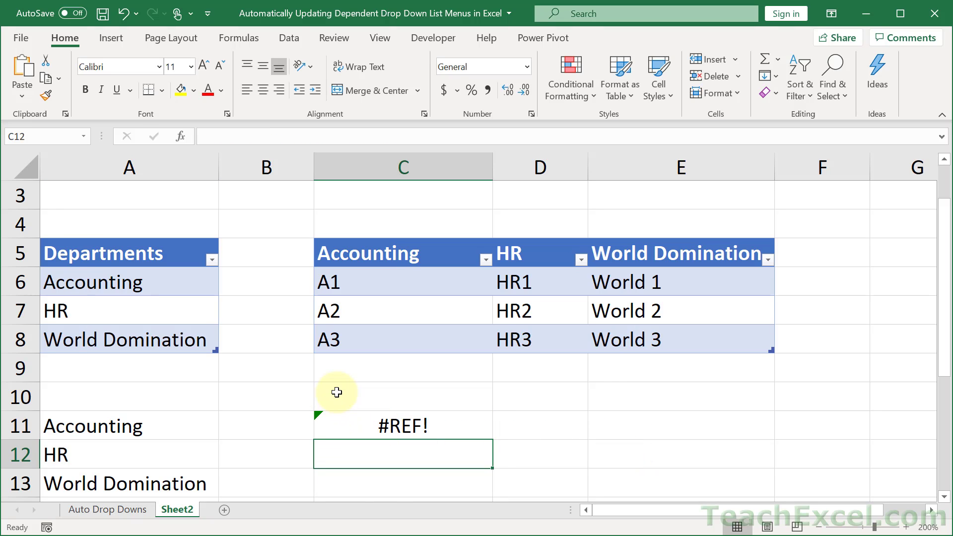
{"action": "scroll", "coordinate": [336, 392], "scroll_direction": "up", "scroll_amount": 1}
{"action": "left_click", "coordinate": [154, 221]}
{"action": "left_click", "coordinate": [225, 231]}
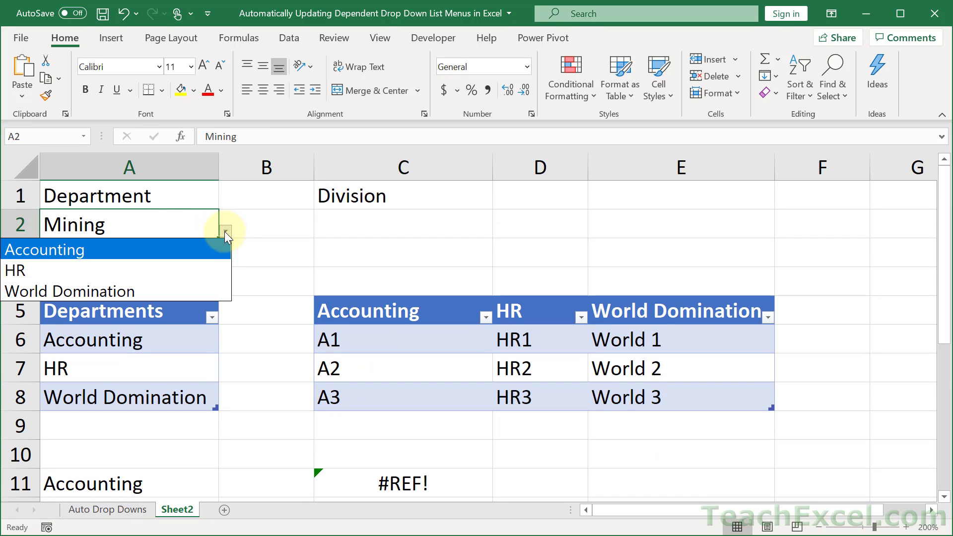
{"action": "left_click", "coordinate": [189, 252]}
- Switch A2 to HR so C11:C13 show HR1, HR2 and HR3
{"action": "scroll", "coordinate": [277, 287], "scroll_direction": "down", "scroll_amount": 1}
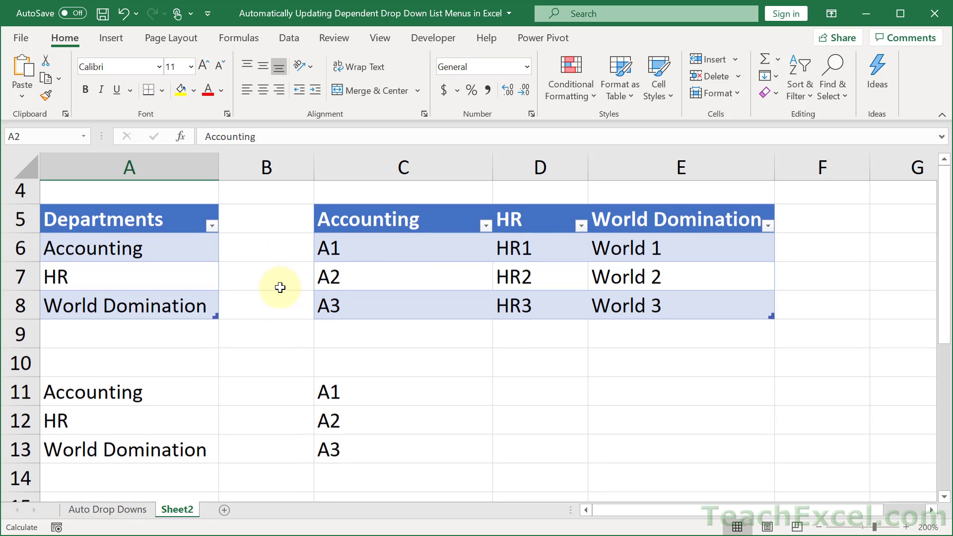
{"action": "scroll", "coordinate": [408, 420], "scroll_direction": "up", "scroll_amount": 1}
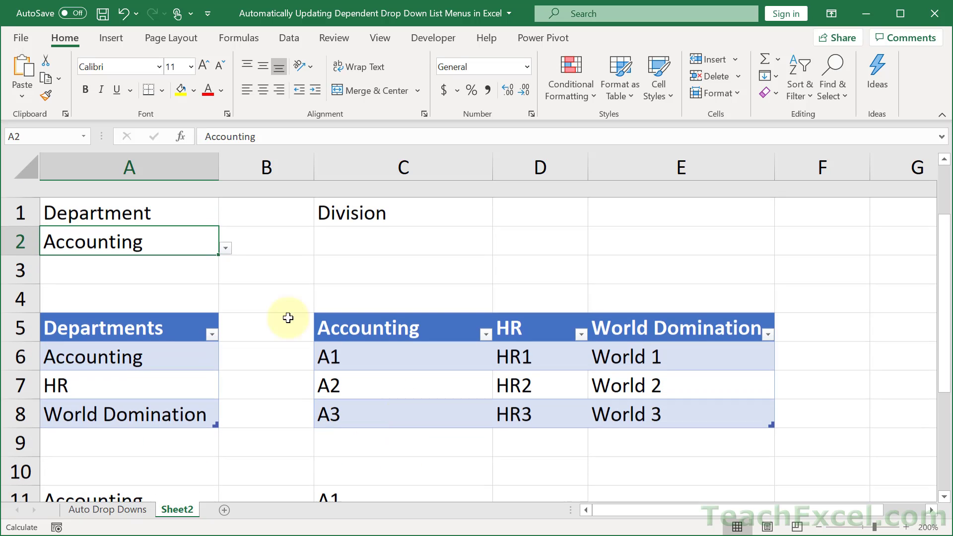
{"action": "left_click", "coordinate": [226, 231]}
{"action": "left_click", "coordinate": [193, 270]}
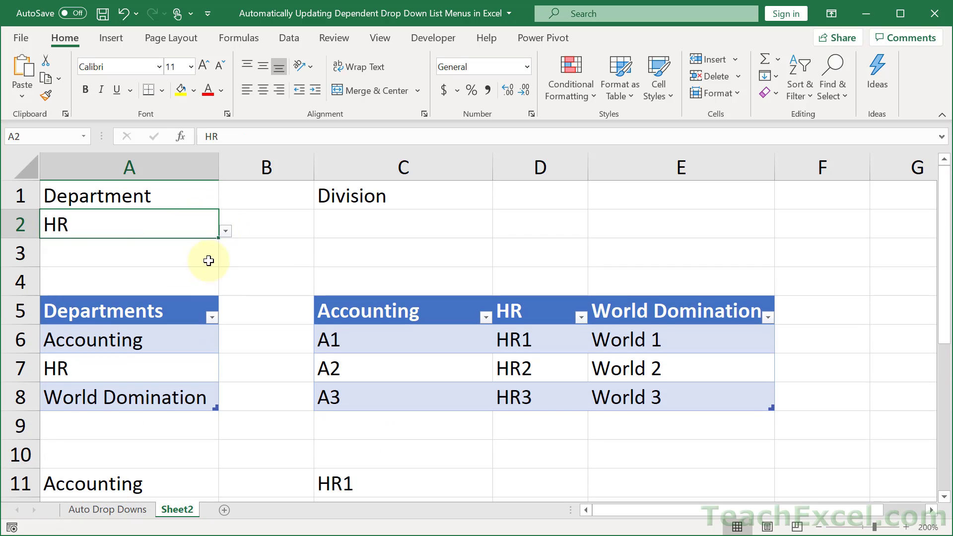
{"action": "scroll", "coordinate": [283, 314], "scroll_direction": "down", "scroll_amount": 1}
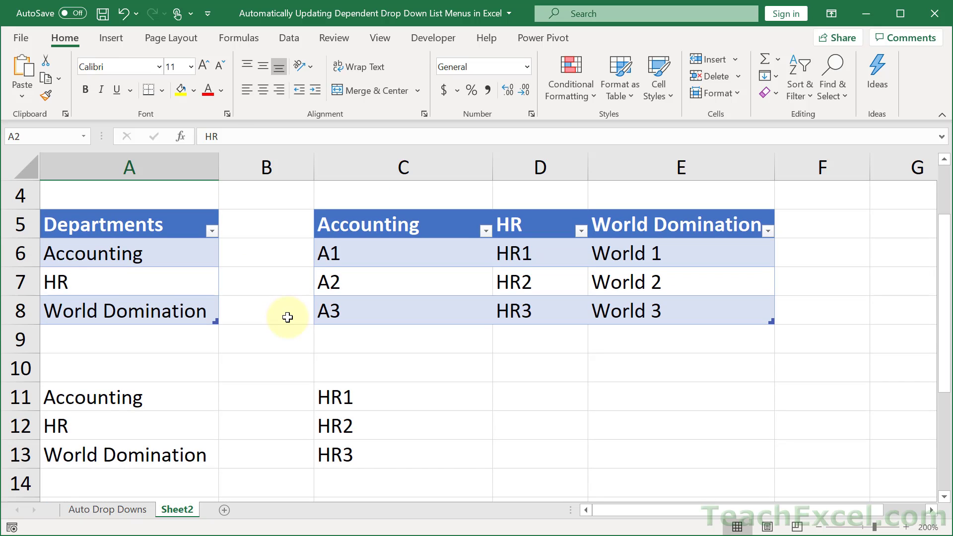
- Copy the =INDIRECT("DepartmentInfo[" & A2 & "]") formula text from C11
{"action": "double_click", "coordinate": [366, 395]}
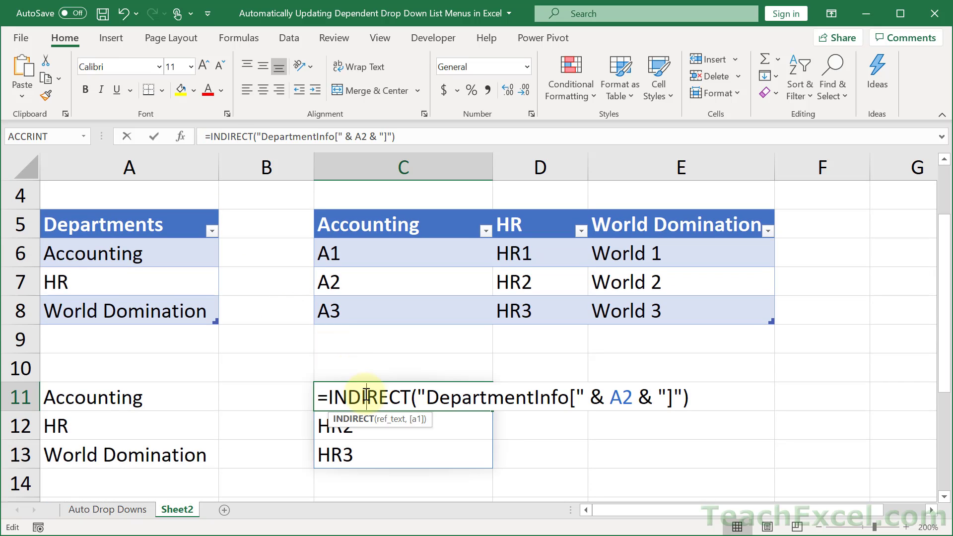
{"action": "left_click_drag", "start_coordinate": [318, 397], "coordinate": [780, 399]}
{"action": "key", "text": "ctrl+c"}
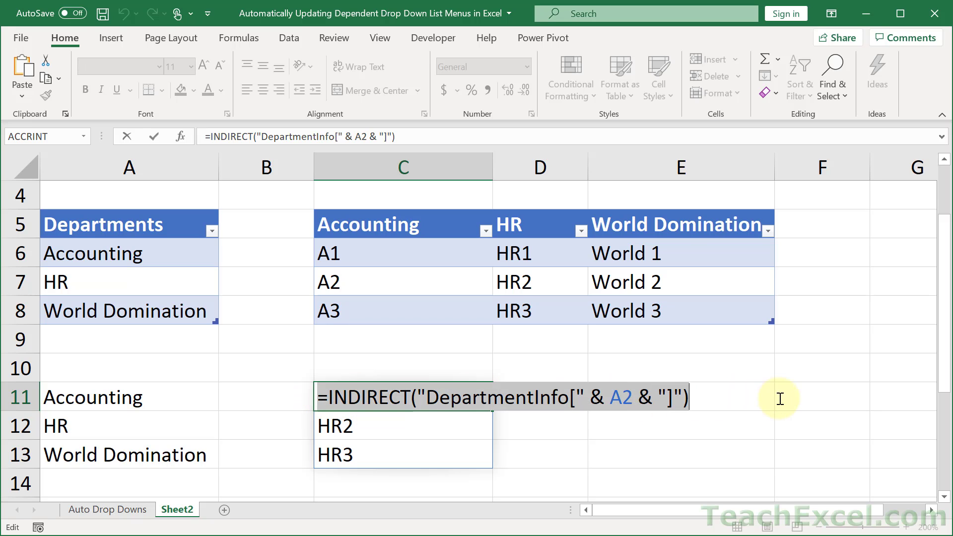
{"action": "key", "text": "Escape"}
- Give C2 a List validation sourced from the pasted INDIRECT formula
{"action": "scroll", "coordinate": [432, 373], "scroll_direction": "up", "scroll_amount": 1}
{"action": "left_click", "coordinate": [366, 217]}
{"action": "key", "text": "alt+a"}
{"action": "key", "text": "v"}
{"action": "key", "text": "v"}
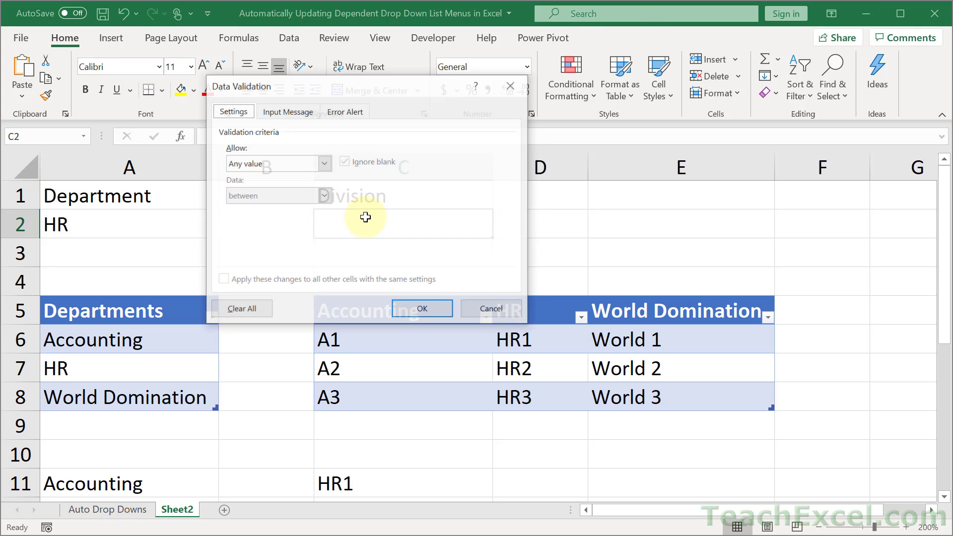
{"action": "left_click", "coordinate": [278, 167]}
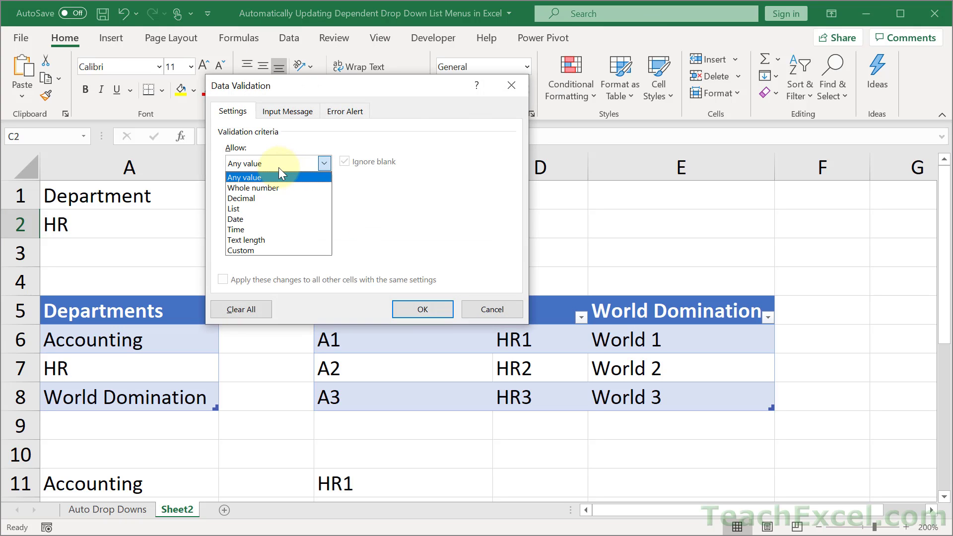
{"action": "left_click", "coordinate": [259, 212]}
{"action": "left_click", "coordinate": [266, 227]}
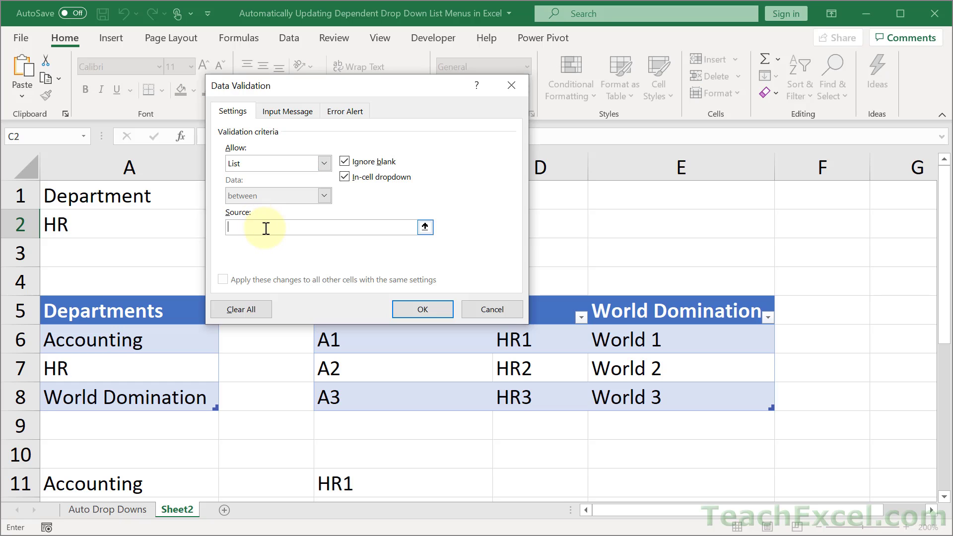
{"action": "key", "text": "ctrl+v"}
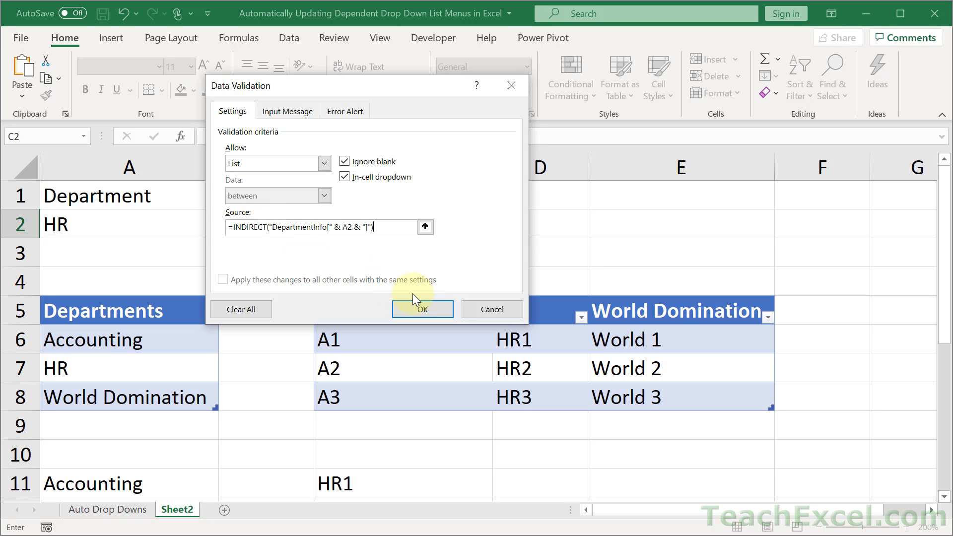
{"action": "left_click", "coordinate": [422, 308]}
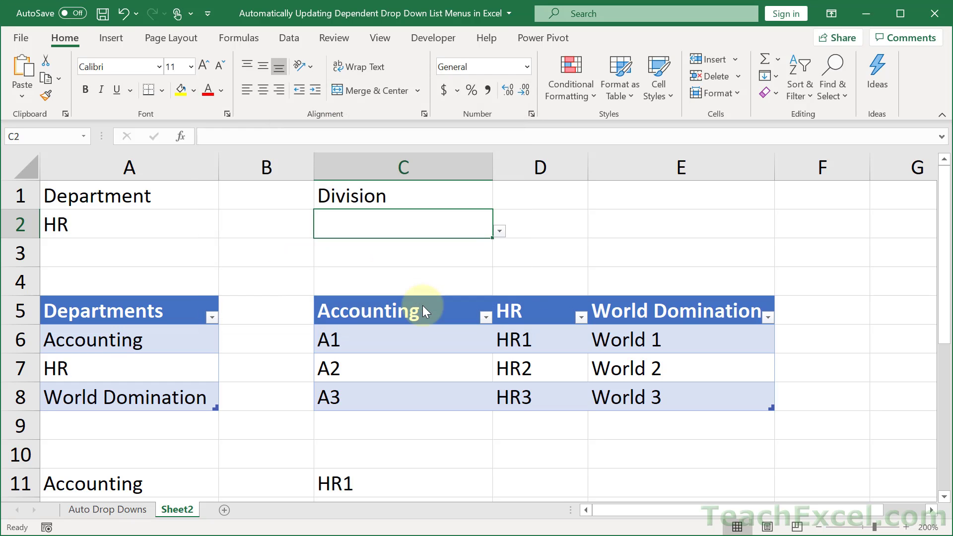
- Pick HR2 in C2, then set A2 to World Domination
{"action": "left_click", "coordinate": [499, 232]}
{"action": "left_click", "coordinate": [437, 269]}
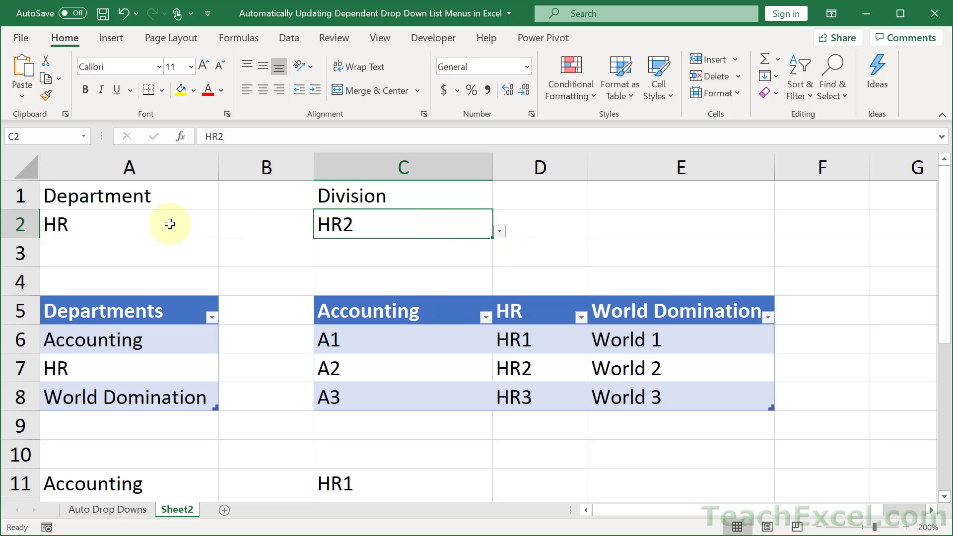
{"action": "left_click", "coordinate": [170, 224]}
{"action": "left_click", "coordinate": [225, 230]}
{"action": "left_click", "coordinate": [155, 286]}
- Choose World 3 from C2's division drop-down
{"action": "left_click", "coordinate": [391, 221]}
{"action": "left_click", "coordinate": [498, 232]}
{"action": "left_click", "coordinate": [431, 294]}
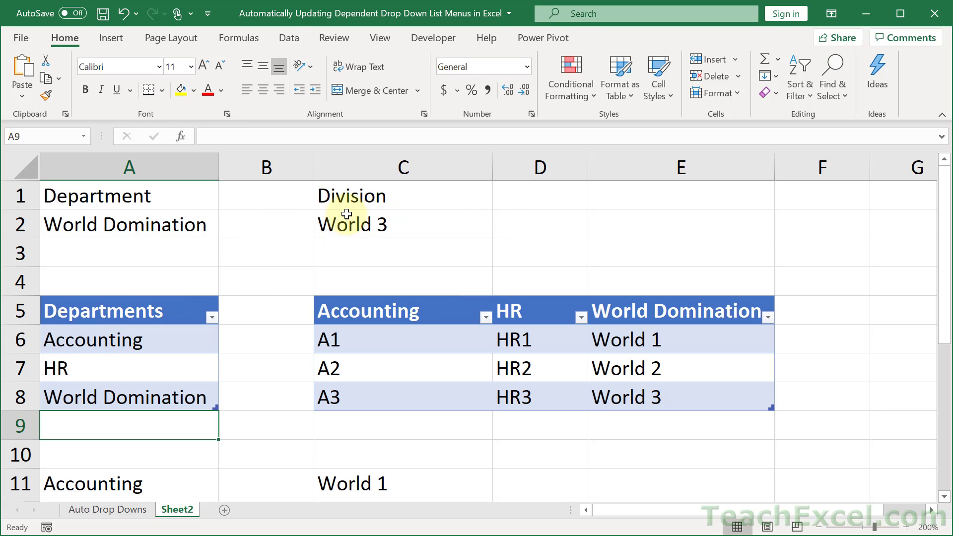
- Add Mining in A9 and confirm it appears in A2's department choices
{"action": "type", "text": "Mining"}
{"action": "key", "text": "Return"}
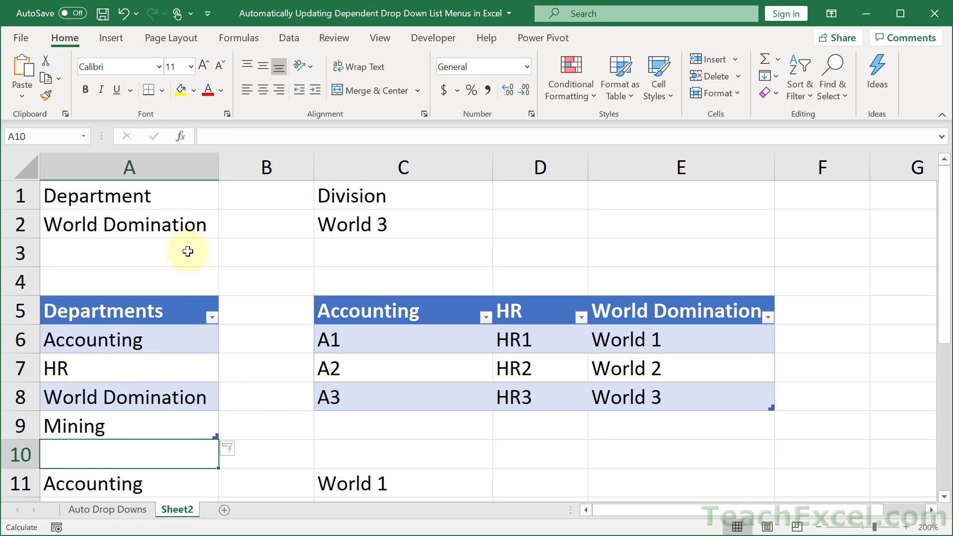
{"action": "left_click", "coordinate": [175, 215]}
{"action": "left_click", "coordinate": [226, 231]}
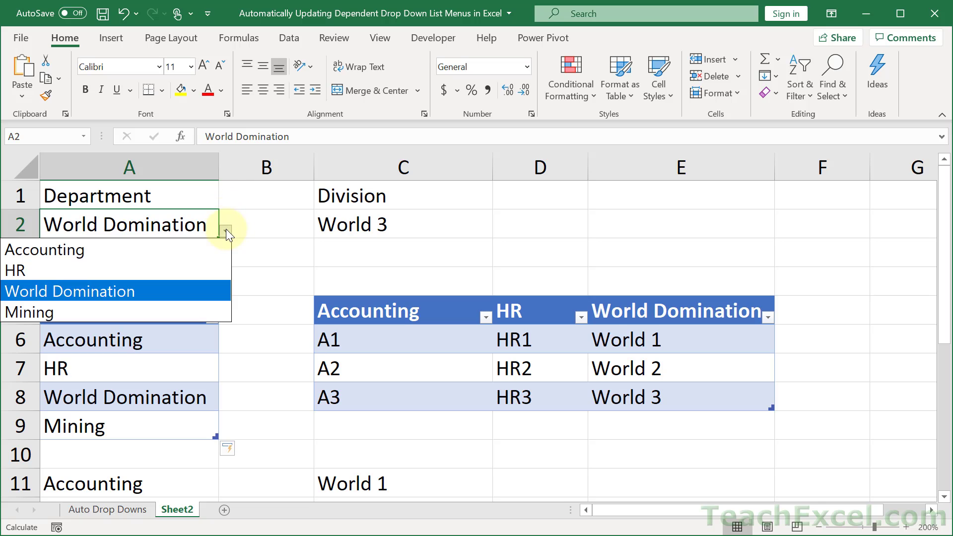
{"action": "left_click", "coordinate": [226, 230]}
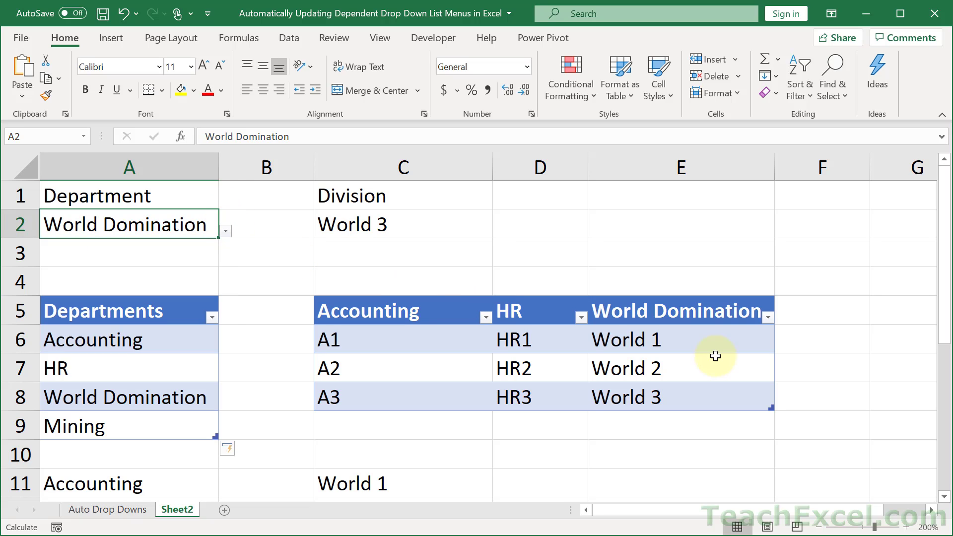
- Add a Mining column at F5 to the divisions table, listing M1, M2 and M3
{"action": "left_click", "coordinate": [177, 428]}
{"action": "key", "text": "ctrl+c"}
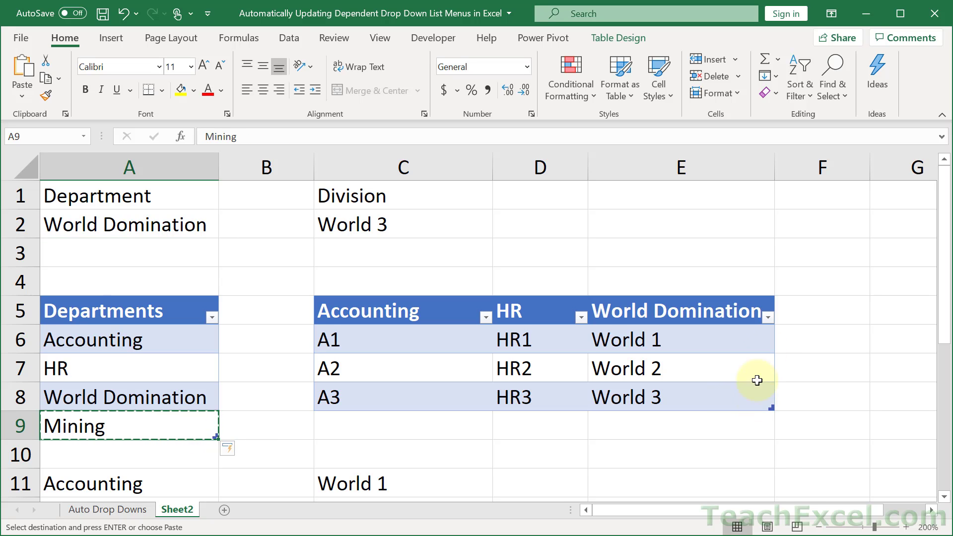
{"action": "left_click", "coordinate": [807, 310]}
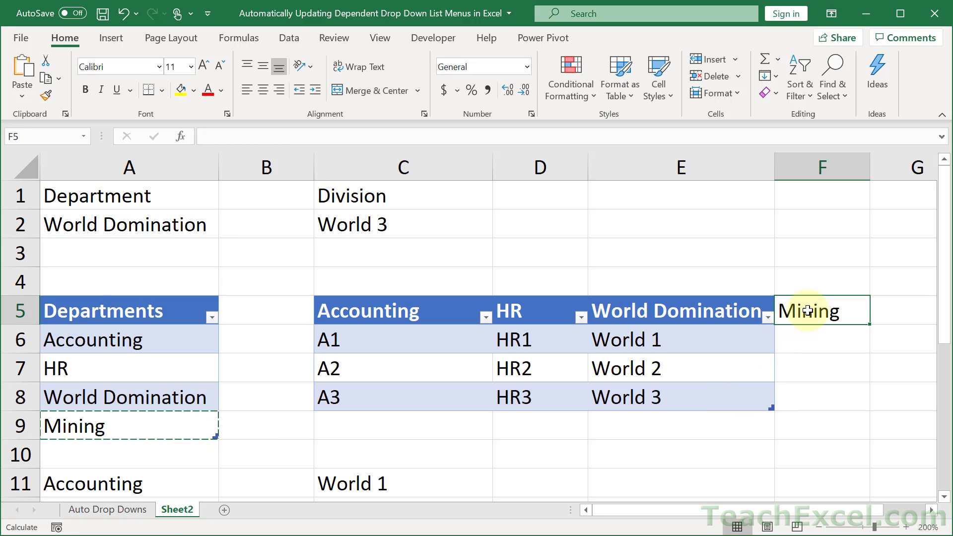
{"action": "key", "text": "ctrl+v"}
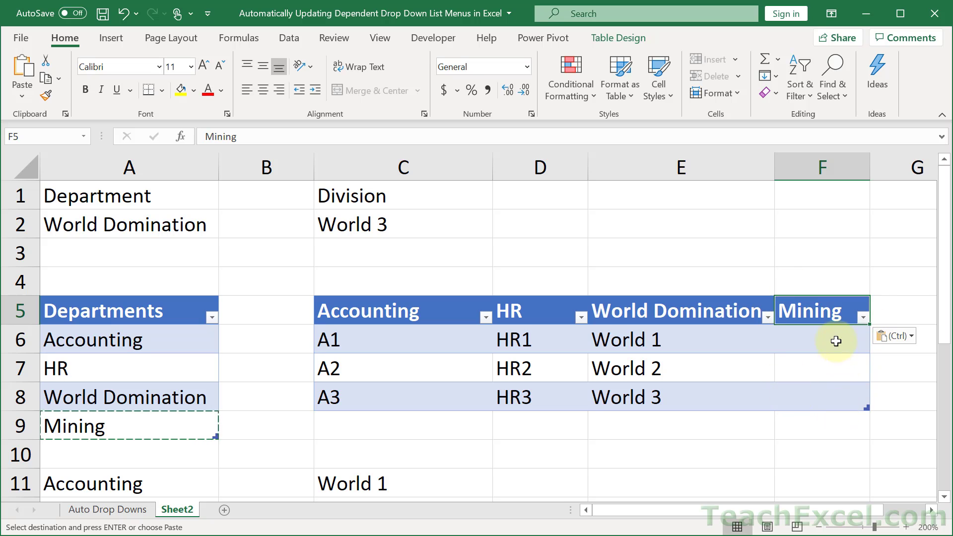
{"action": "left_click", "coordinate": [837, 337]}
{"action": "type", "text": "M1"}
{"action": "key", "text": "Return"}
{"action": "type", "text": "M2"}
{"action": "key", "text": "Return"}
{"action": "type", "text": "M3"}
{"action": "key", "text": "Return"}
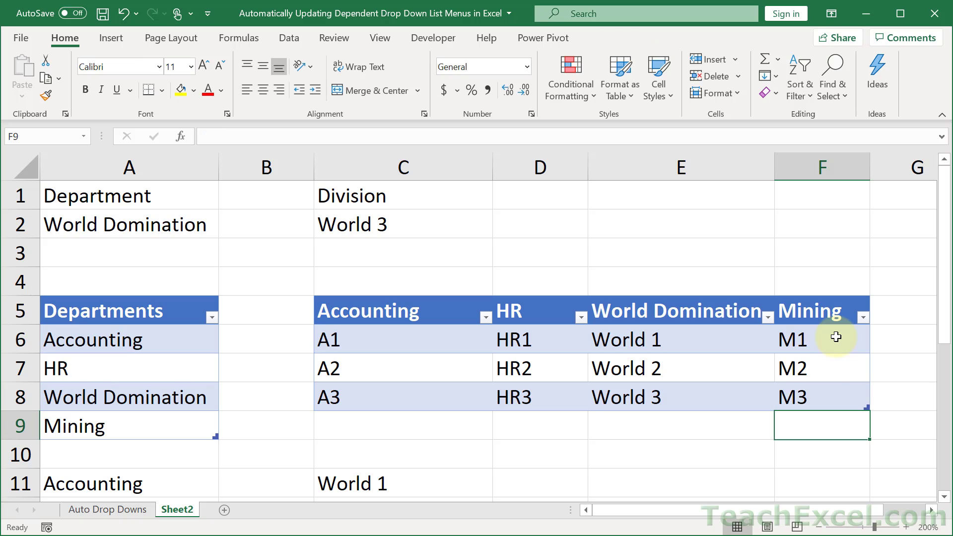
- Pick Mining as the A2 department, then M2 from C2's M1–M3 division list
{"action": "left_click", "coordinate": [211, 221]}
{"action": "left_click", "coordinate": [226, 231]}
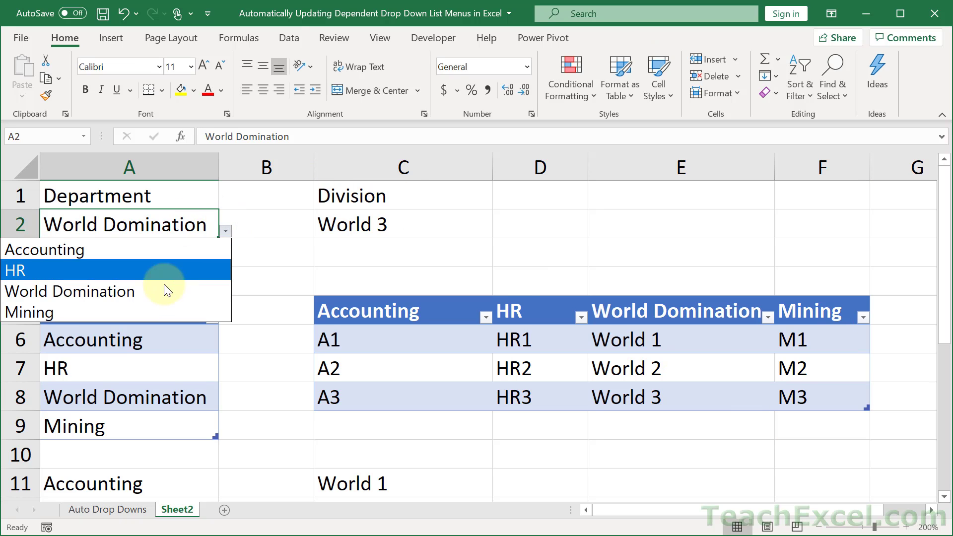
{"action": "left_click", "coordinate": [150, 305]}
{"action": "left_click", "coordinate": [484, 219]}
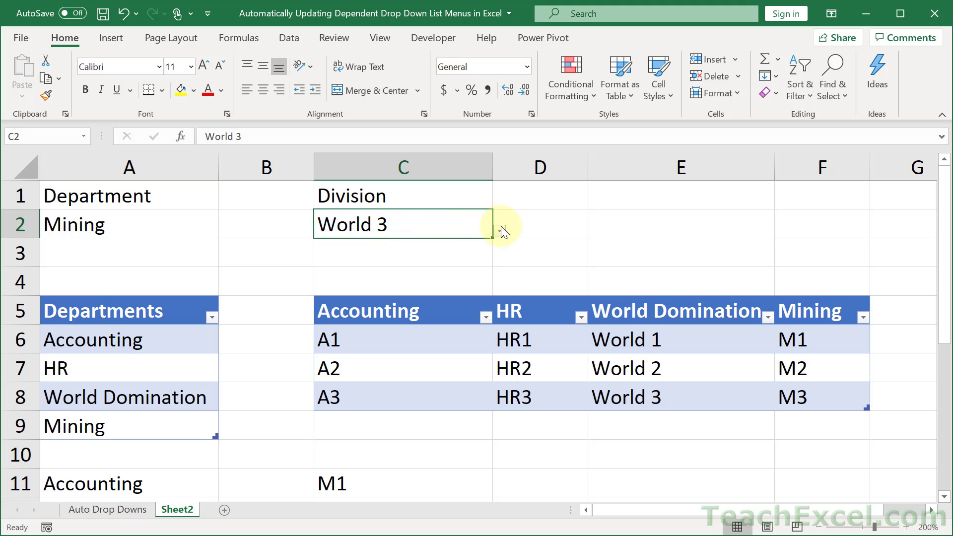
{"action": "left_click", "coordinate": [500, 230]}
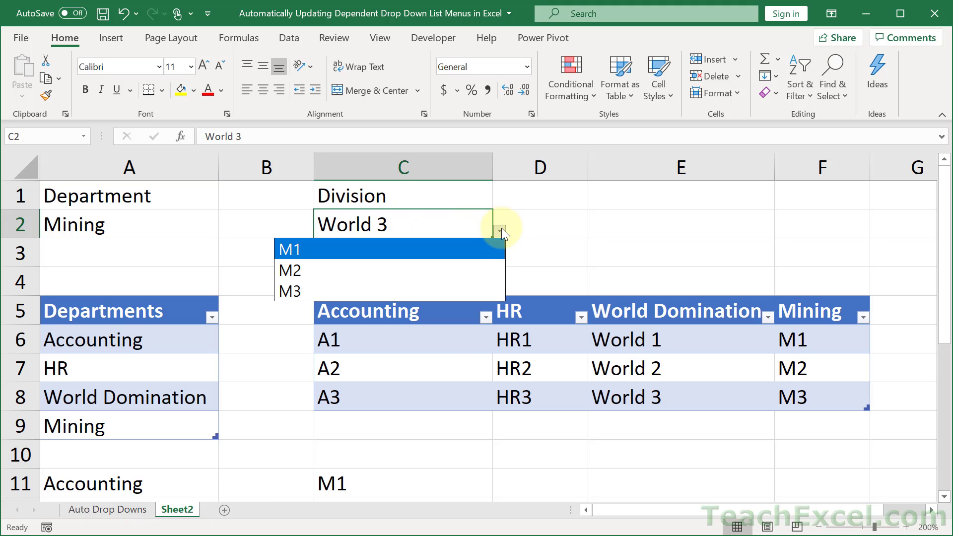
{"action": "left_click", "coordinate": [457, 271]}
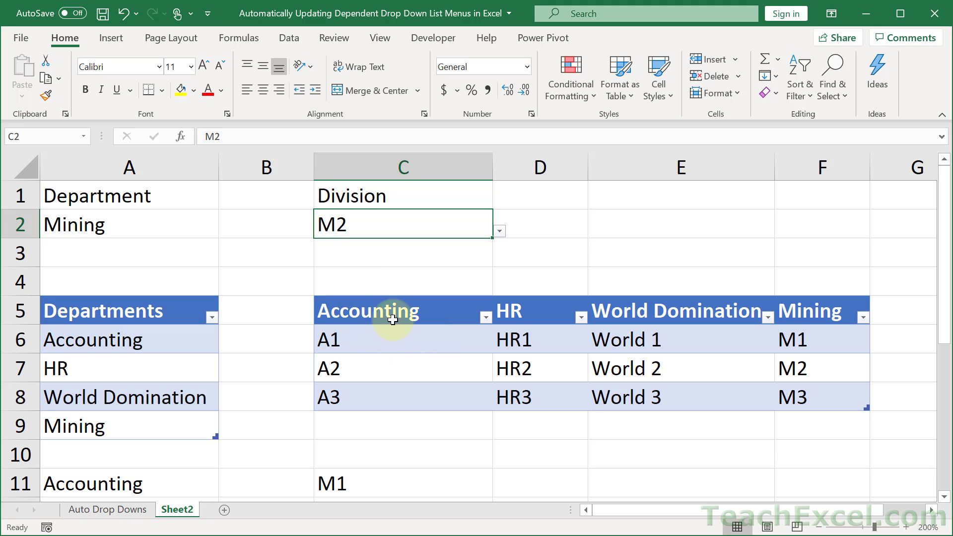
{"action": "left_click", "coordinate": [391, 341]}
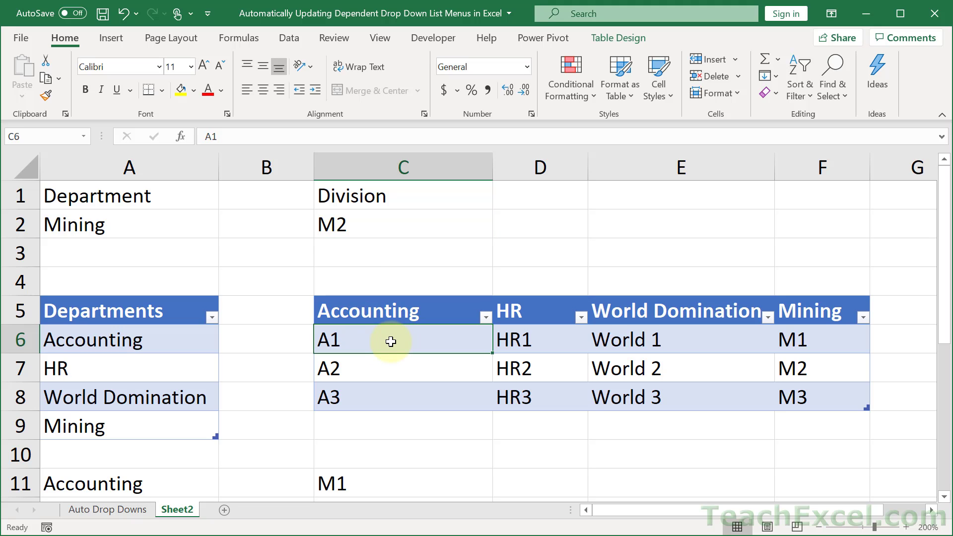
{"action": "left_click", "coordinate": [633, 40]}
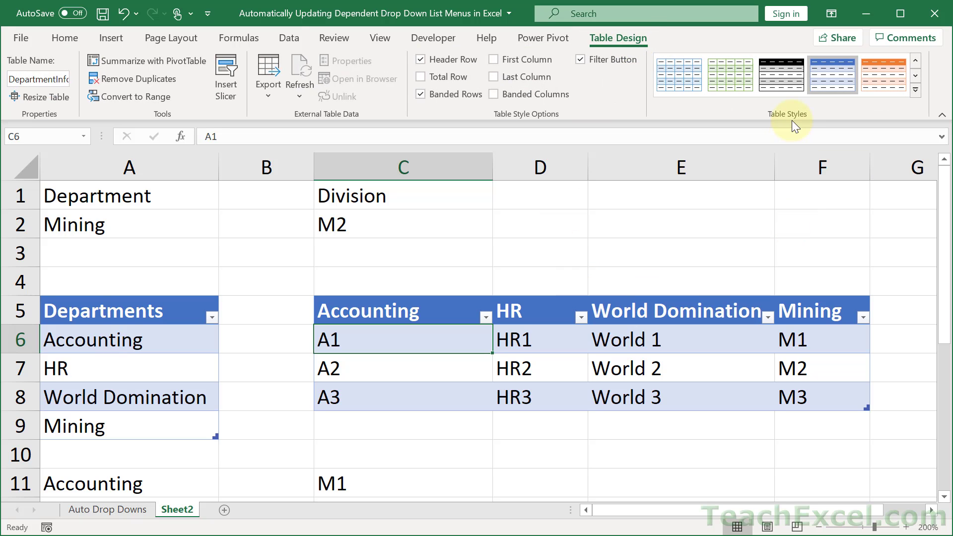
{"action": "left_click", "coordinate": [918, 92]}
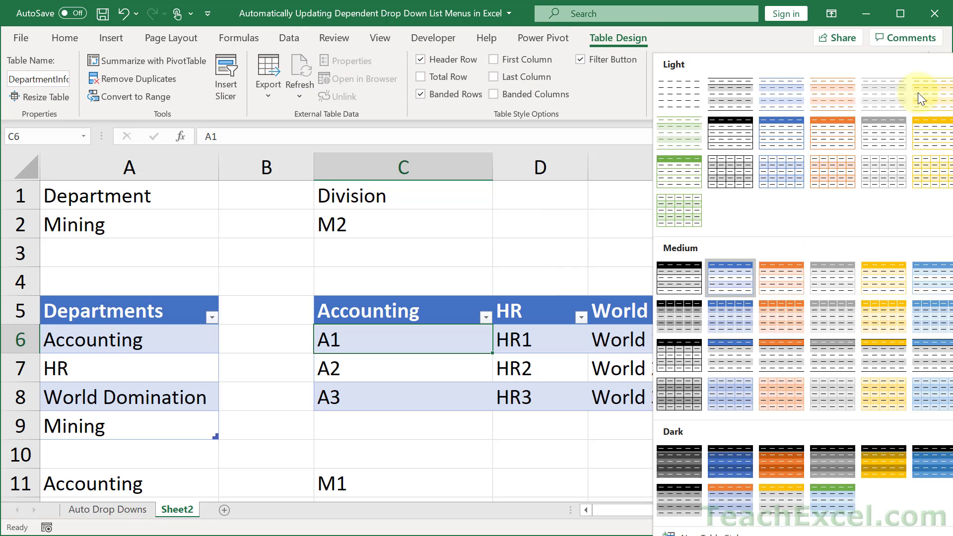
{"action": "left_click", "coordinate": [667, 97]}
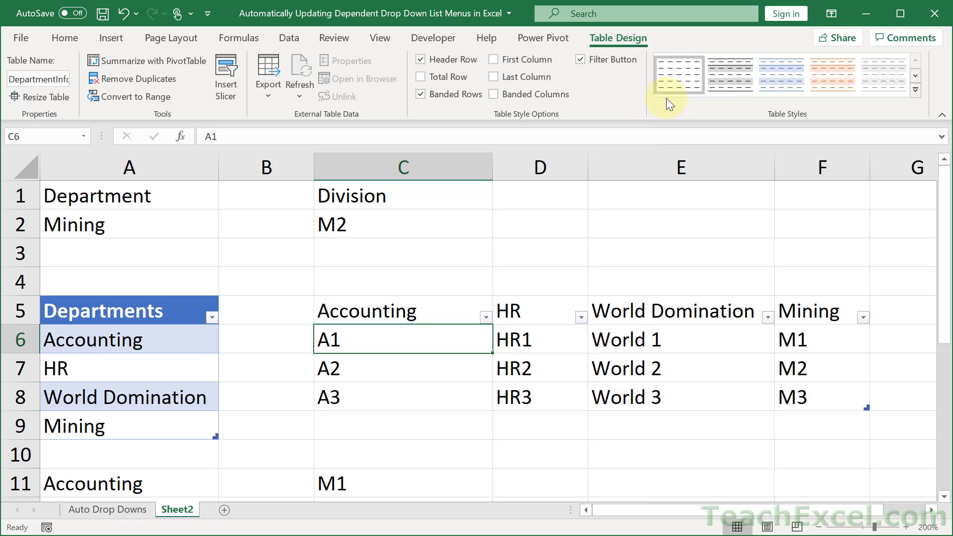
{"action": "left_click", "coordinate": [552, 253]}
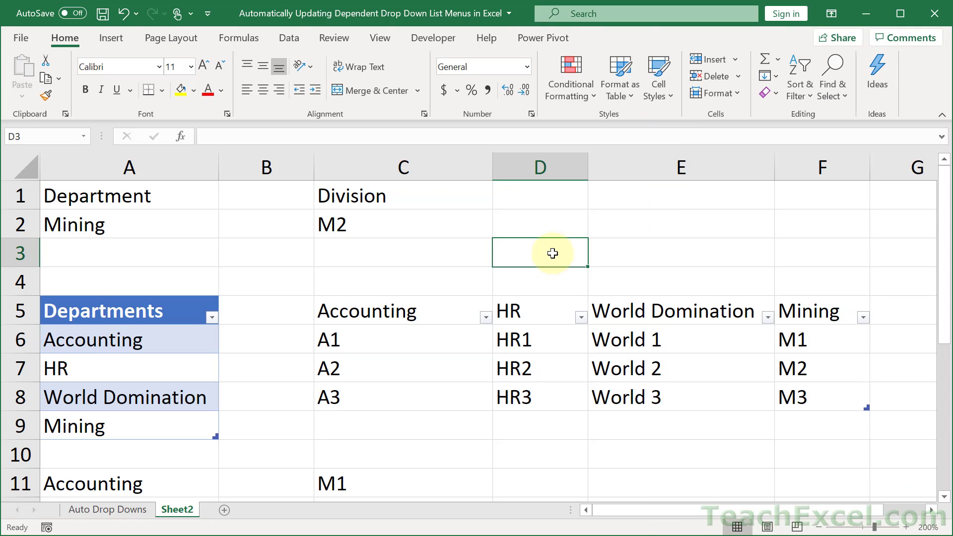
{"action": "left_click", "coordinate": [449, 341]}
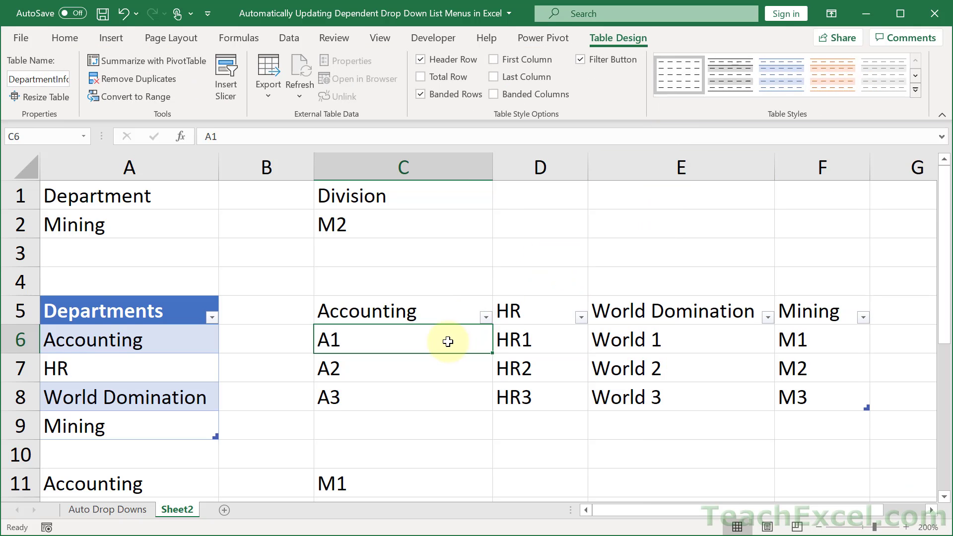
{"action": "left_click", "coordinate": [579, 59]}
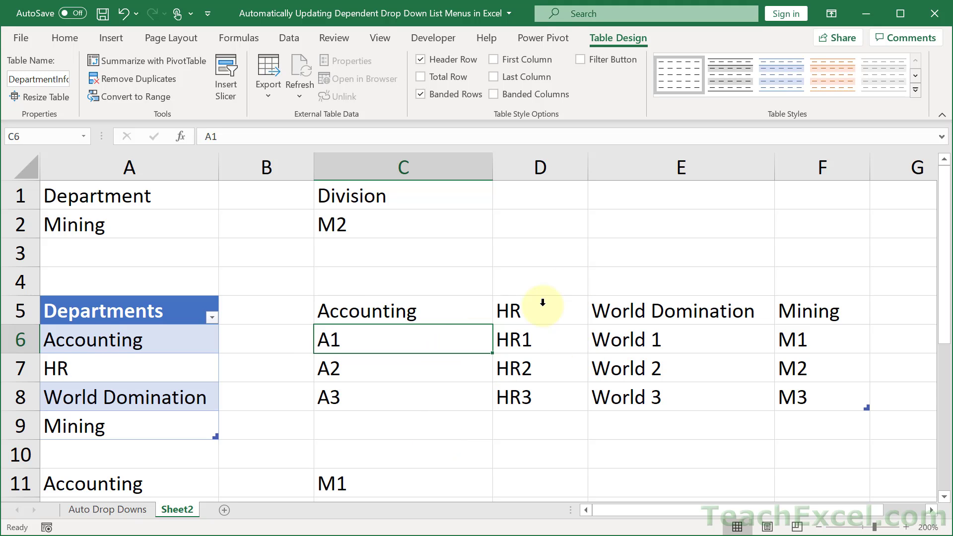
{"action": "key", "text": "ctrl+z"}
{"action": "key", "text": "ctrl+z"}
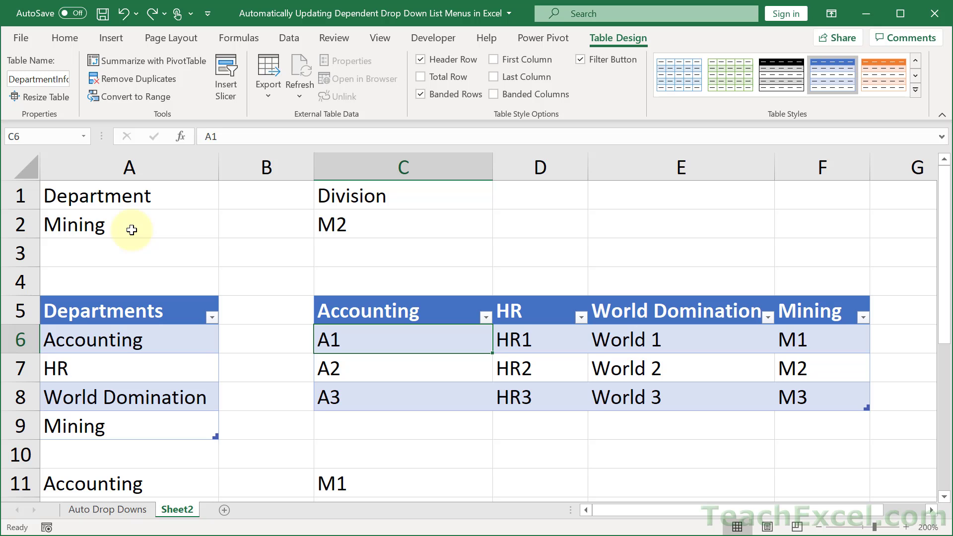
{"action": "left_click", "coordinate": [132, 229]}
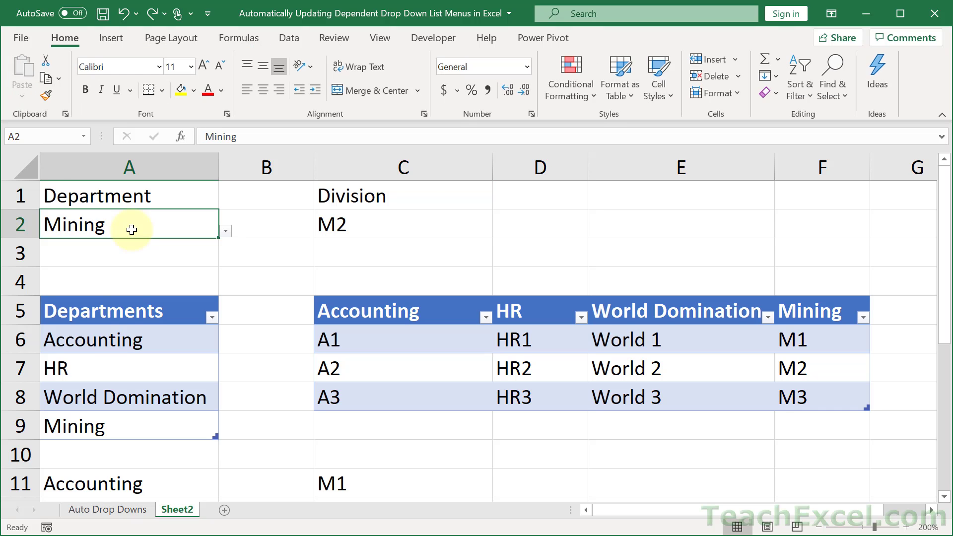